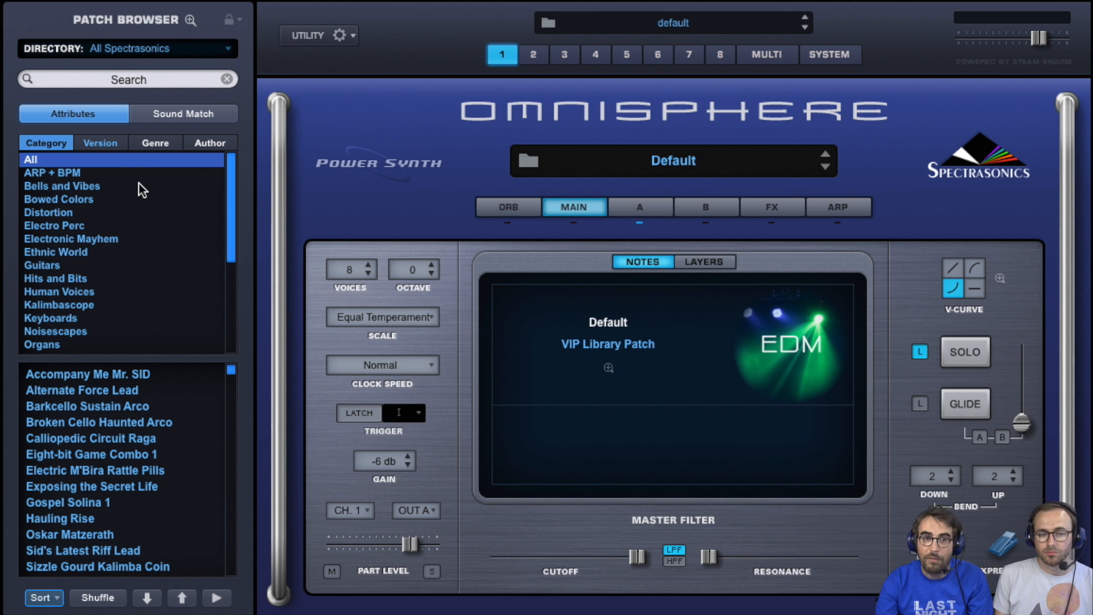
# Open the full-size Patch Browser and change the Genre column to list the Group attribute.
pyautogui.click(189, 22)
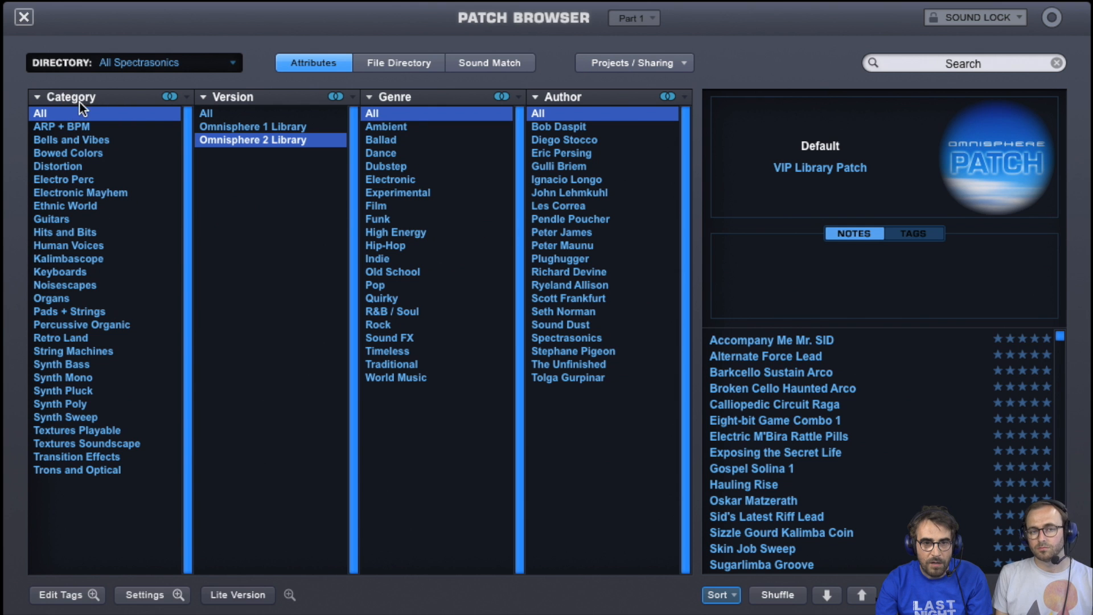
pyautogui.click(203, 99)
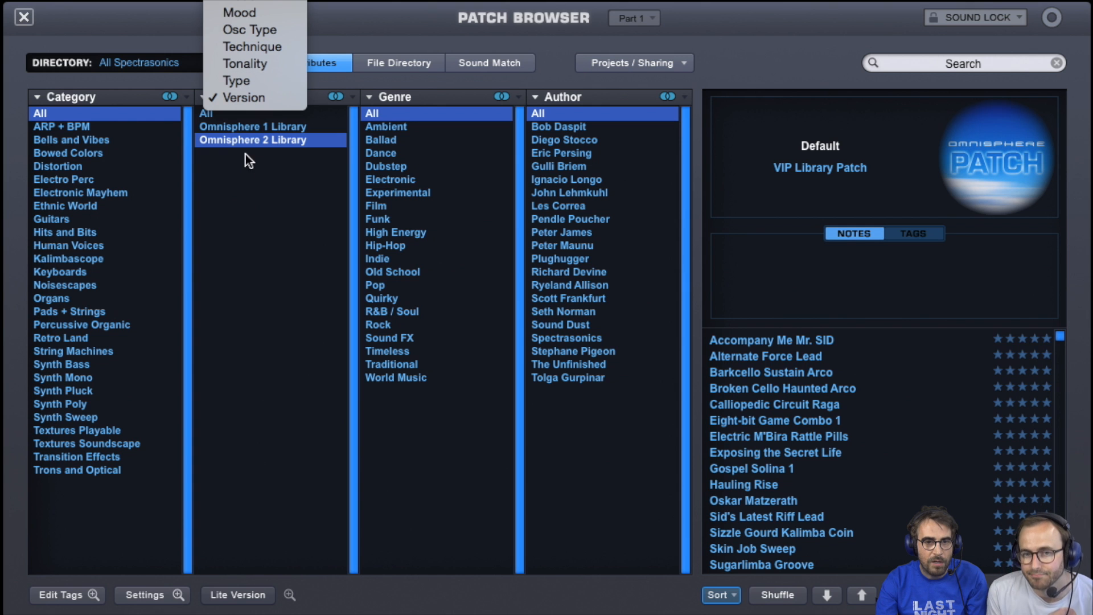
pyautogui.click(413, 83)
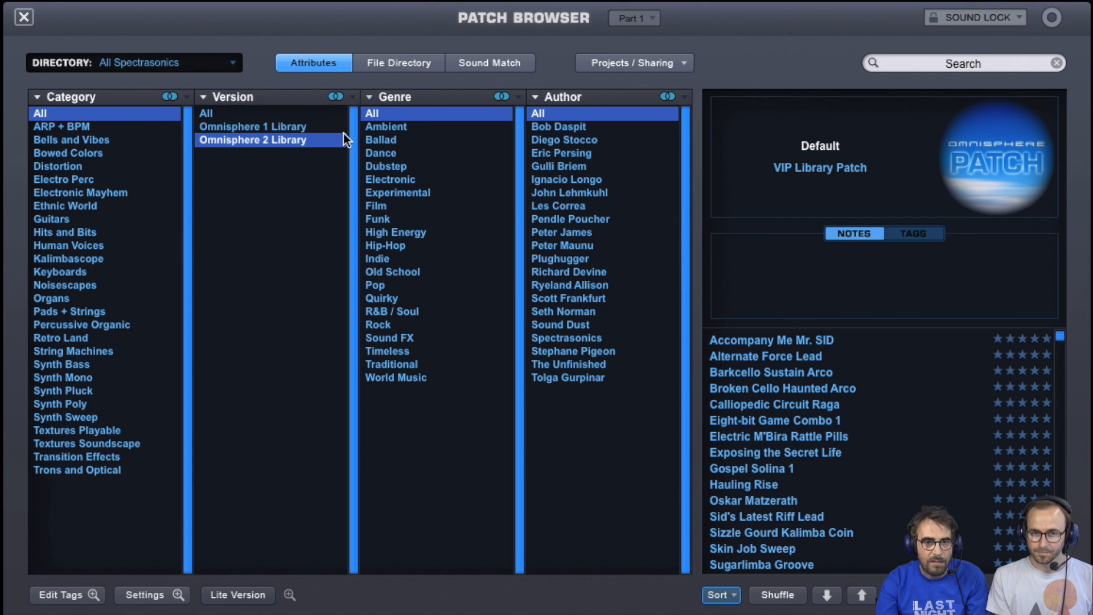
pyautogui.click(371, 99)
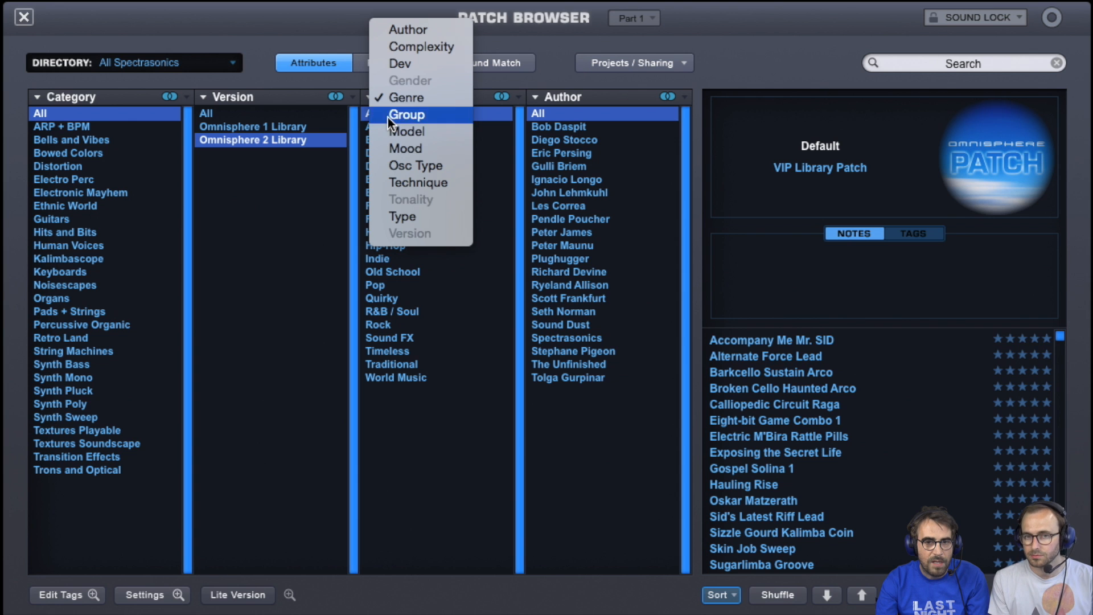
pyautogui.click(387, 117)
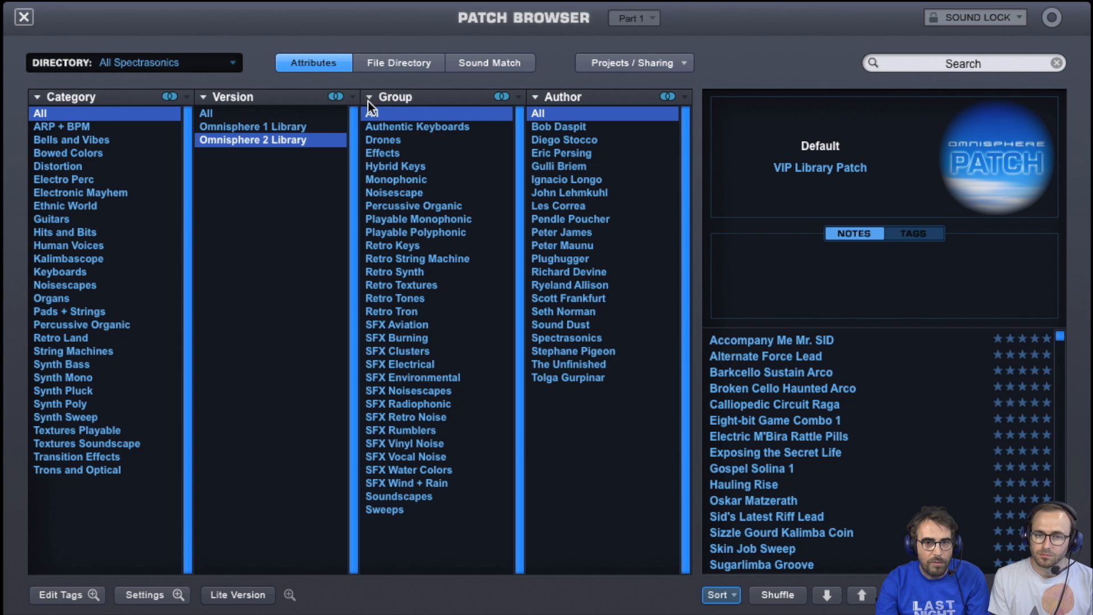
# Switch the third attribute column to Osc Type and finally to Technique.
pyautogui.click(368, 102)
pyautogui.click(392, 143)
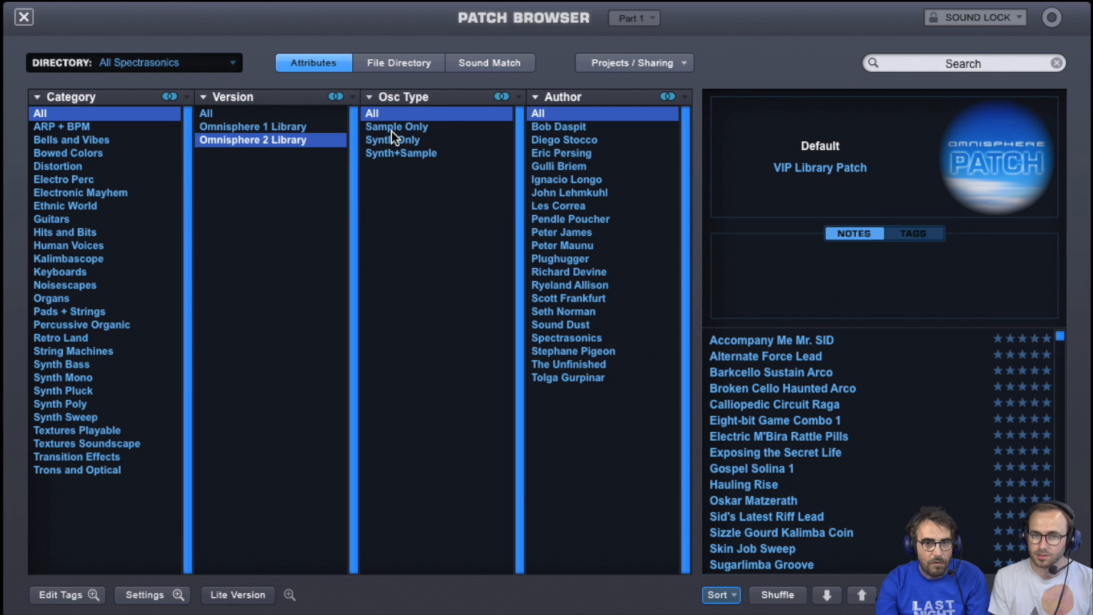
pyautogui.click(370, 101)
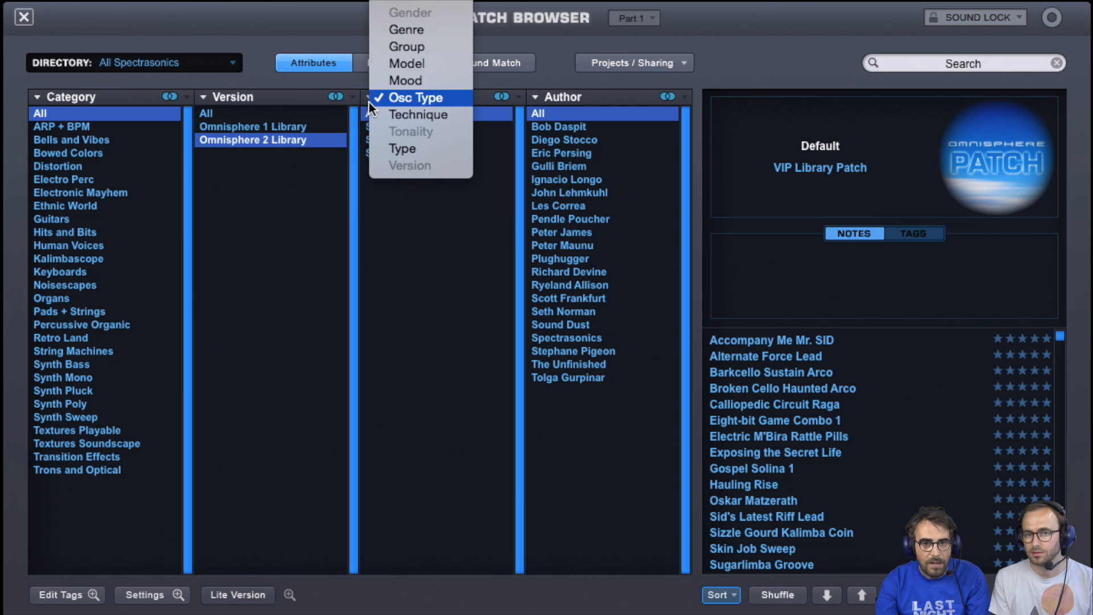
pyautogui.click(399, 37)
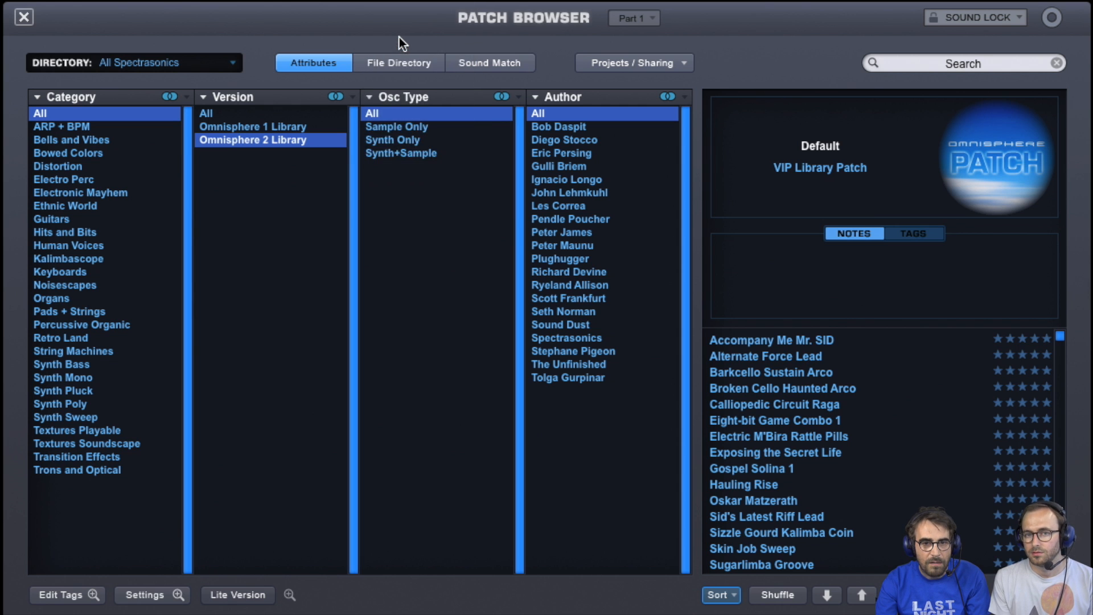
pyautogui.click(369, 96)
pyautogui.click(415, 181)
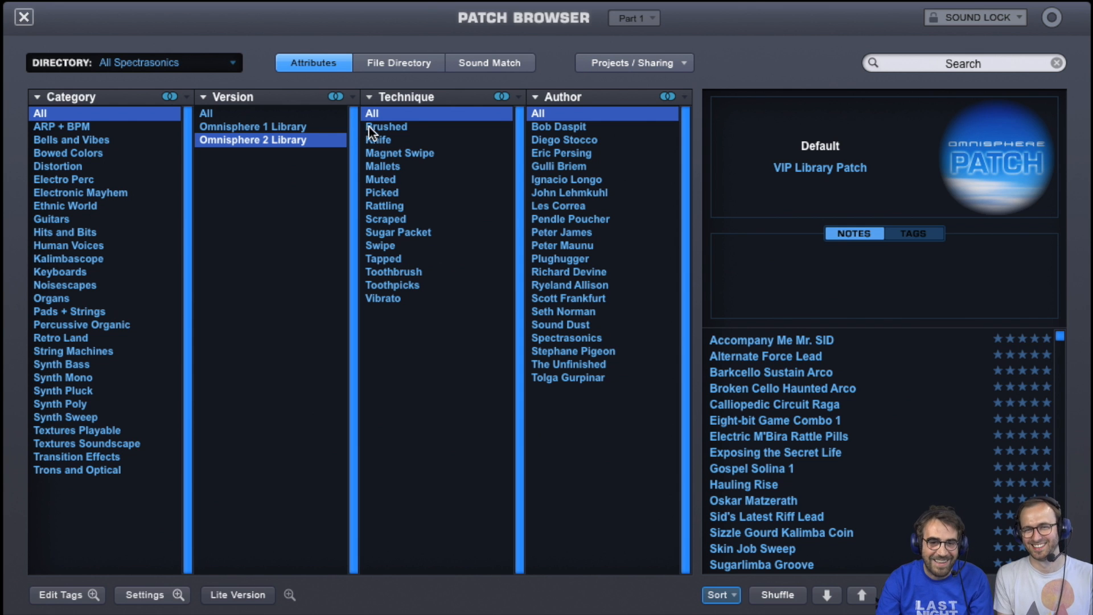
# Filter the patches by the Mallets and Muted techniques, combining the two with the Or condition.
pyautogui.click(353, 96)
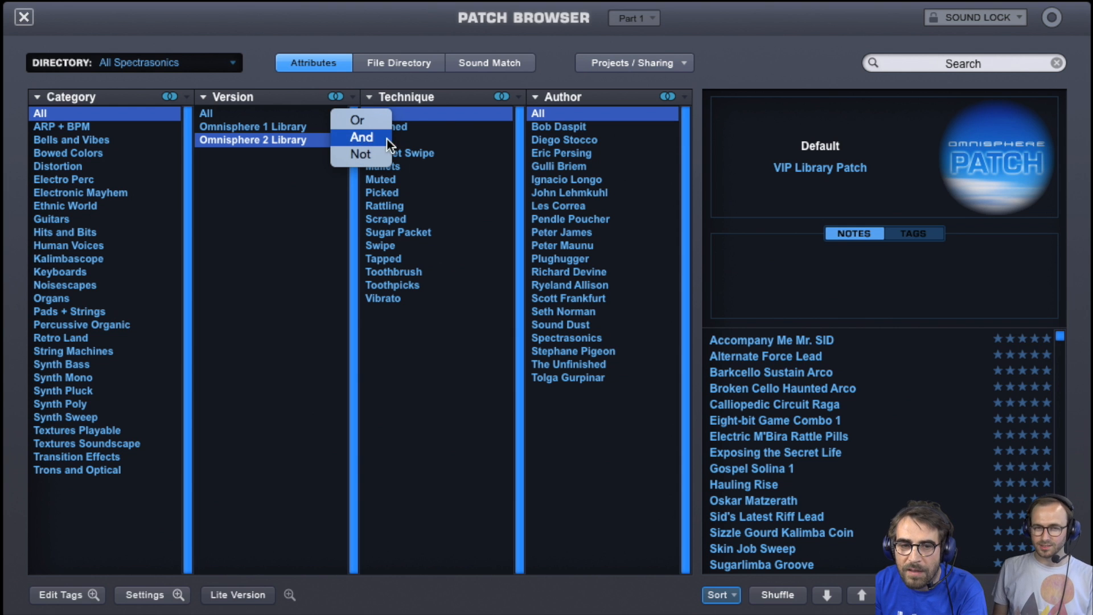
pyautogui.click(430, 151)
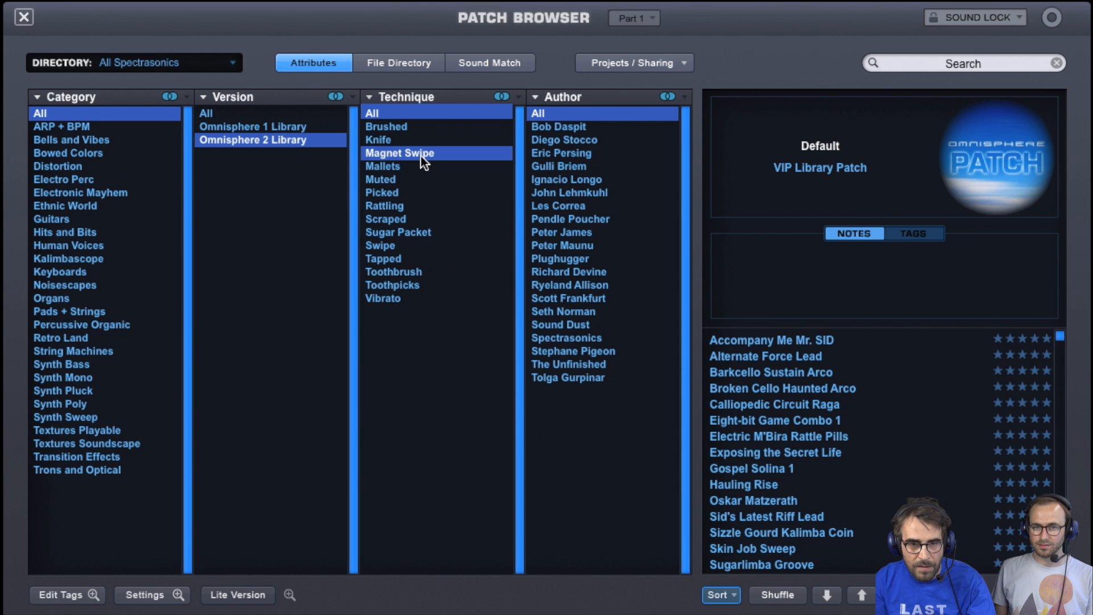
pyautogui.click(396, 182)
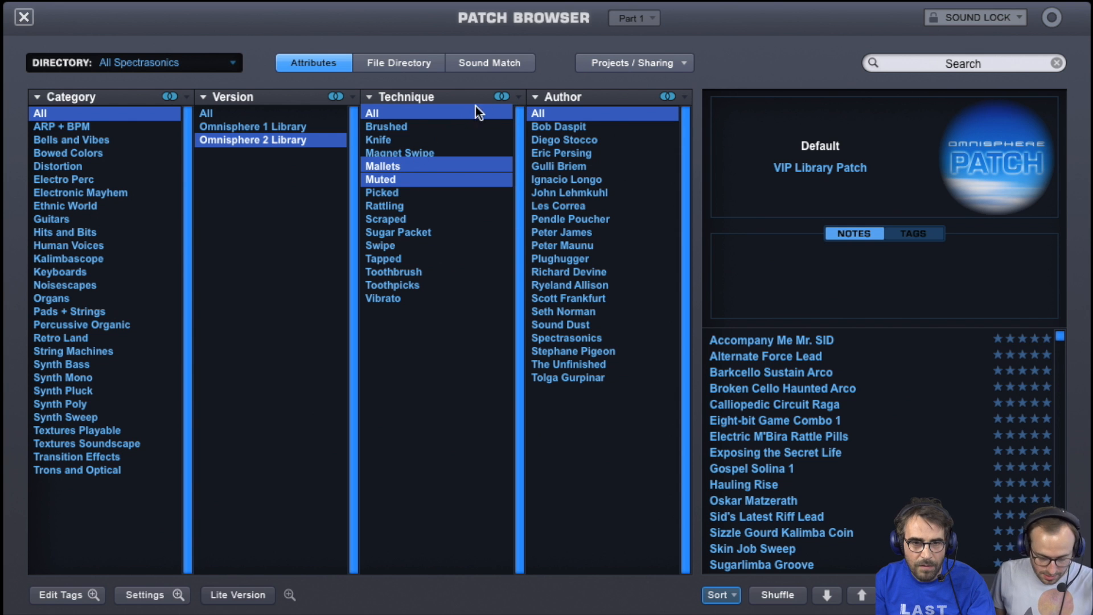
pyautogui.click(459, 114)
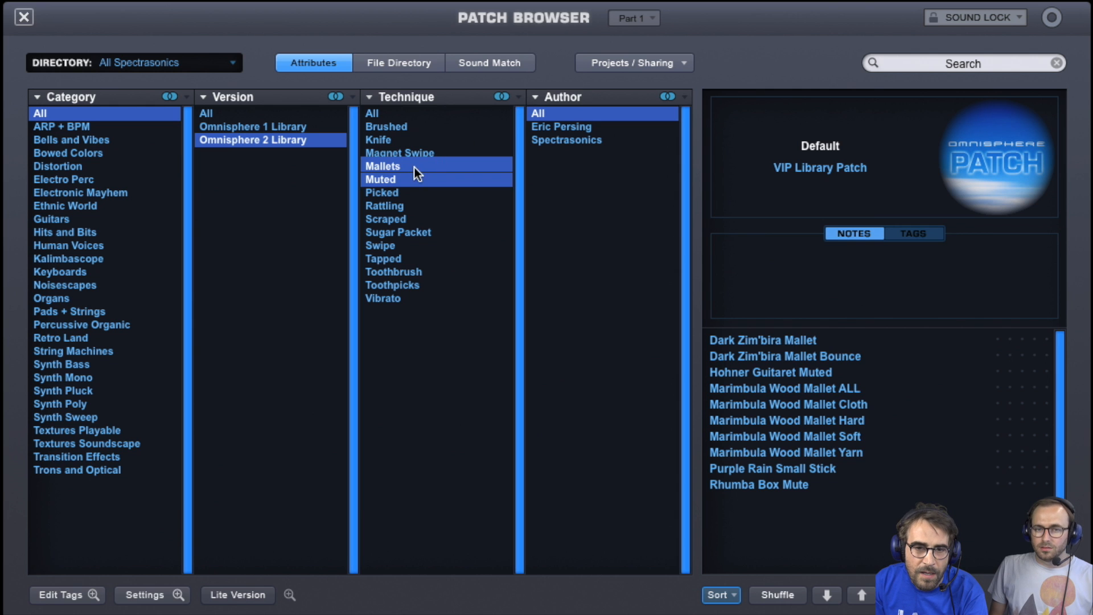
pyautogui.click(515, 99)
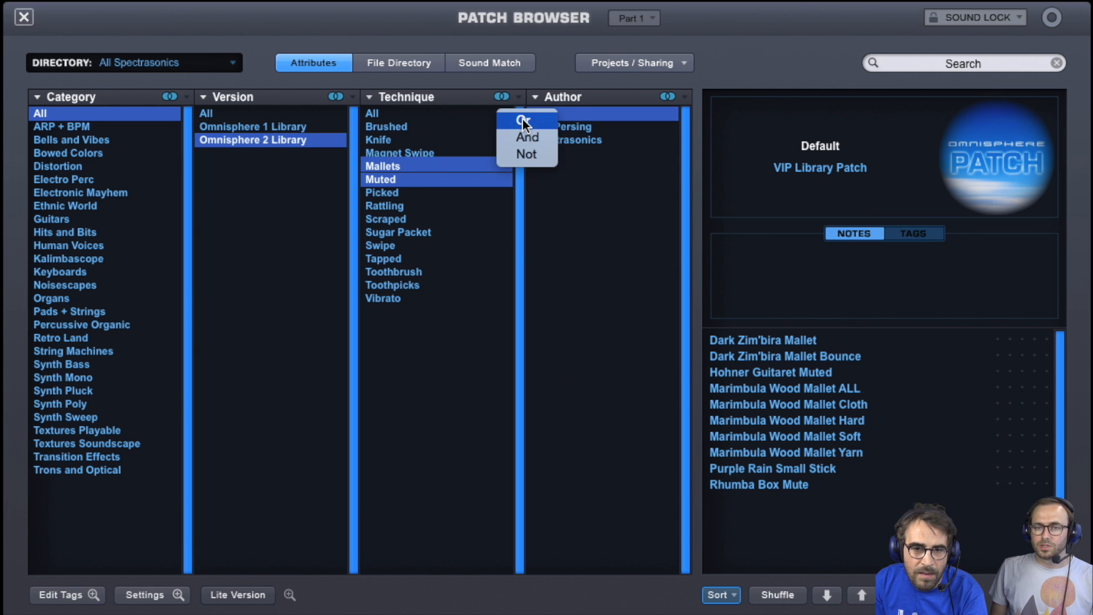
pyautogui.click(524, 122)
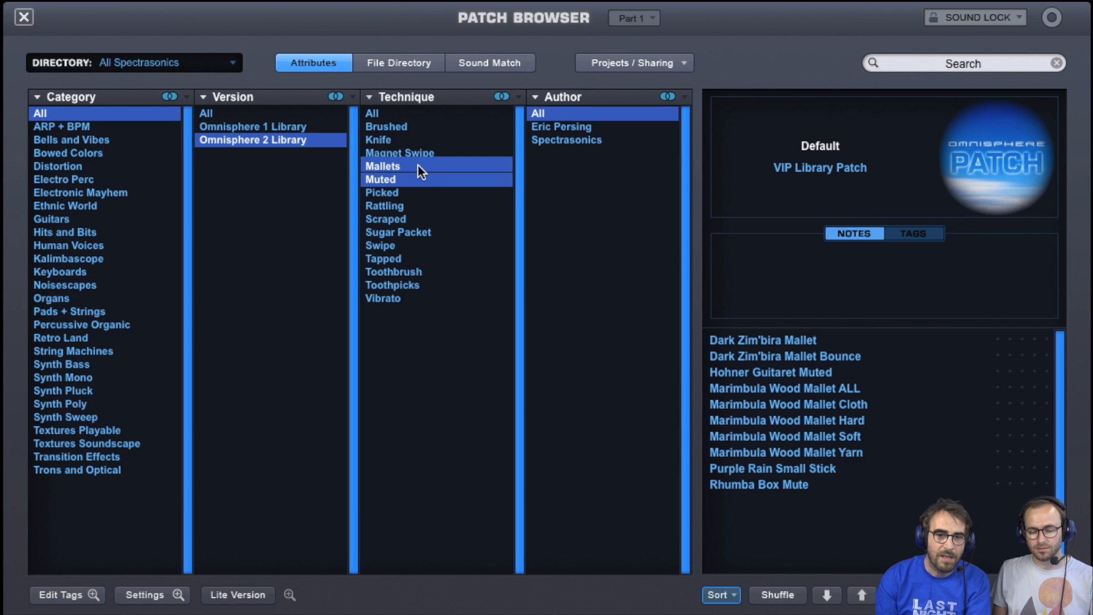
# Try the And condition on the Technique column, followed by Not to exclude the Muted patches.
pyautogui.click(518, 97)
pyautogui.click(534, 136)
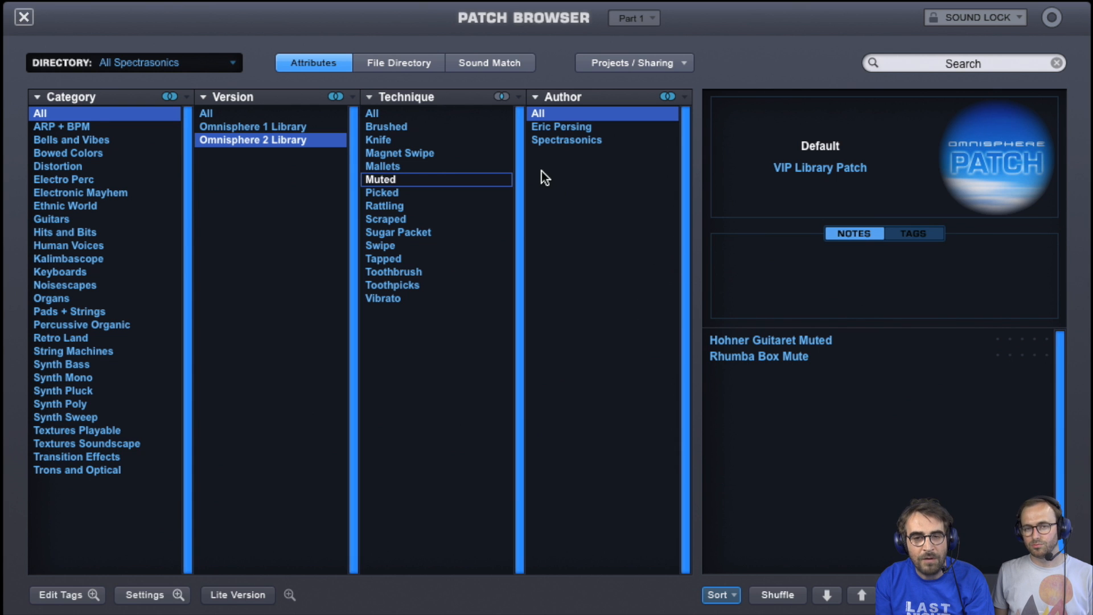
pyautogui.click(517, 98)
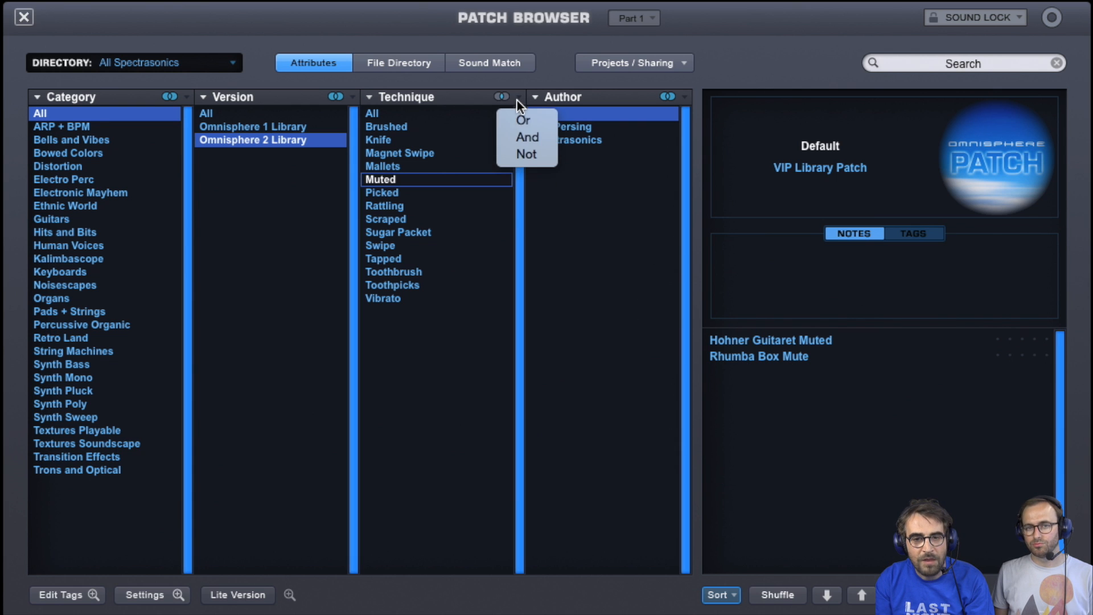
pyautogui.click(527, 149)
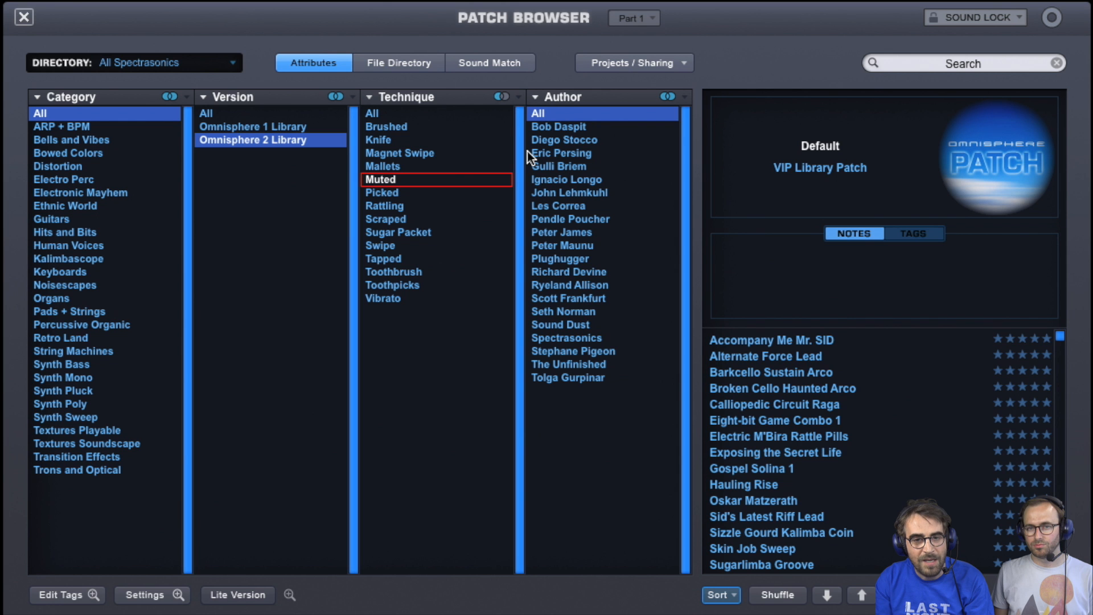
# Select the Mallets technique, set the Technique condition to Or, and reset the column to All.
pyautogui.click(385, 166)
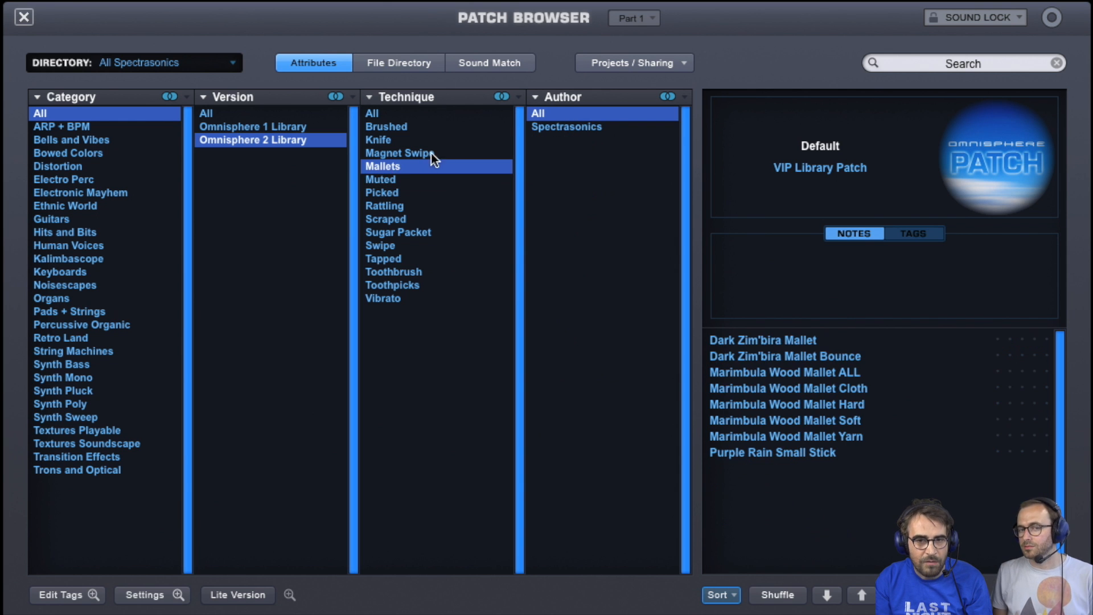
pyautogui.click(513, 99)
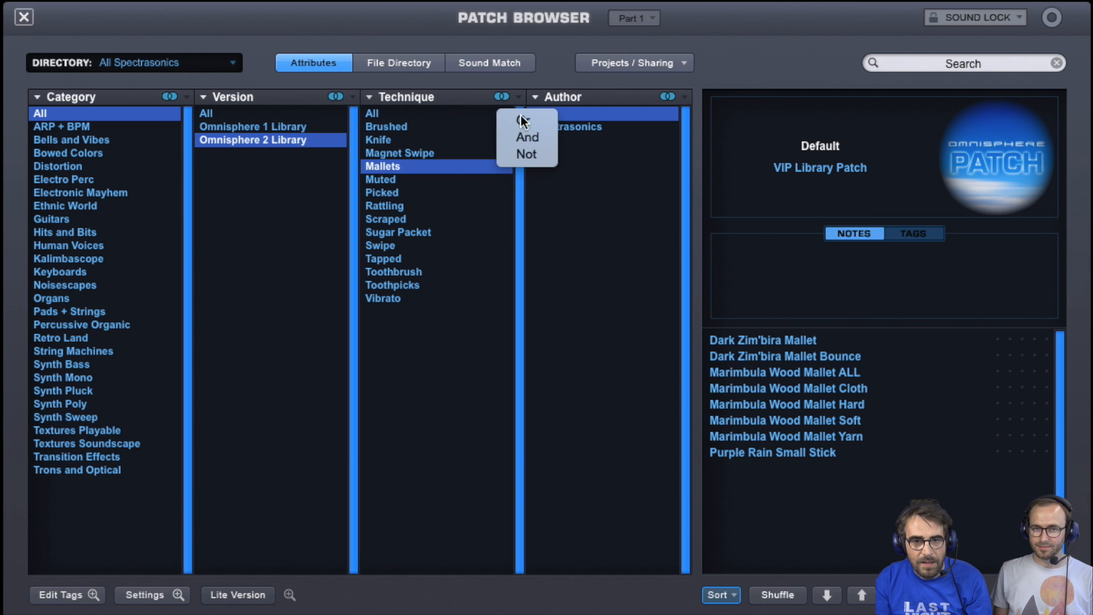
pyautogui.click(520, 116)
pyautogui.click(400, 113)
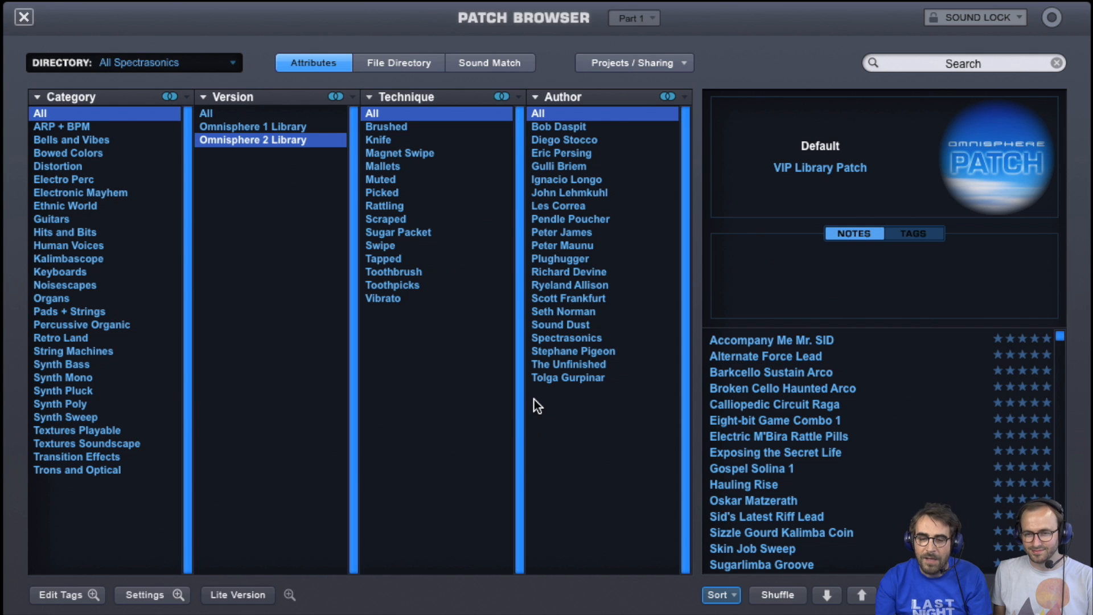
# Shuffle the patch list into a random order twice, checking the available sort orders in between.
pyautogui.click(775, 596)
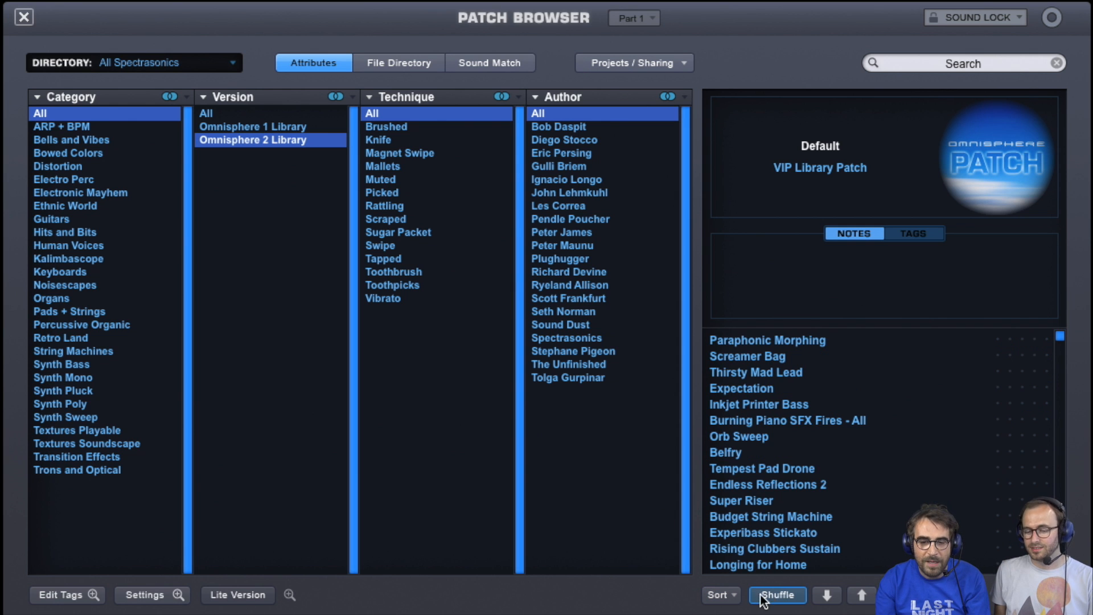
pyautogui.click(739, 597)
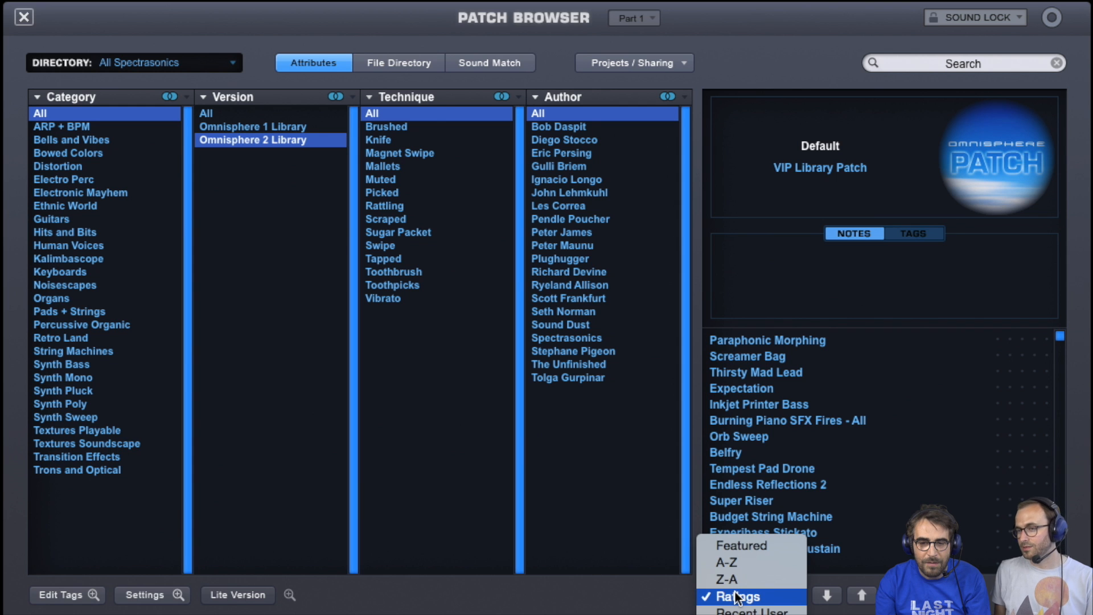
pyautogui.click(795, 613)
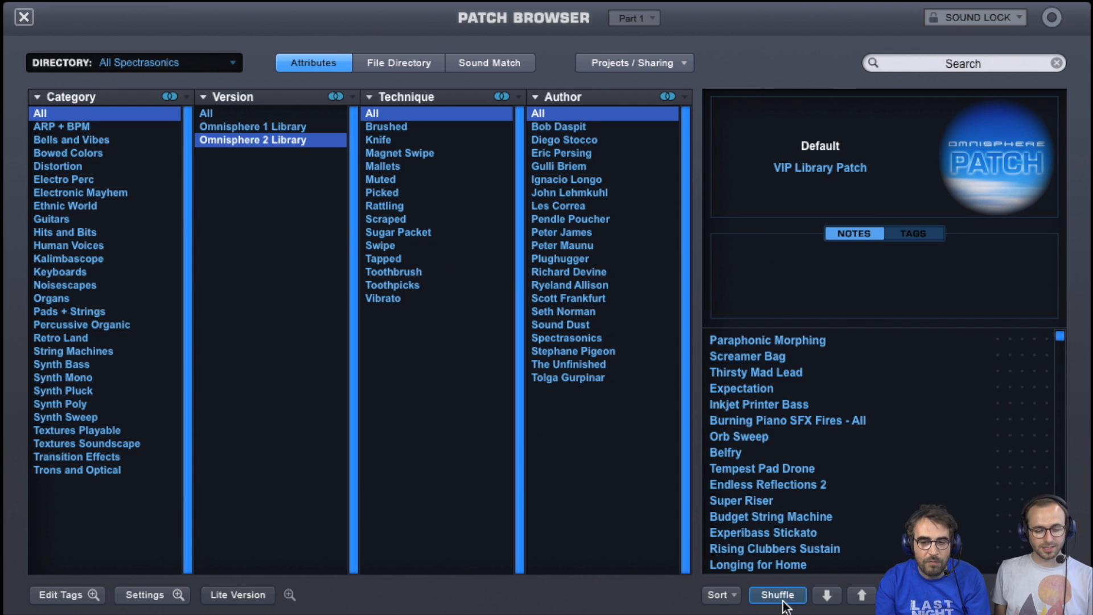
pyautogui.click(782, 597)
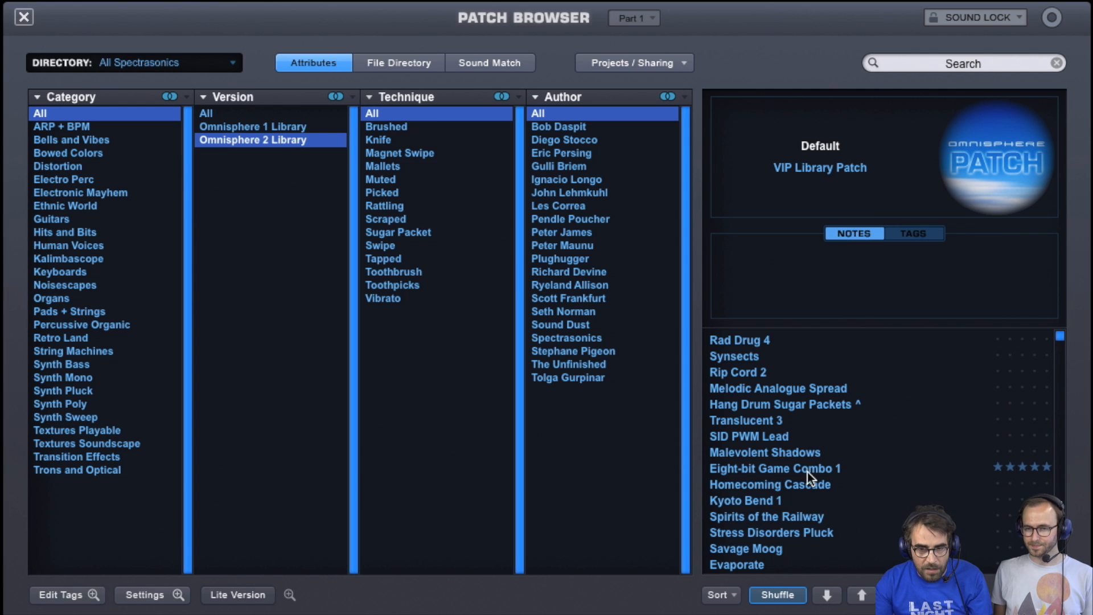
# Load the Malevolent Shadows patch, review its assigned tags in the tag editor and leave the editor.
pyautogui.click(800, 454)
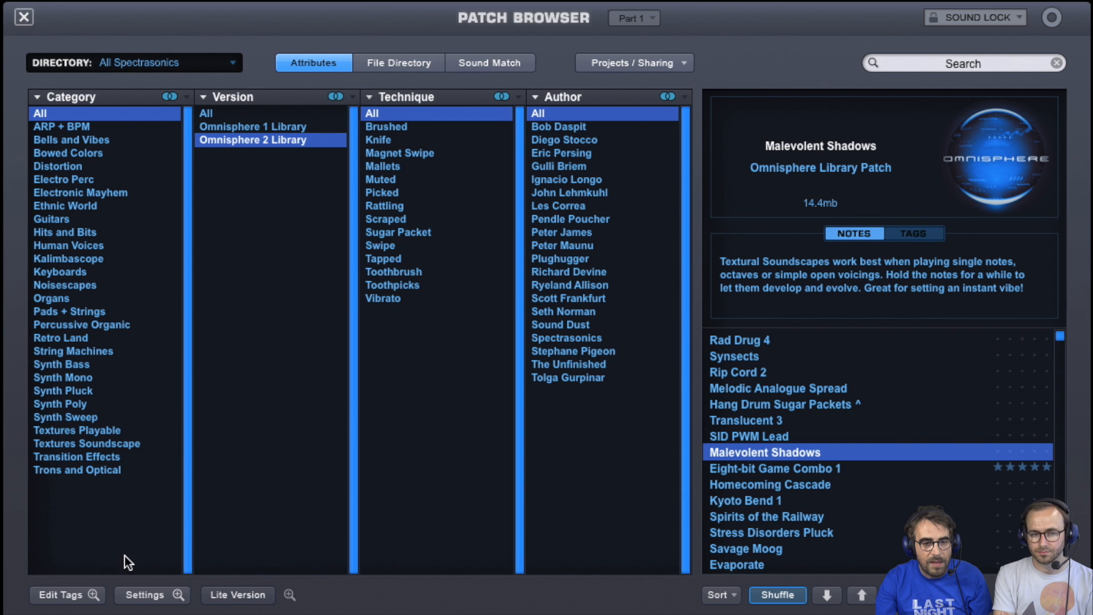
pyautogui.click(77, 597)
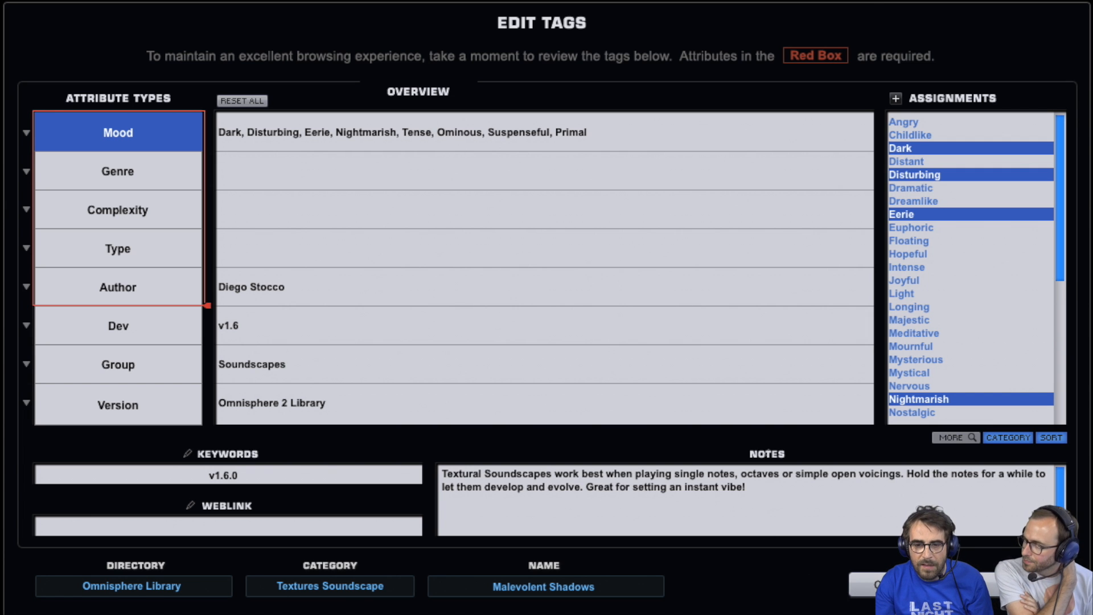
pyautogui.click(894, 586)
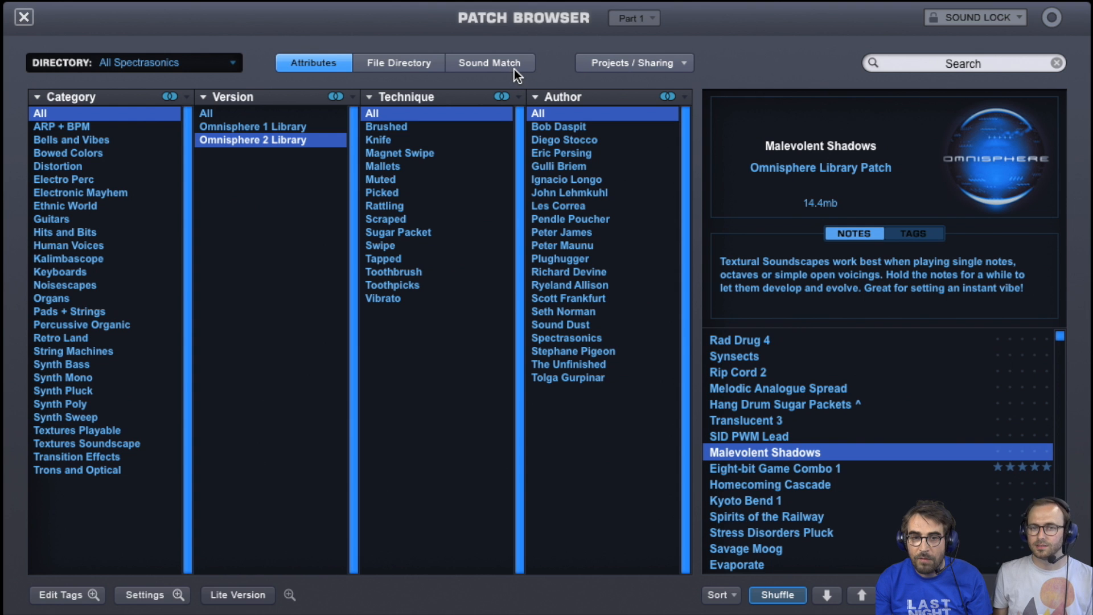
# Load the Translucent 3 patch and list similar sounds with Sound Match.
pyautogui.click(740, 423)
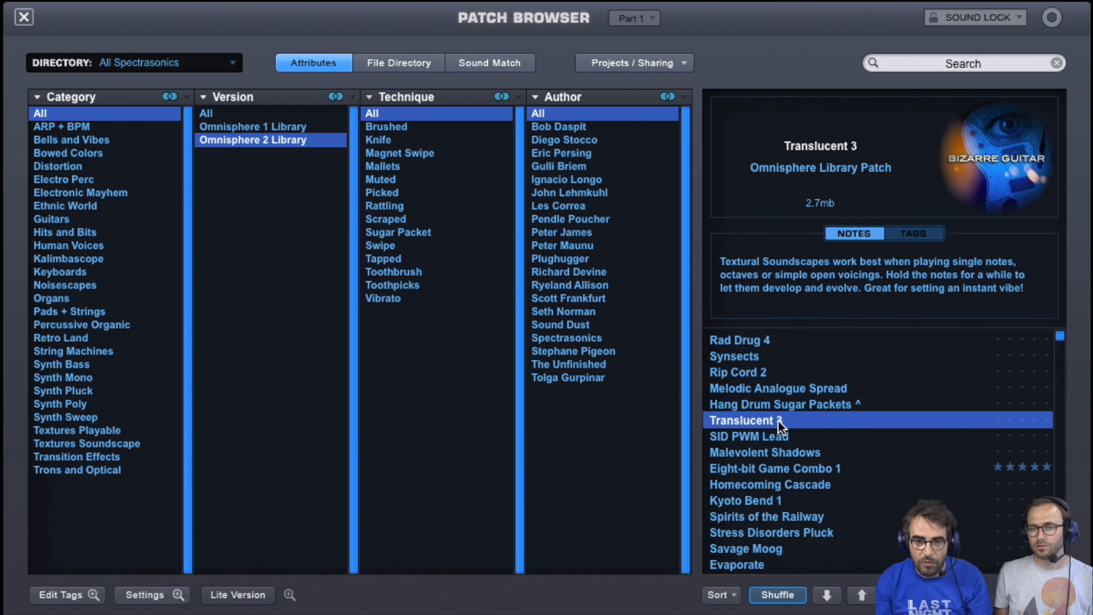
pyautogui.click(796, 422)
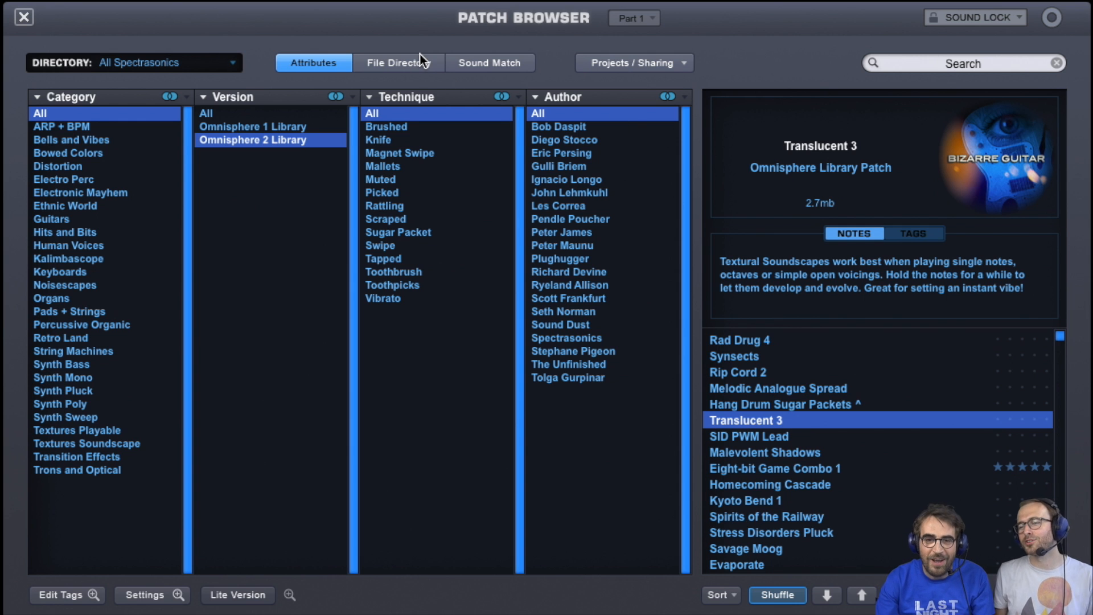
pyautogui.click(520, 62)
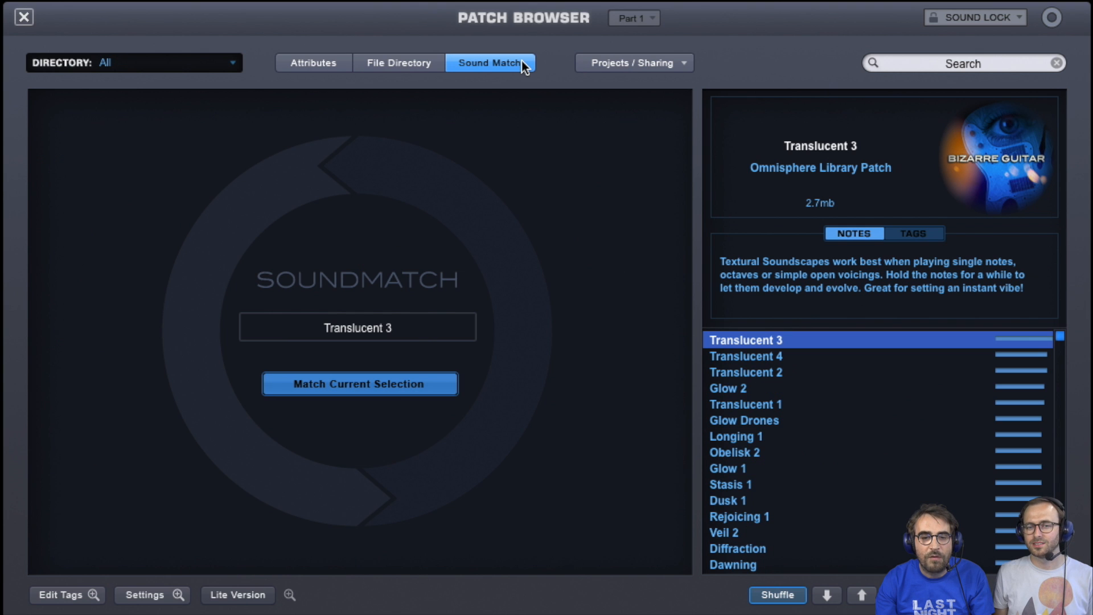
# Load the matching patches Glow 2, Glow Drones and Stasis 1 in turn and browse further down the matches.
pyautogui.click(736, 390)
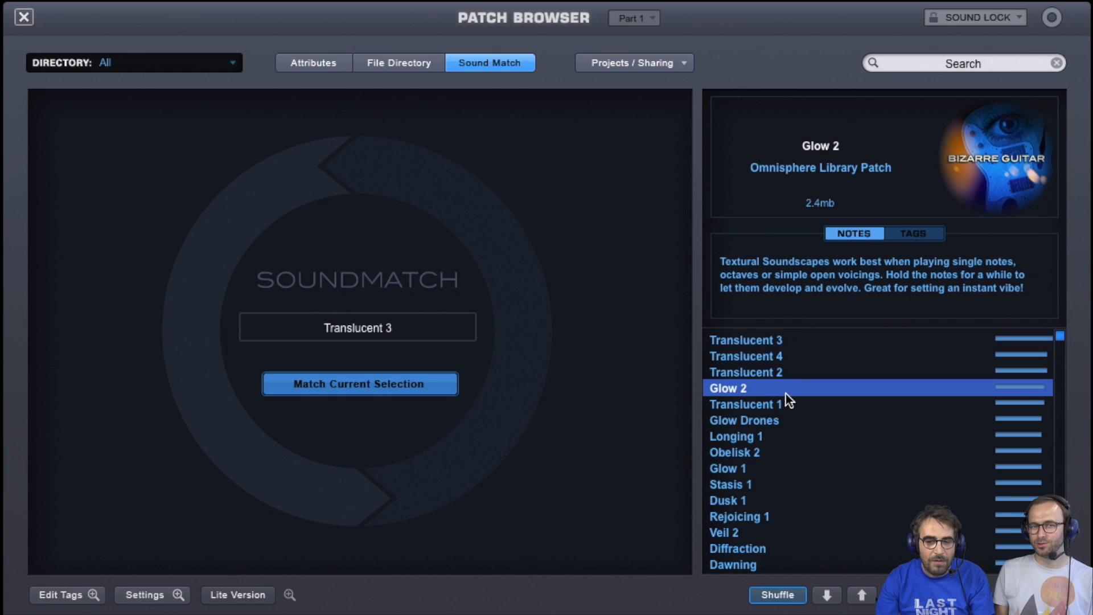
pyautogui.click(775, 421)
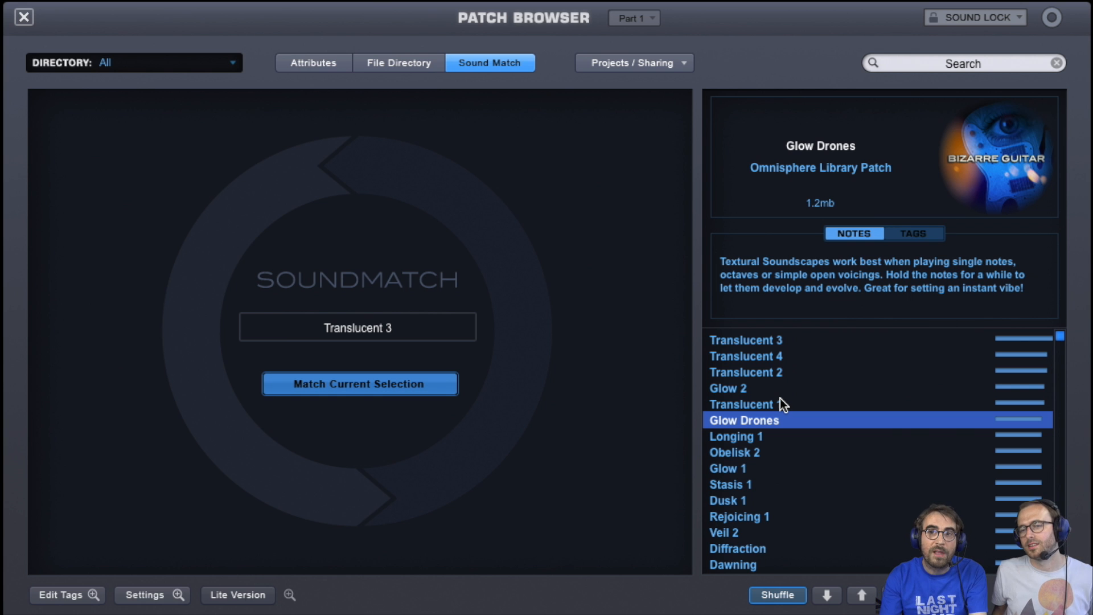
pyautogui.click(734, 481)
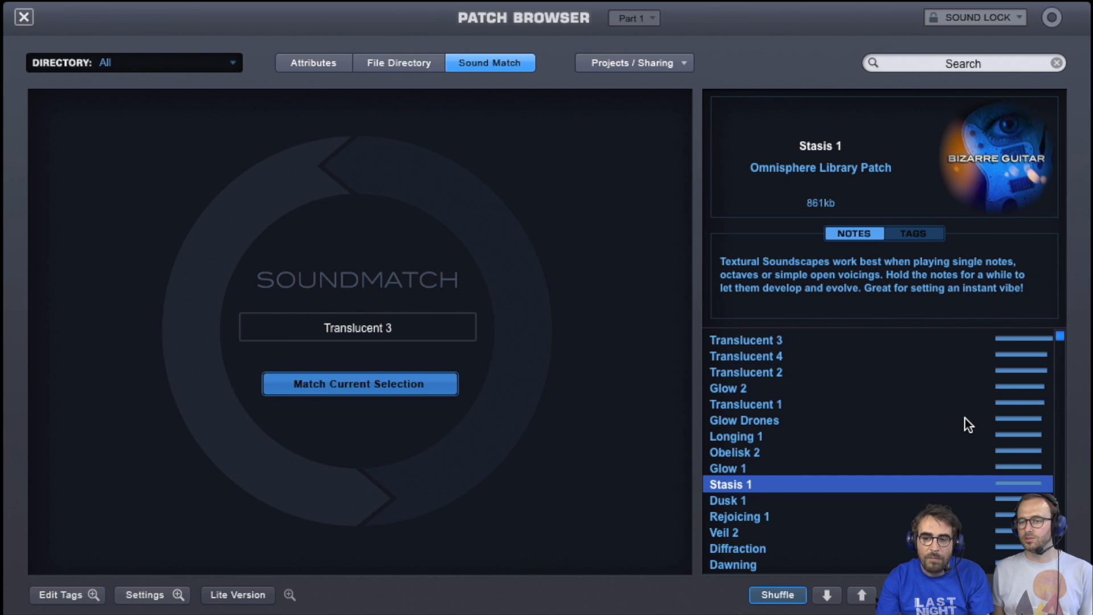
pyautogui.scroll(-10, 891, 413)
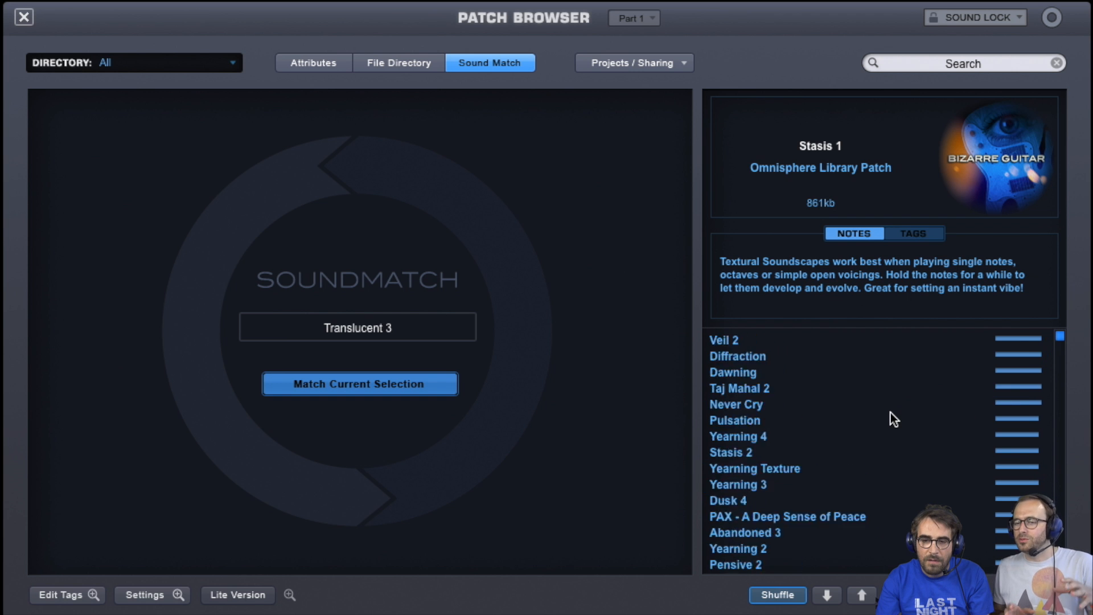
# Load the lower-ranked Sound Match results Lonely Chambers and Pink Martini III in turn.
pyautogui.scroll(-20, 885, 414)
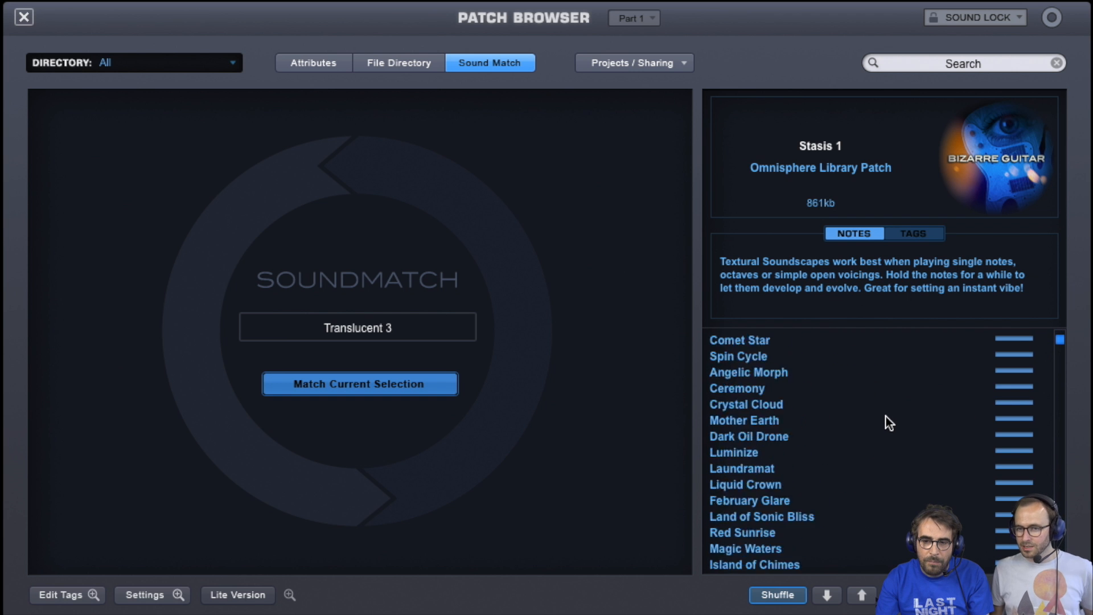
pyautogui.scroll(-20, 1020, 470)
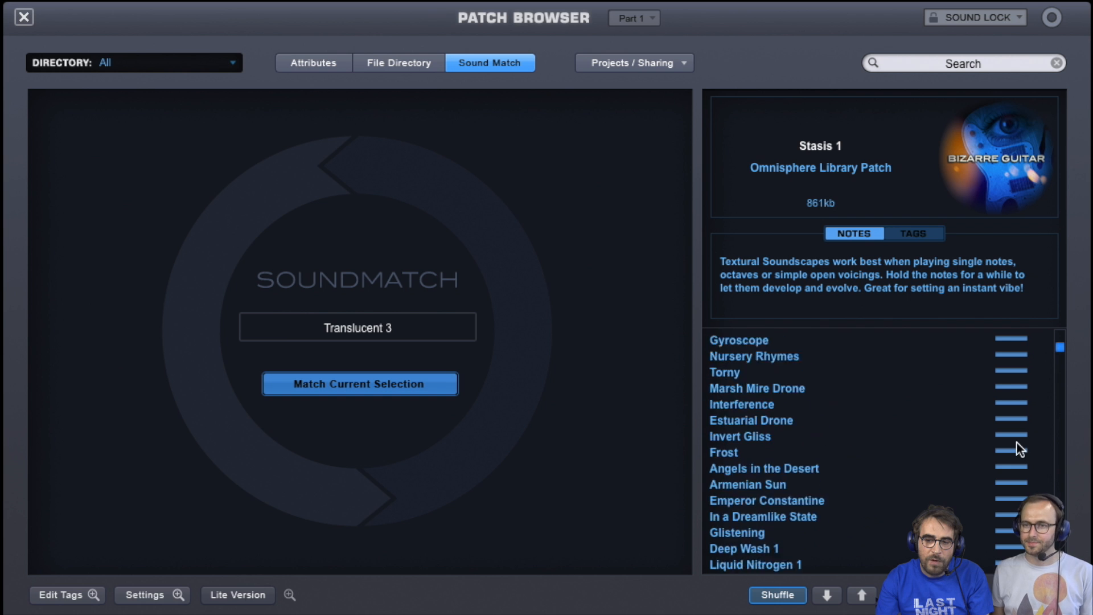
pyautogui.scroll(-10, 1017, 436)
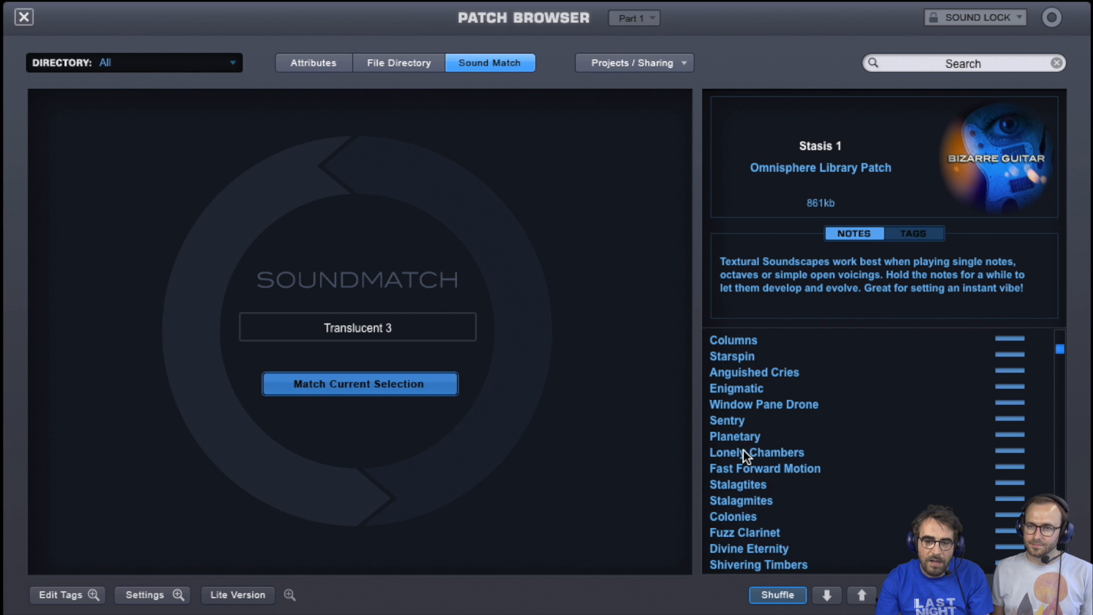
pyautogui.click(744, 451)
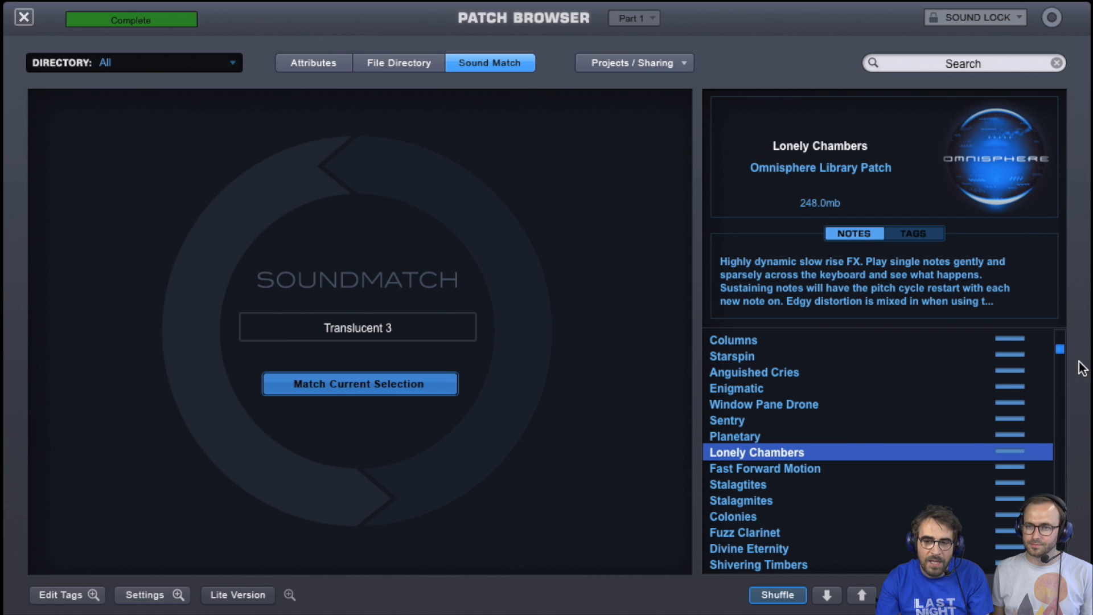
pyautogui.scroll(-20, 1061, 359)
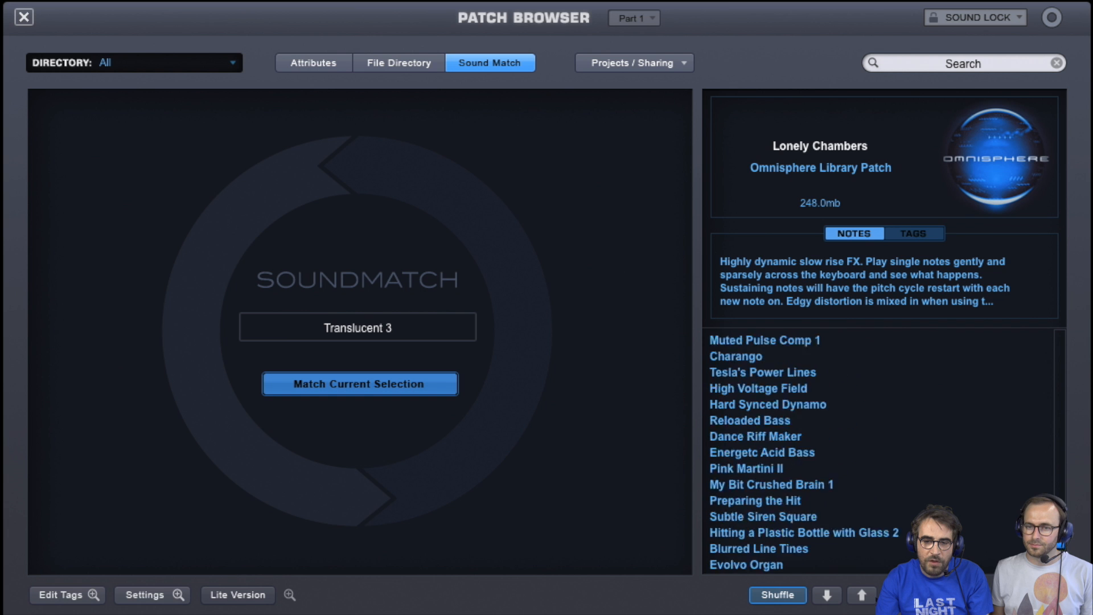
pyautogui.click(769, 462)
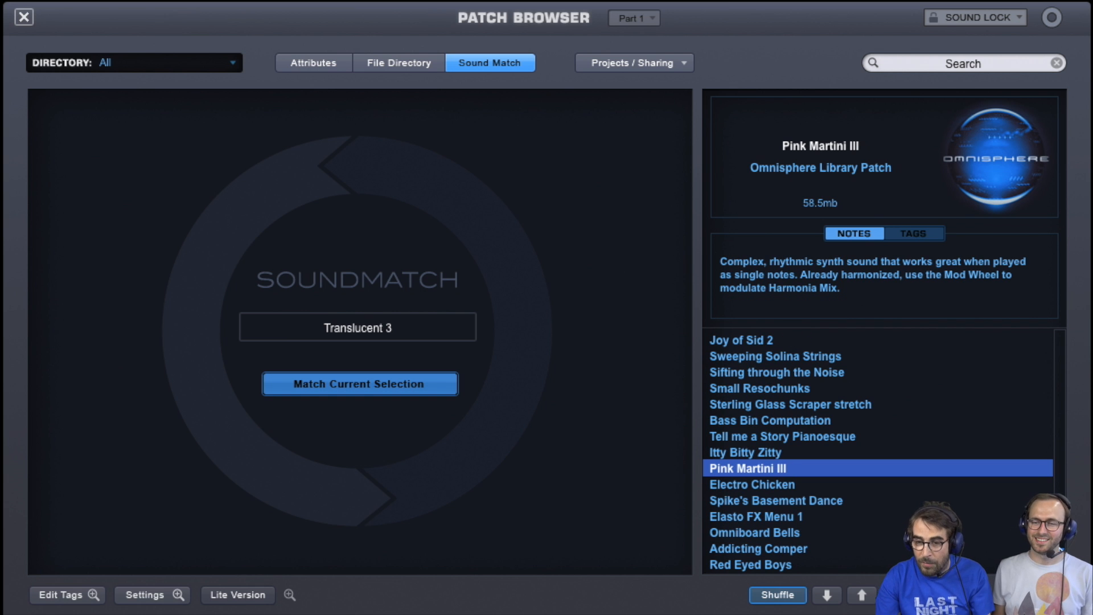
# Return to the closest matches, view the File Directory and switch back to browsing patches by attributes.
pyautogui.moveTo(1060, 536); pyautogui.dragTo(1075, 290)
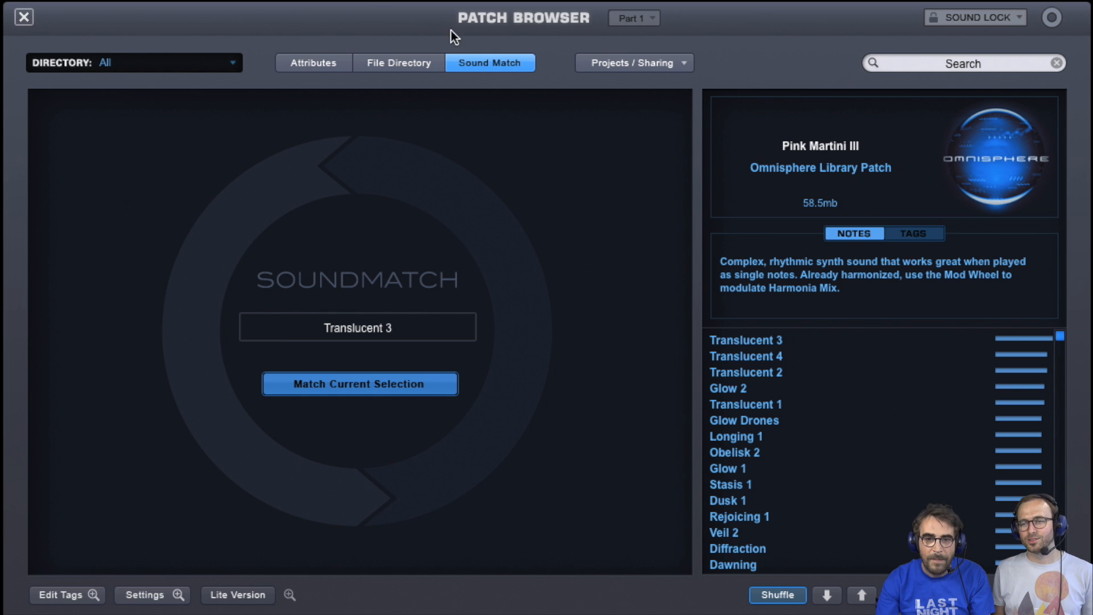
pyautogui.click(416, 64)
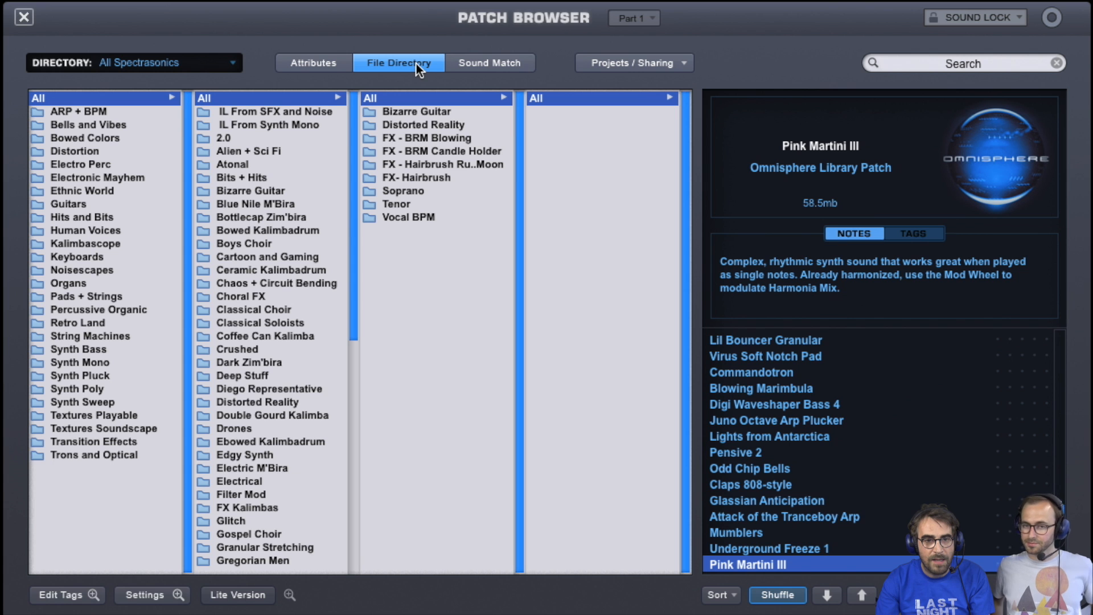
pyautogui.click(308, 66)
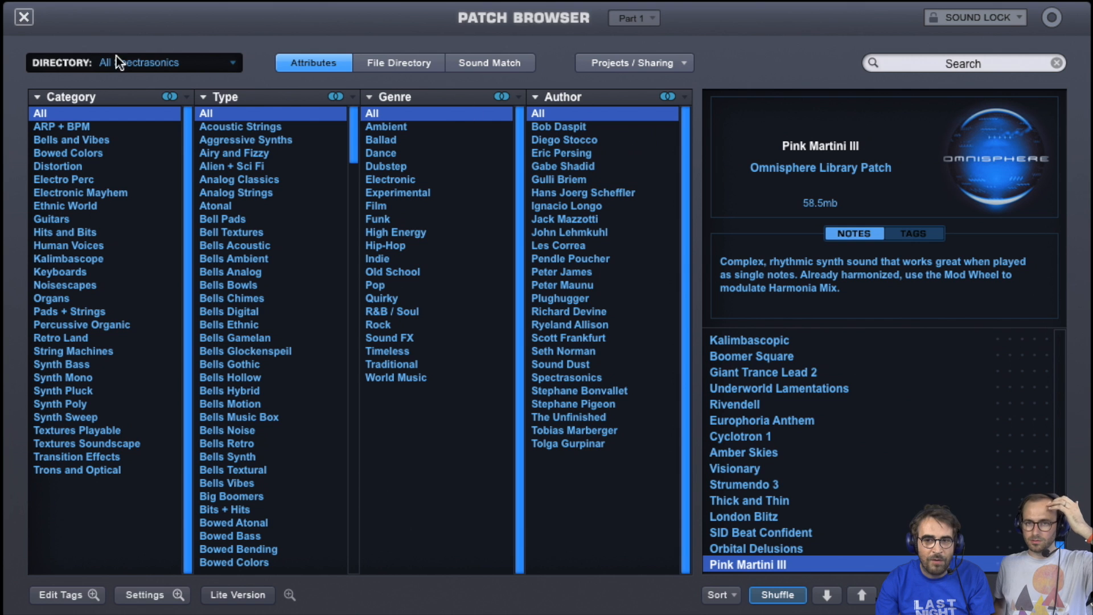
# Set Sound Lock to keep the Clock Speed, Modulation Matrix and Arpeggiator settings, and check the locked items.
pyautogui.click(1019, 18)
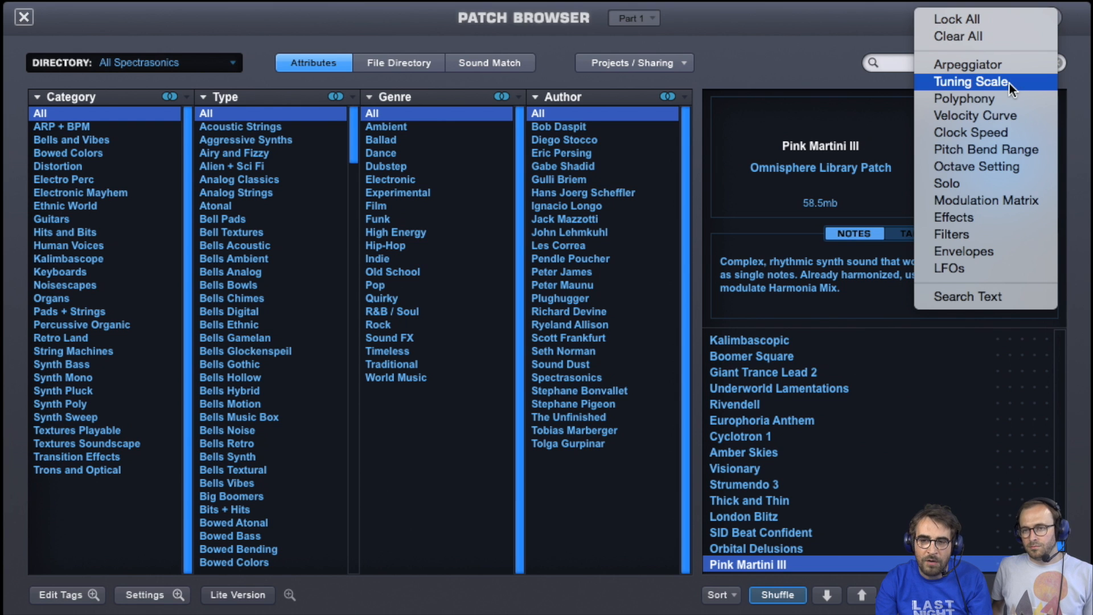
pyautogui.click(1009, 127)
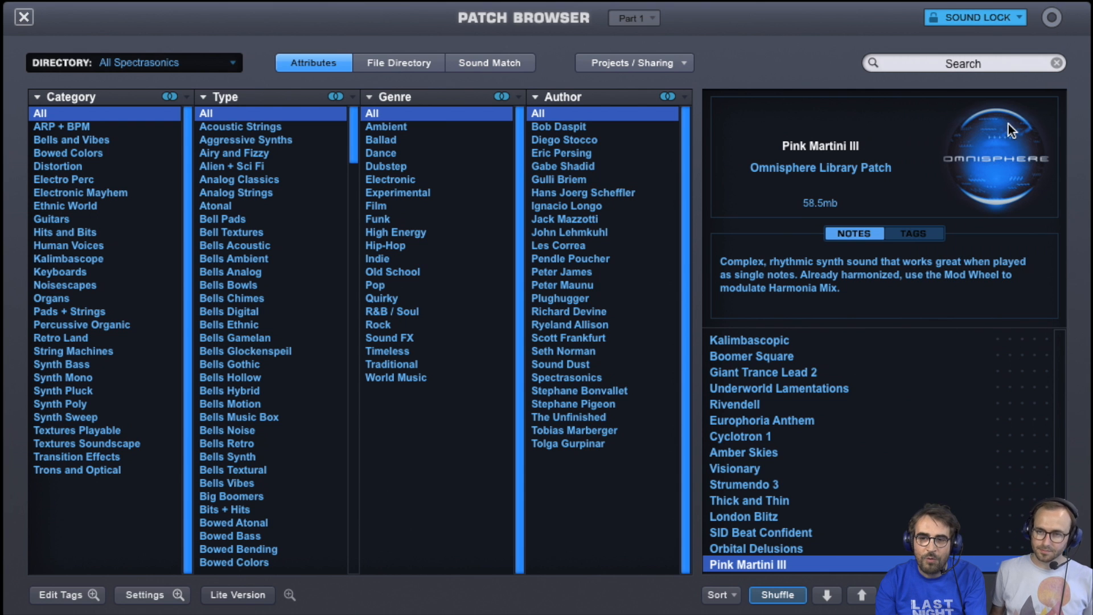
pyautogui.click(1012, 25)
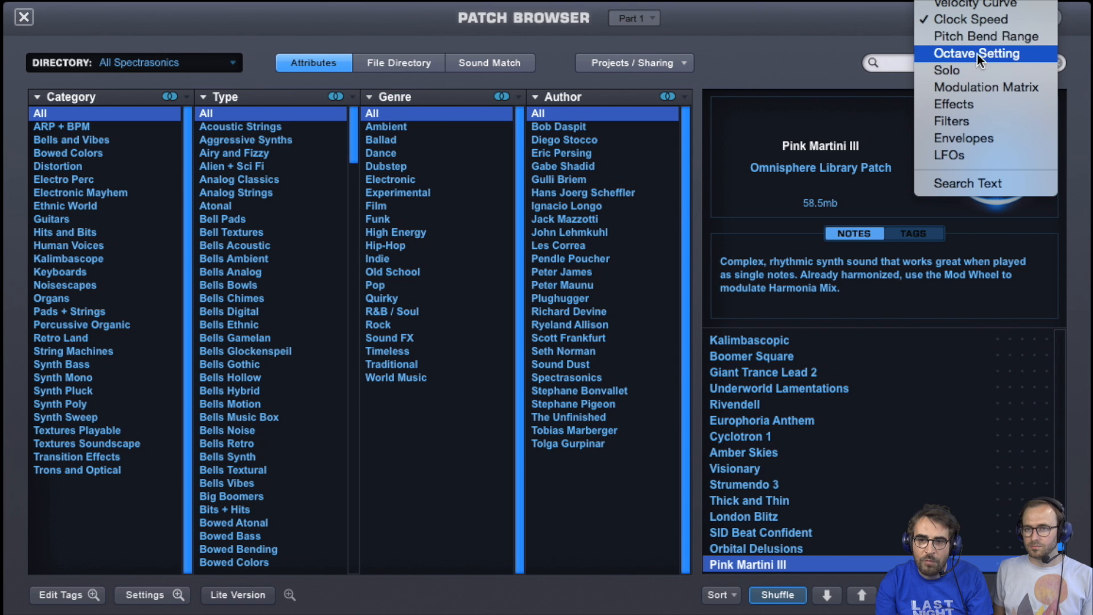
pyautogui.click(980, 21)
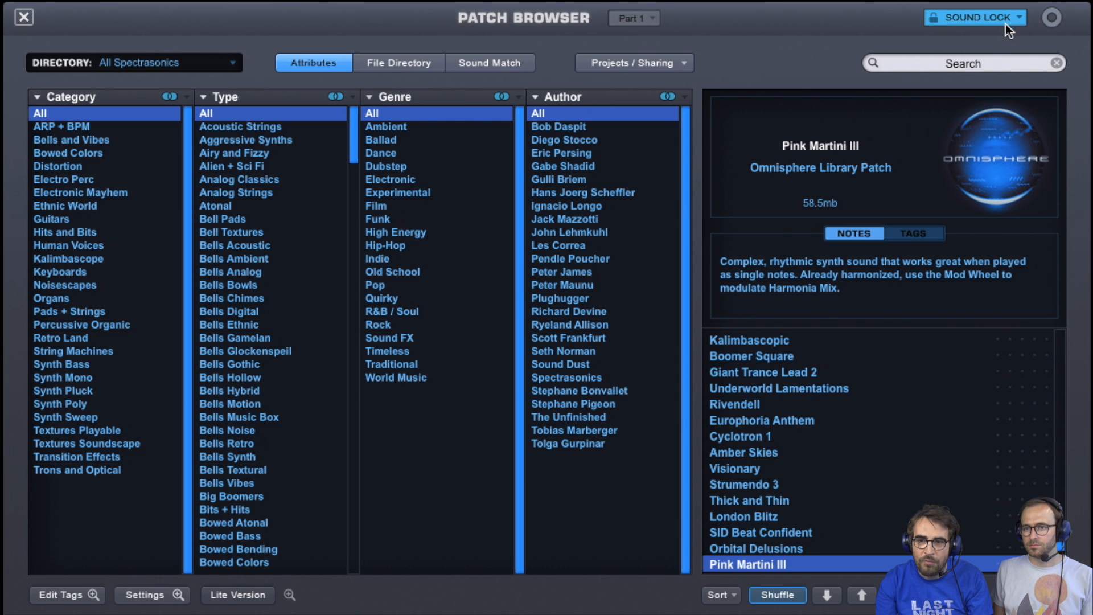
pyautogui.click(1008, 23)
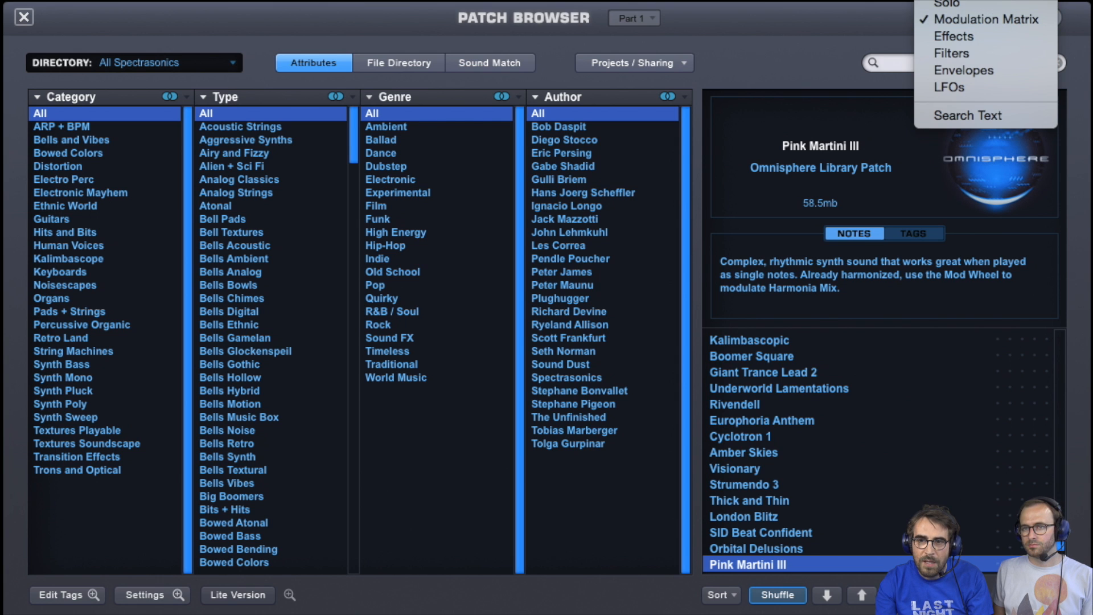
pyautogui.click(957, 2)
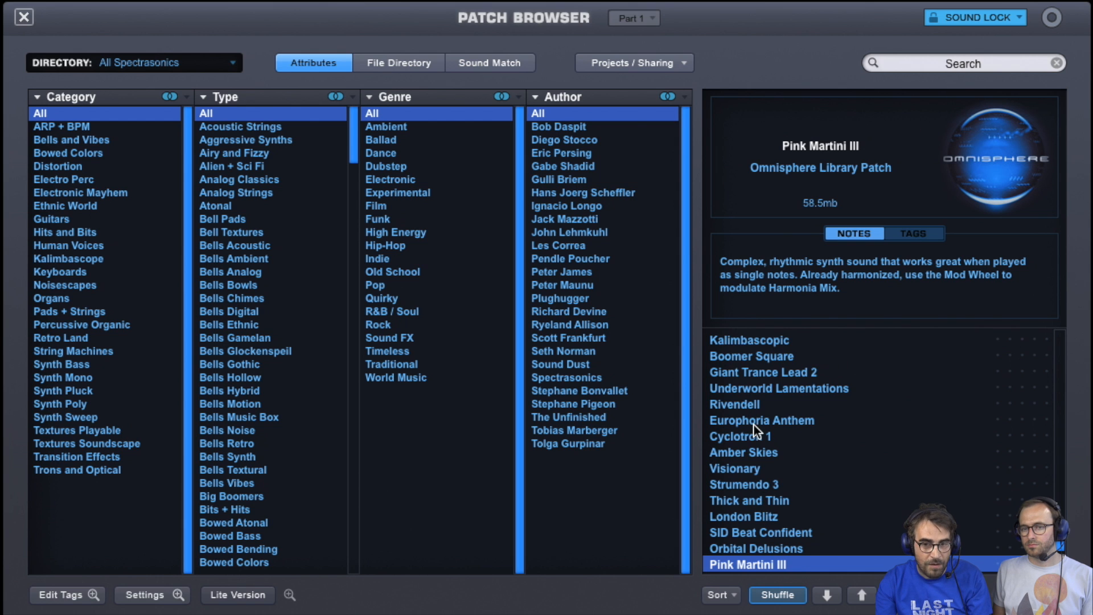
pyautogui.click(1020, 21)
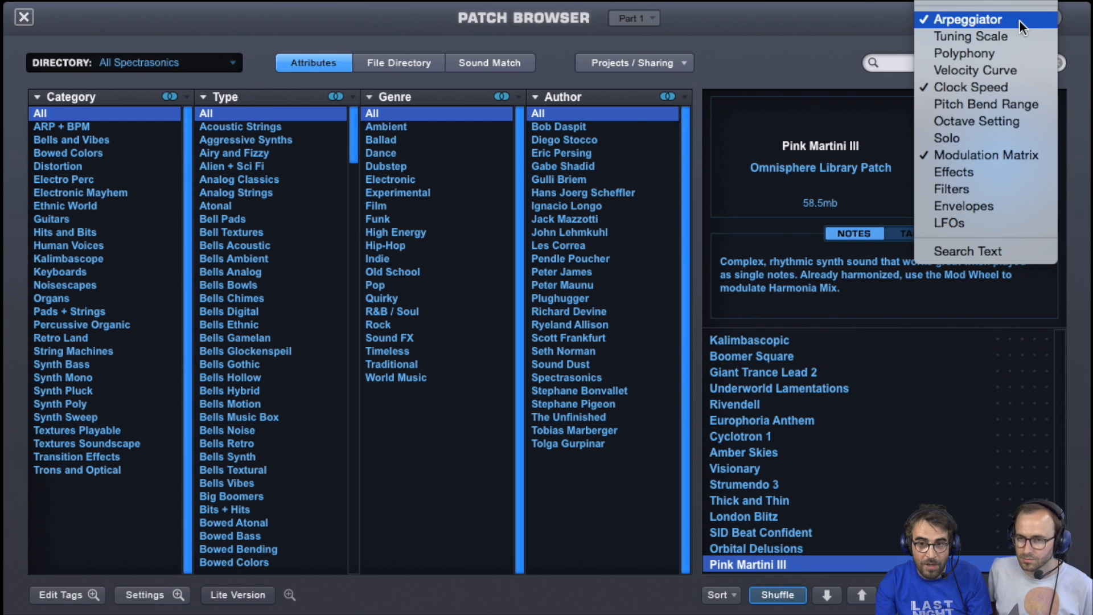
pyautogui.click(783, 425)
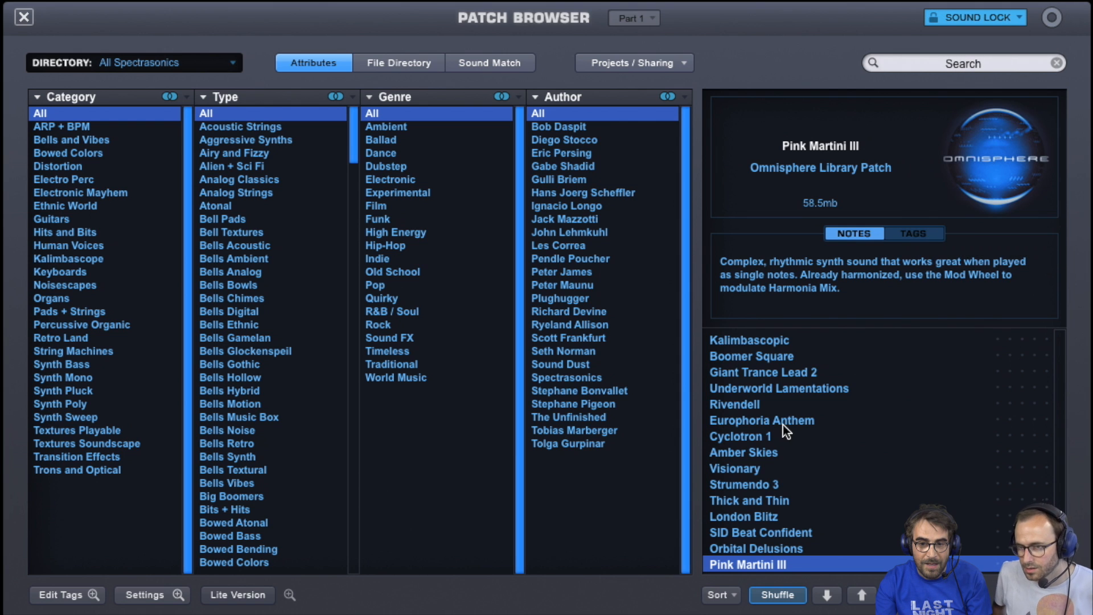
# Load Europhoria Anthem and Giant Trance Lead 2 in turn, and leave the full browser for the patch's Layer A page.
pyautogui.click(784, 425)
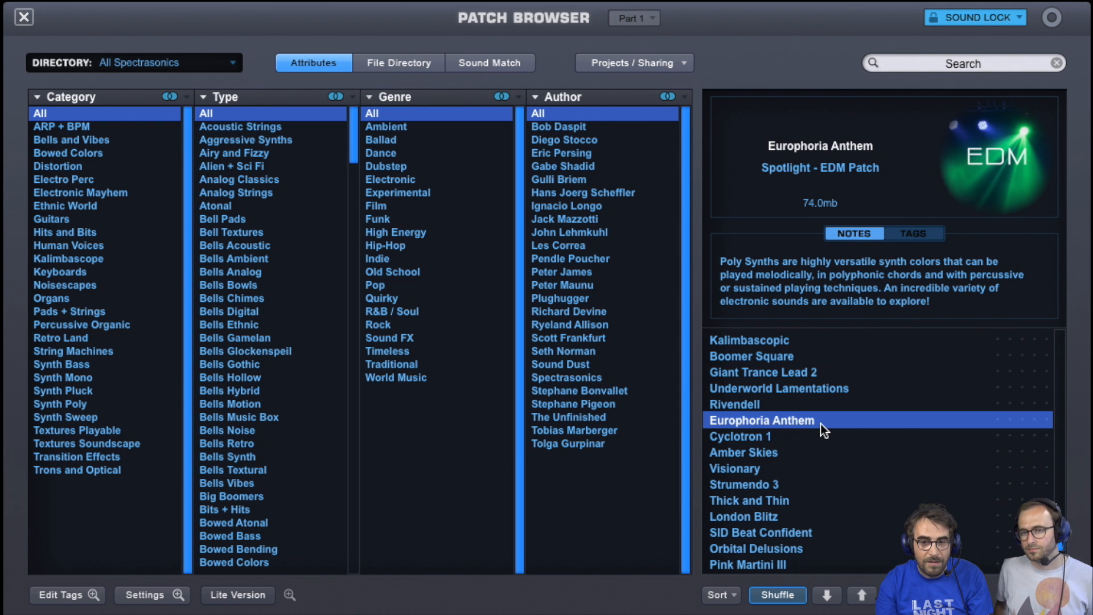
pyautogui.click(800, 369)
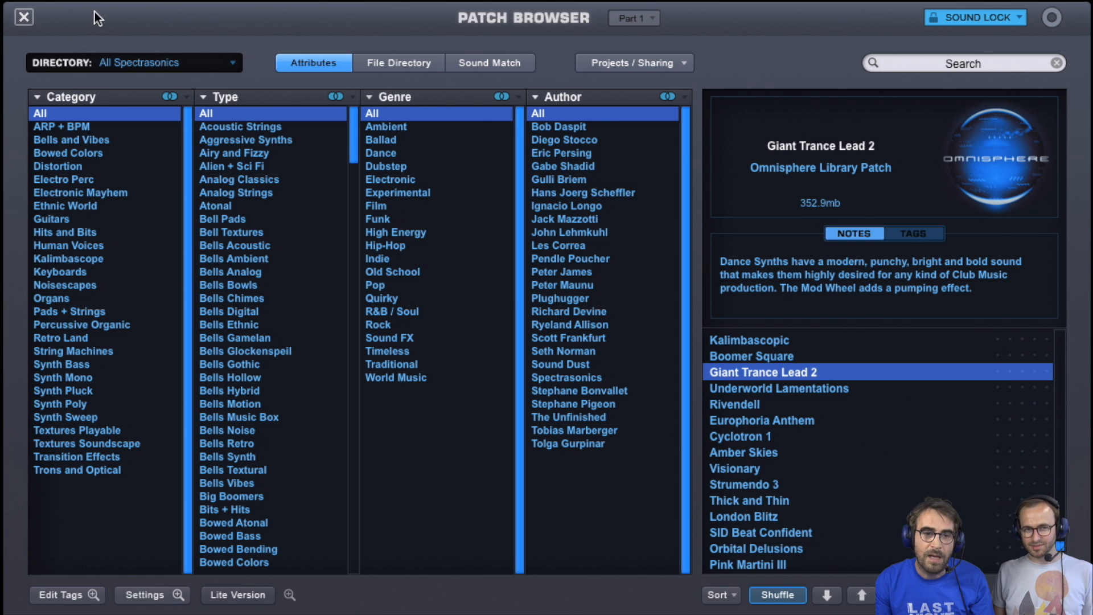
pyautogui.click(27, 22)
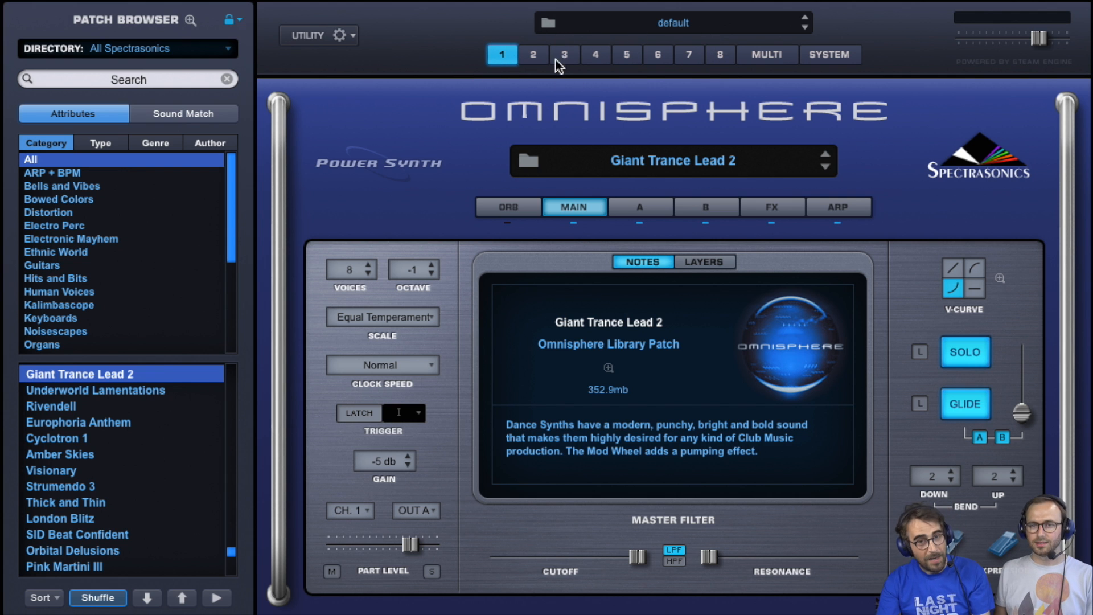
pyautogui.click(643, 207)
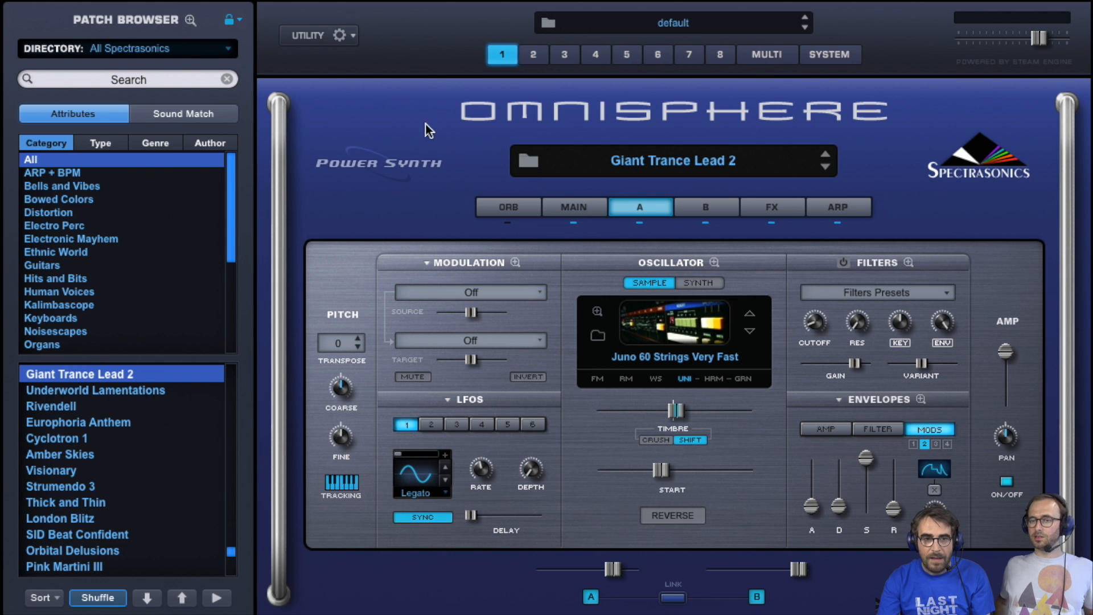
# Initialize the multi to the default patch and show its Layer A settings.
pyautogui.click(346, 35)
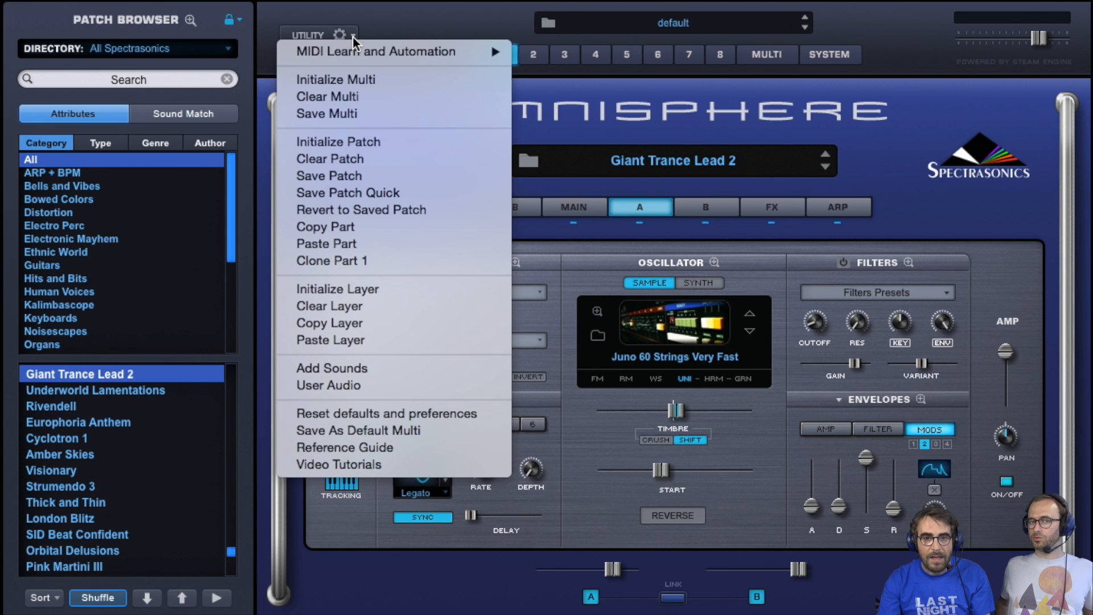
pyautogui.moveTo(354, 51)
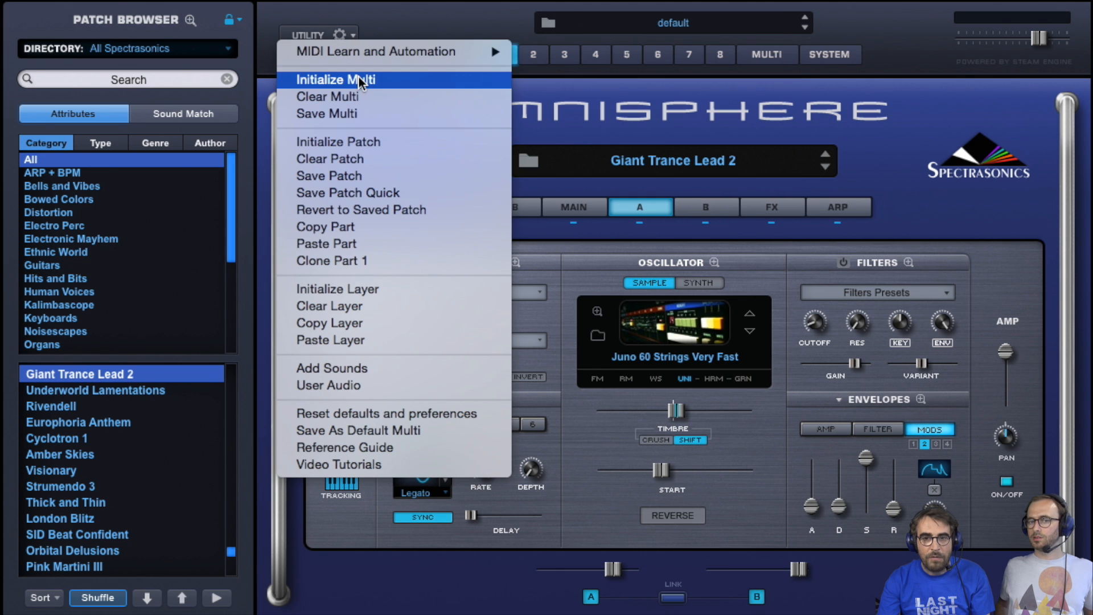
pyautogui.click(359, 78)
pyautogui.click(687, 98)
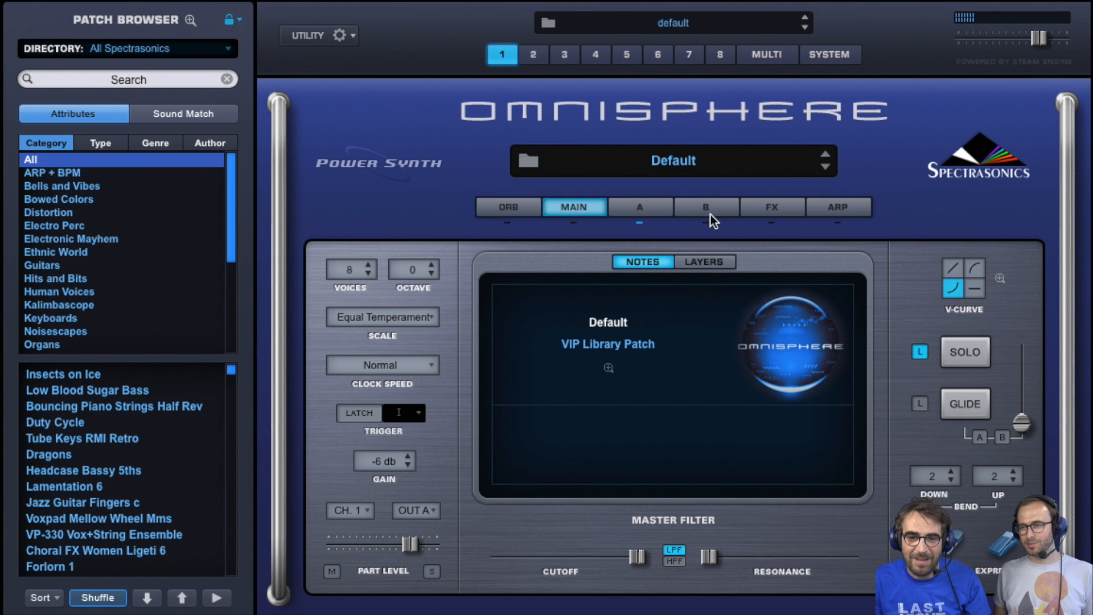
pyautogui.click(648, 209)
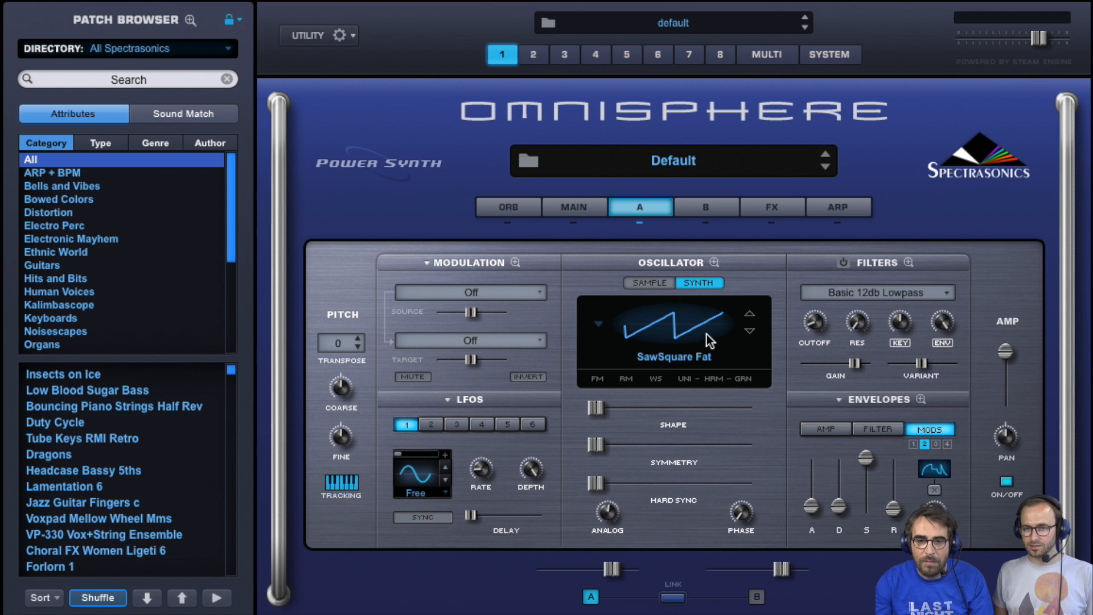
# Step through the Layer A oscillator waveforms, including Triangle and Noise, and return to SawSquare Fat.
pyautogui.click(749, 335)
pyautogui.click(749, 334)
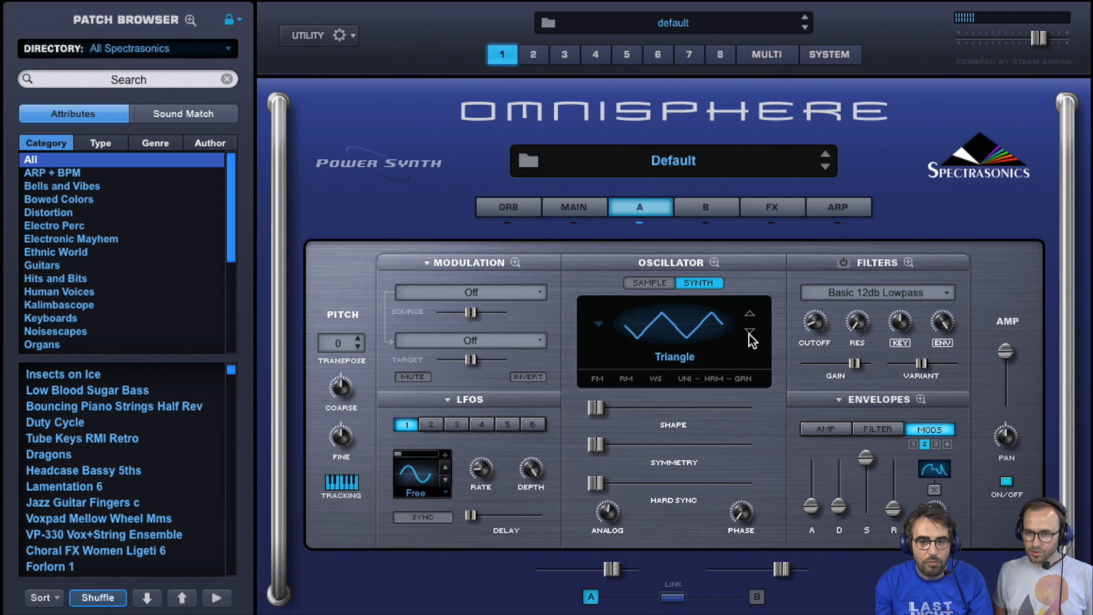
pyautogui.click(749, 335)
pyautogui.click(749, 333)
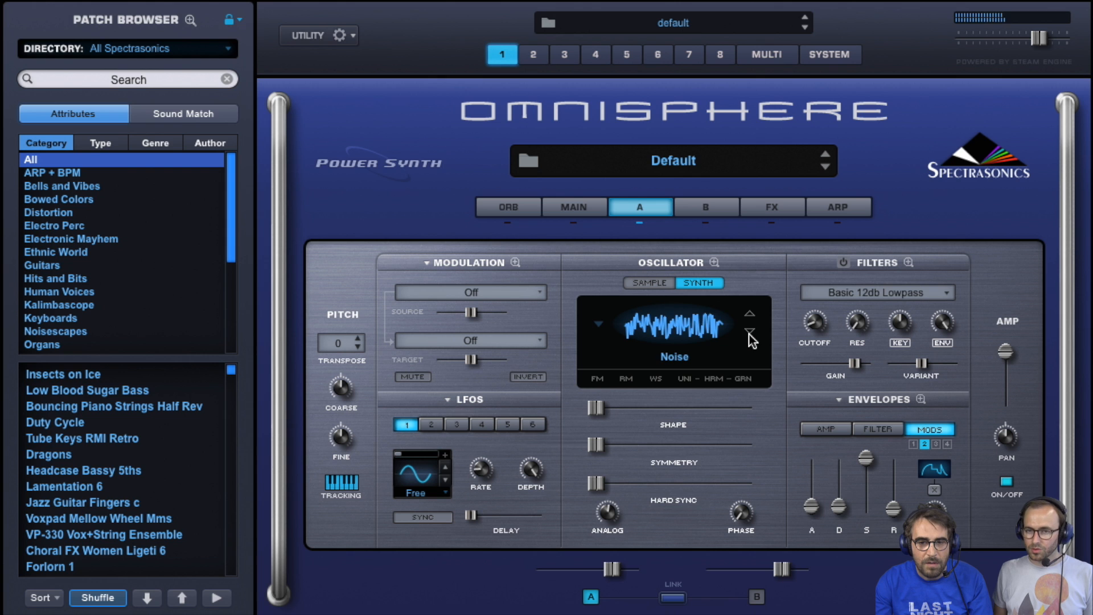
pyautogui.click(750, 315)
pyautogui.click(749, 316)
pyautogui.click(749, 315)
pyautogui.click(749, 316)
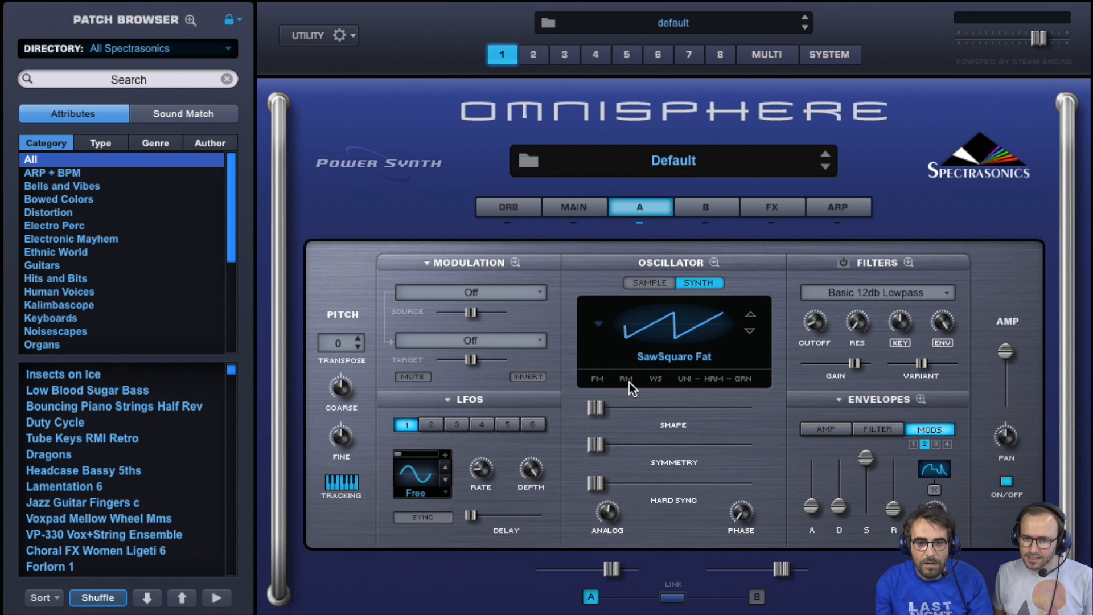
# Enable frequency modulation on the Layer A oscillator, raise its frequency, shape and symmetry controls, and set the depth to 0.720.
pyautogui.click(600, 379)
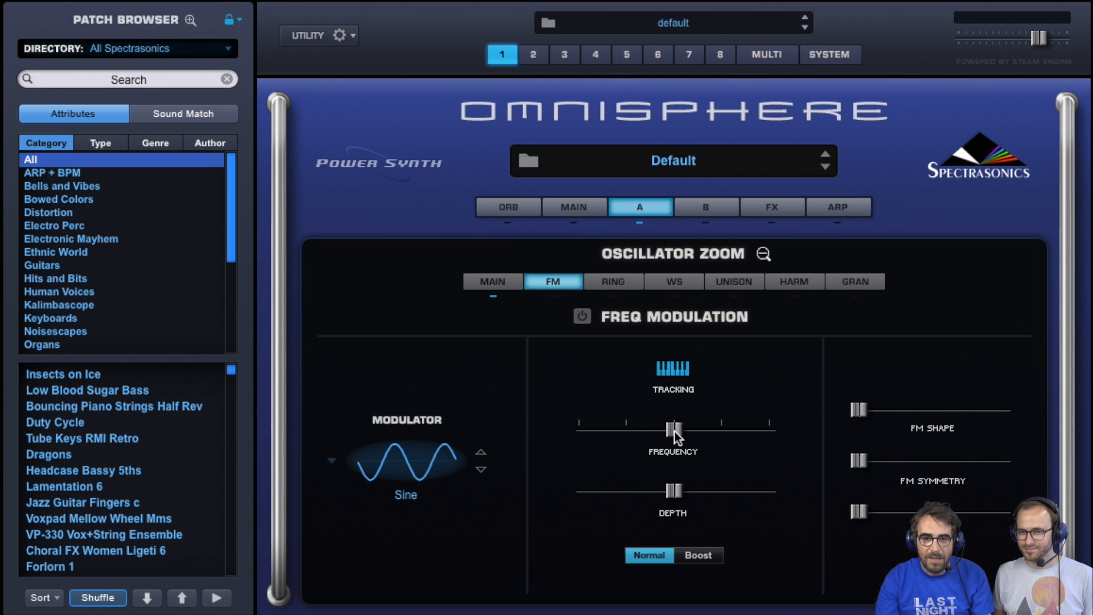
pyautogui.click(582, 317)
pyautogui.moveTo(677, 437); pyautogui.dragTo(695, 433)
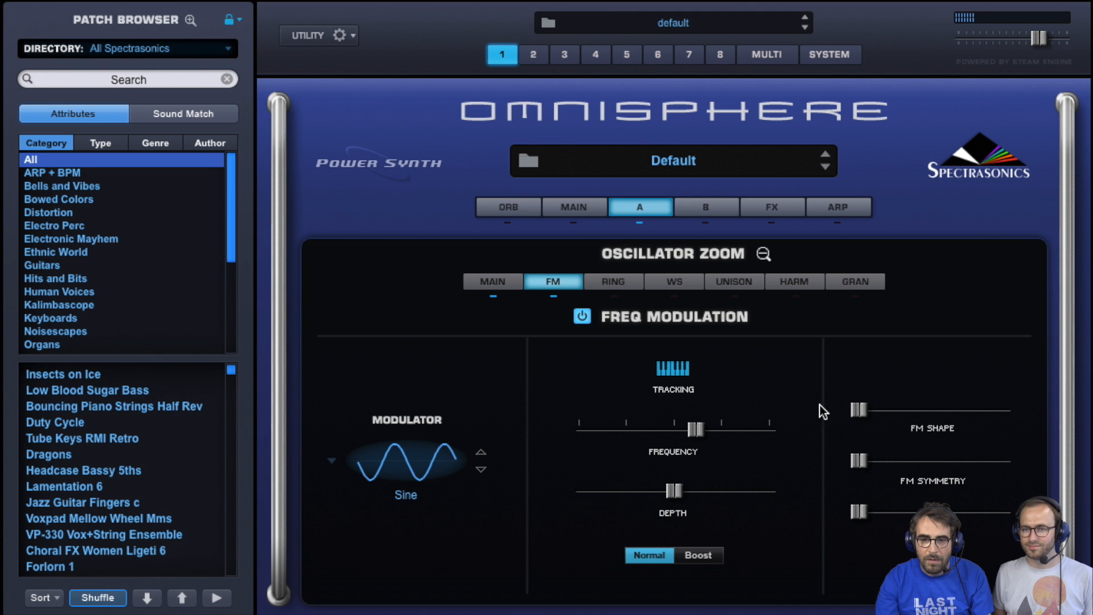
pyautogui.moveTo(857, 410); pyautogui.dragTo(903, 410)
pyautogui.moveTo(862, 460); pyautogui.dragTo(918, 460)
pyautogui.moveTo(866, 512); pyautogui.dragTo(929, 512)
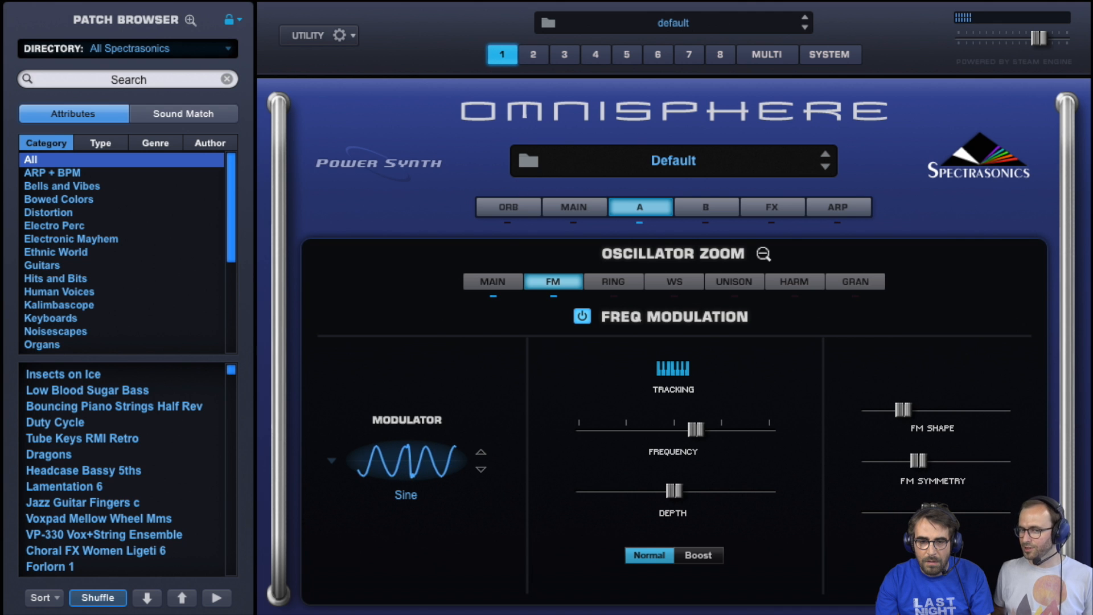
pyautogui.moveTo(676, 491); pyautogui.dragTo(719, 491)
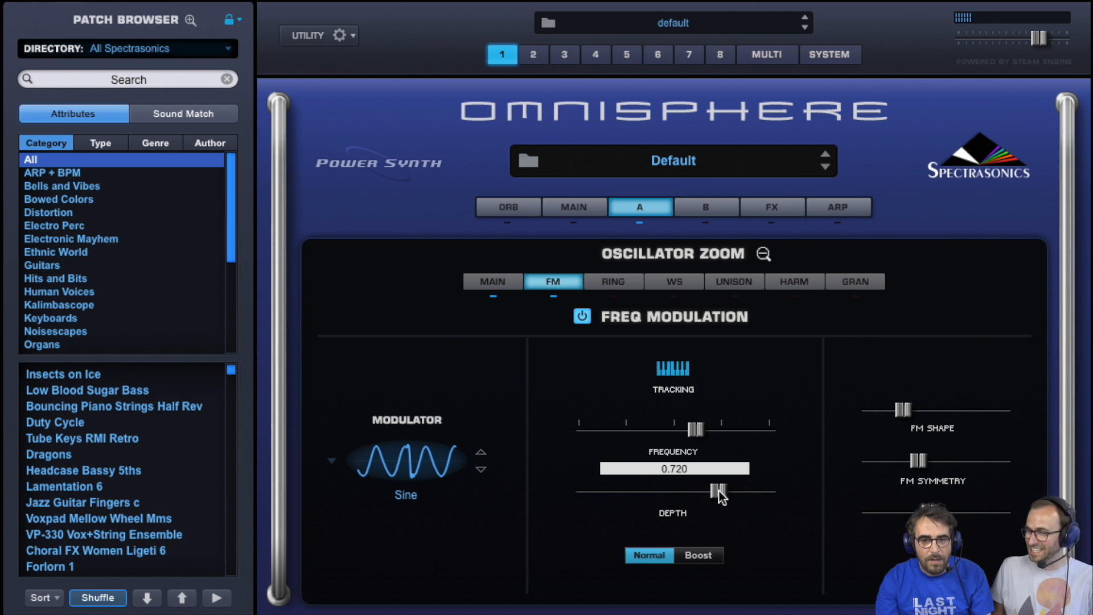
# Enable ring modulation on the Layer A oscillator, raise its frequency and bring it back close to the middle.
pyautogui.click(618, 285)
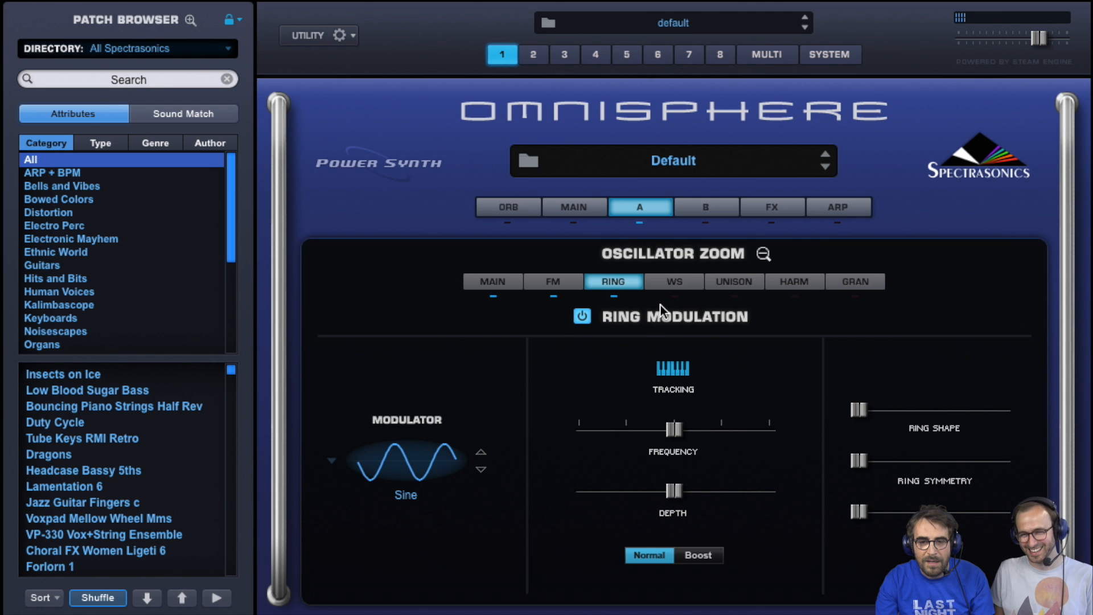
pyautogui.moveTo(677, 432); pyautogui.dragTo(702, 435)
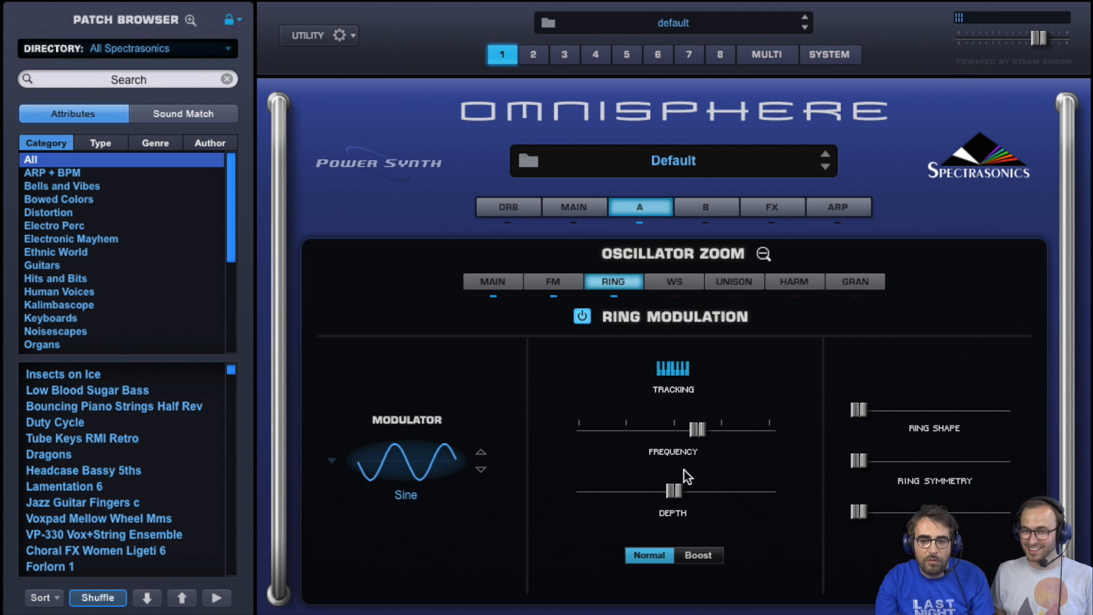
pyautogui.click(693, 428)
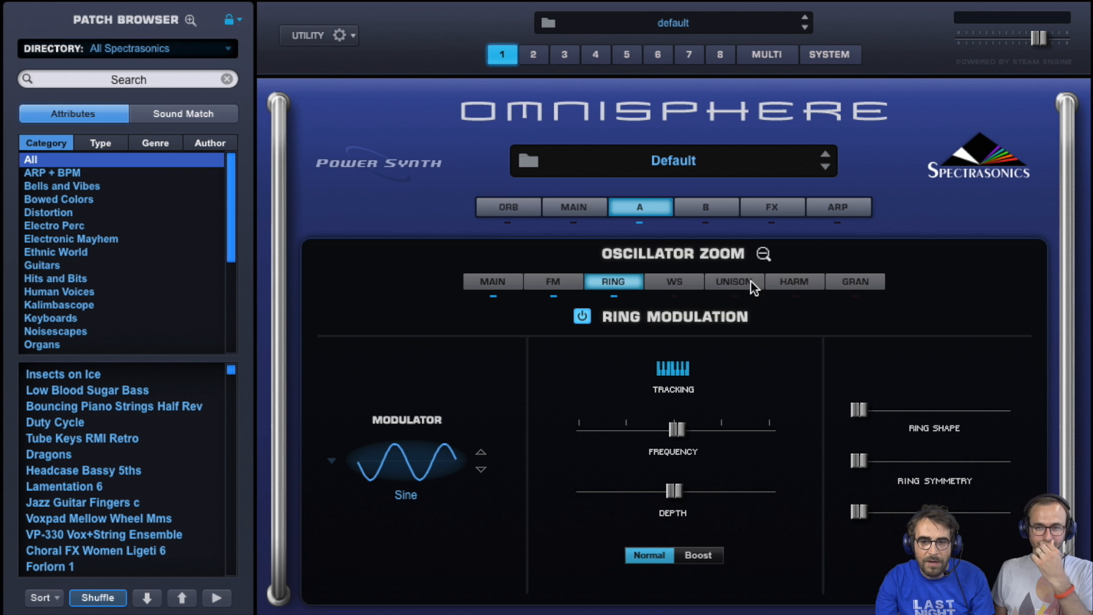
# Enable unison on the Layer A oscillator, raising its depth to just past the middle and its detune to nearly the middle.
pyautogui.click(810, 283)
pyautogui.click(861, 282)
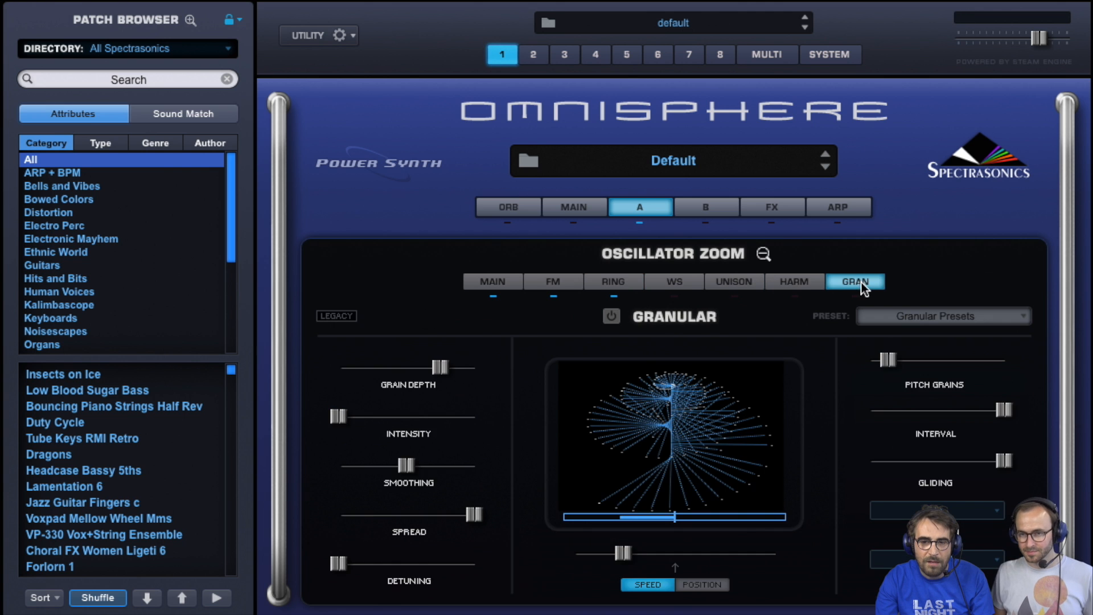
pyautogui.click(753, 282)
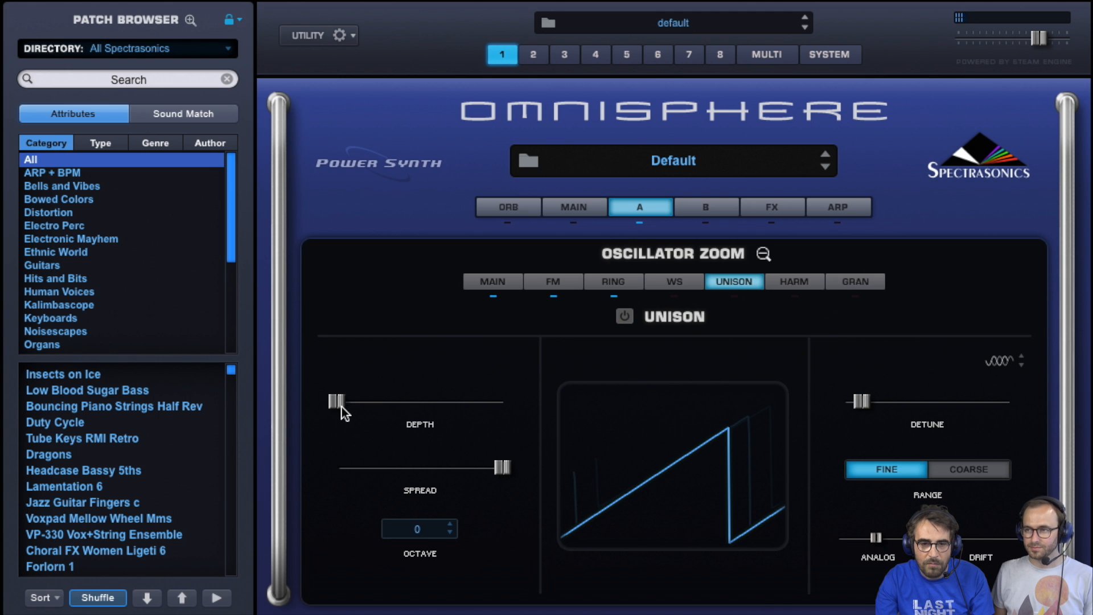
pyautogui.moveTo(342, 411); pyautogui.dragTo(365, 409)
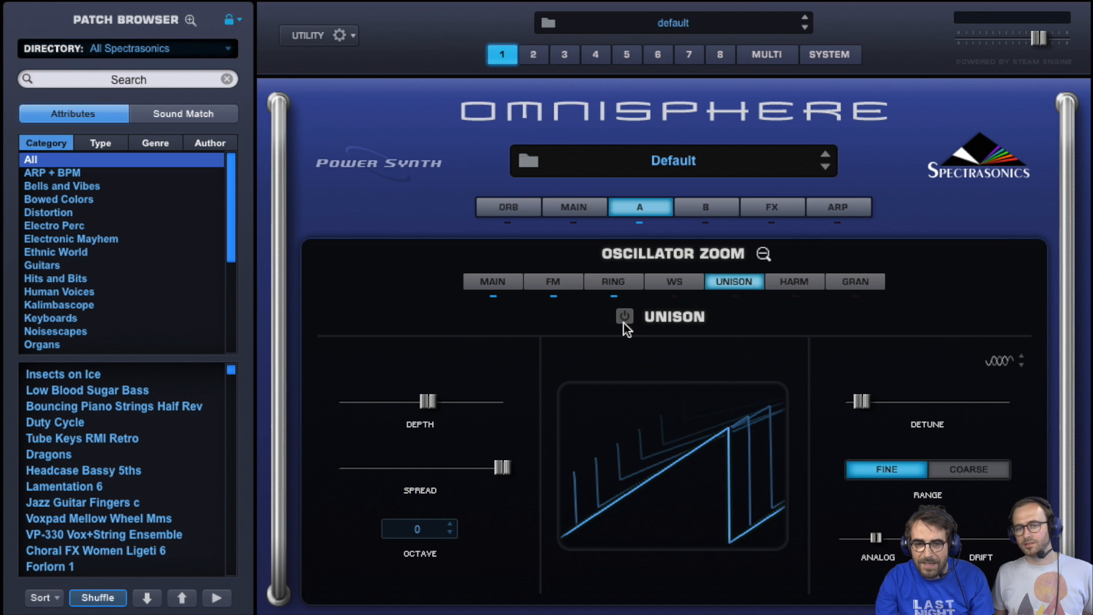
pyautogui.moveTo(428, 404)
pyautogui.mouseDown()
pyautogui.moveTo(420, 406)
pyautogui.moveTo(430, 406)
pyautogui.mouseUp()
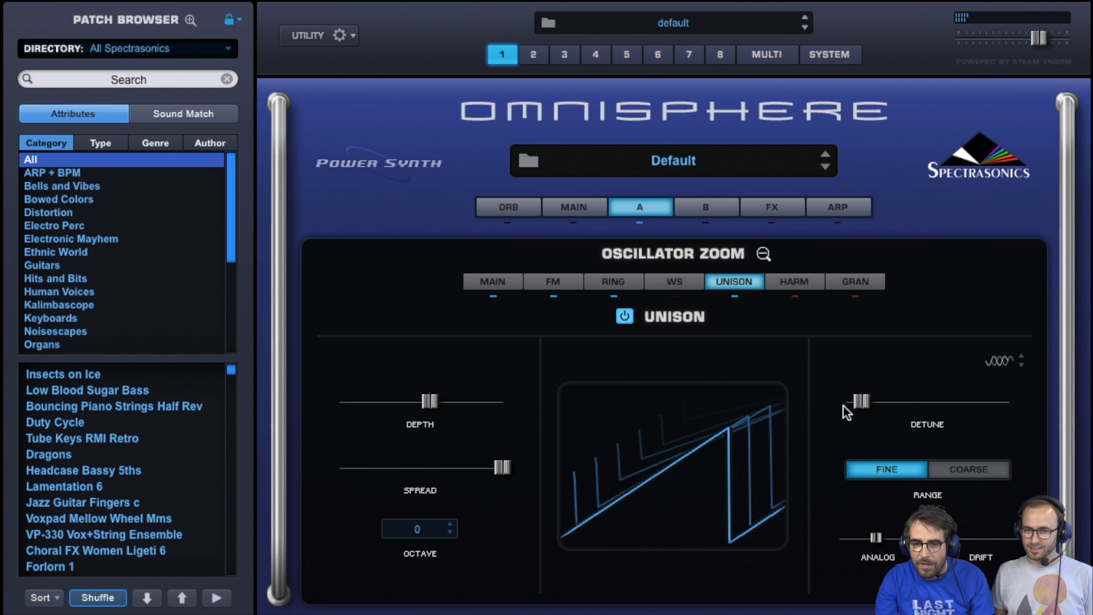
pyautogui.moveTo(859, 400); pyautogui.dragTo(920, 405)
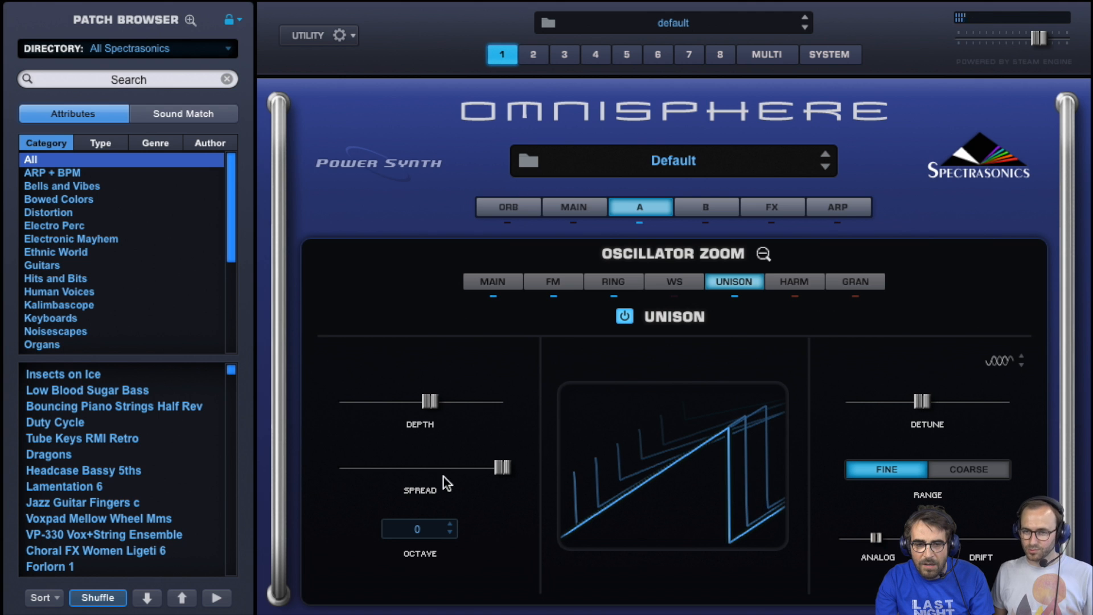
# Enable Harmonia on the Layer A oscillator and turn on its voices 3 and 4.
pyautogui.click(803, 280)
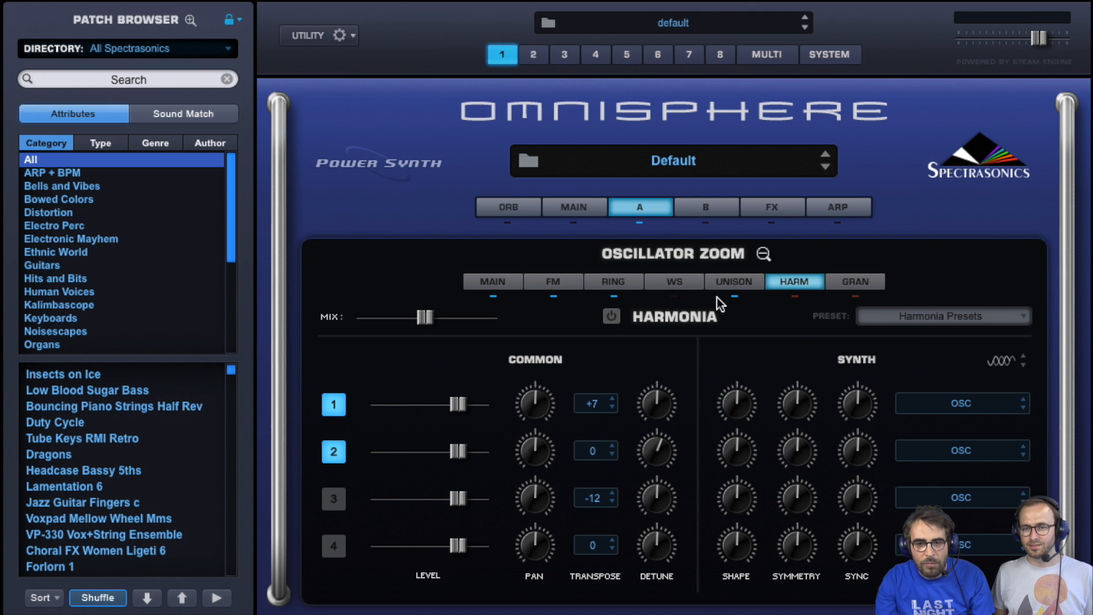
pyautogui.click(614, 317)
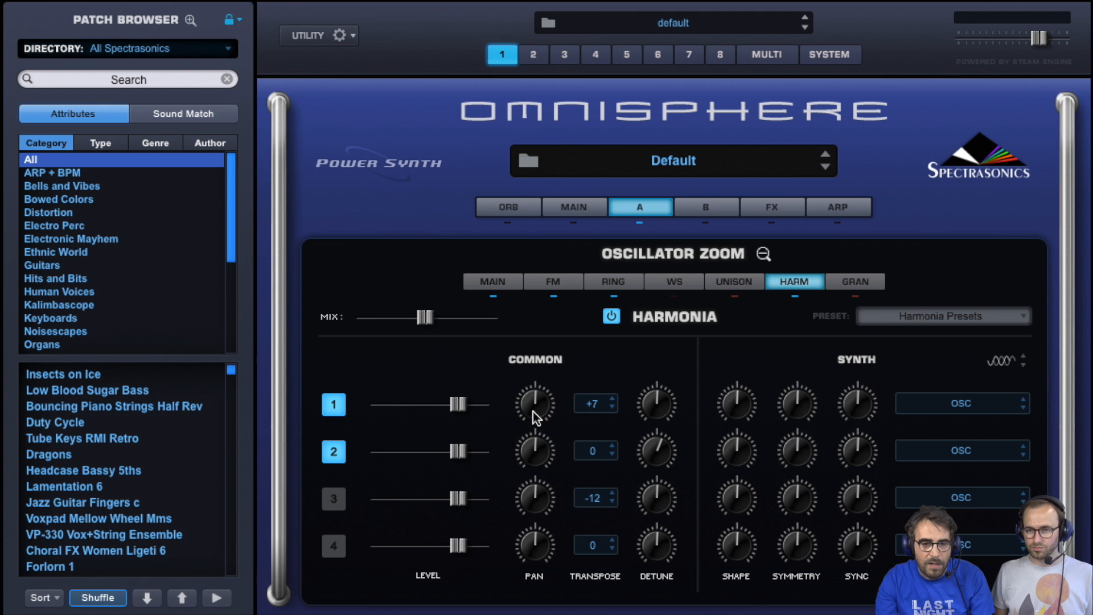
pyautogui.click(334, 498)
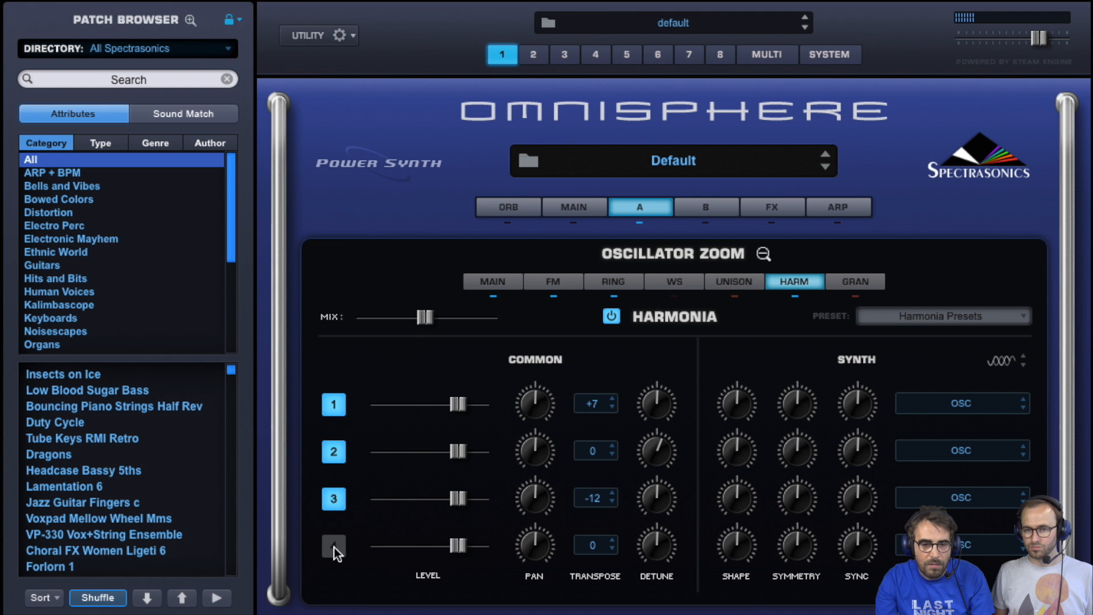
pyautogui.click(335, 548)
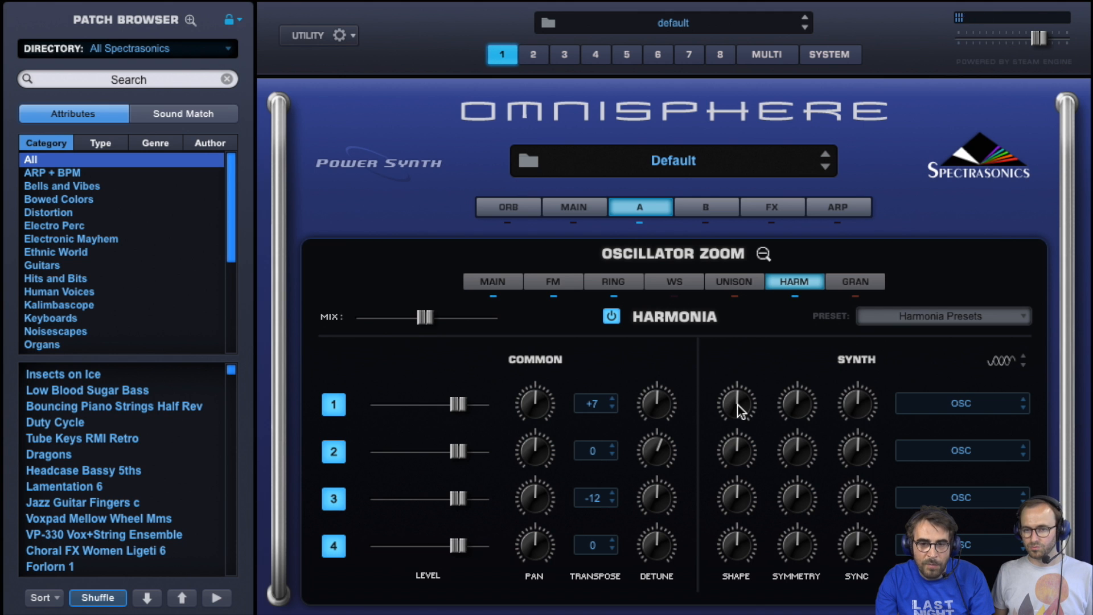
# Vary the shape and sync of the four Harmonia voices, lowering shape on voice 2 and sync on voices 2 and 4 and raising the others.
pyautogui.moveTo(735, 402)
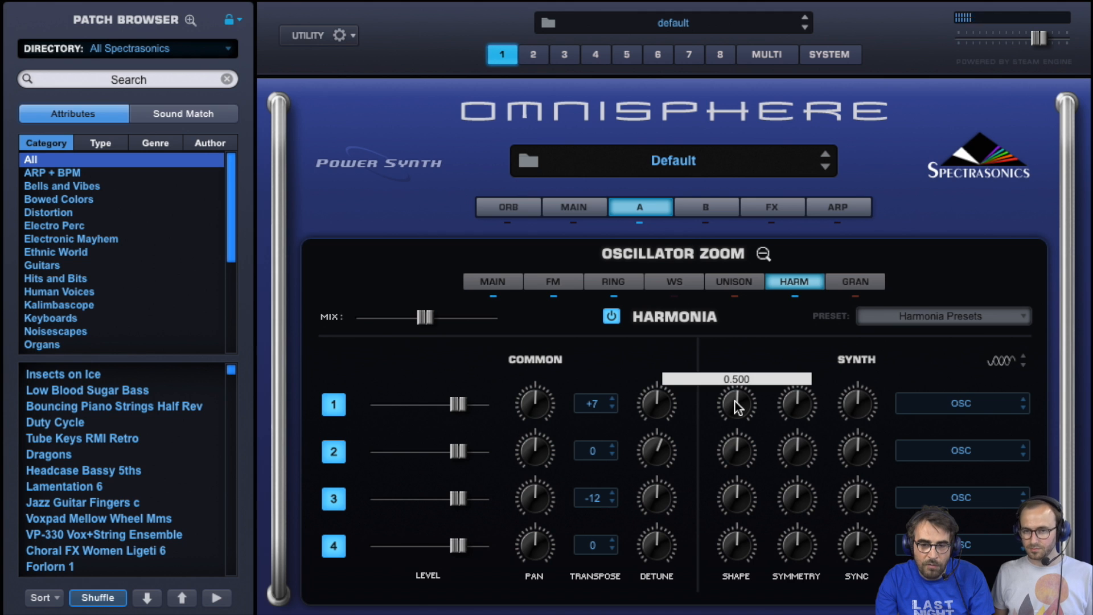
pyautogui.moveTo(736, 392); pyautogui.dragTo(735, 388)
pyautogui.moveTo(742, 448); pyautogui.dragTo(731, 479)
pyautogui.moveTo(727, 557); pyautogui.dragTo(727, 548)
pyautogui.moveTo(862, 397); pyautogui.dragTo(860, 386)
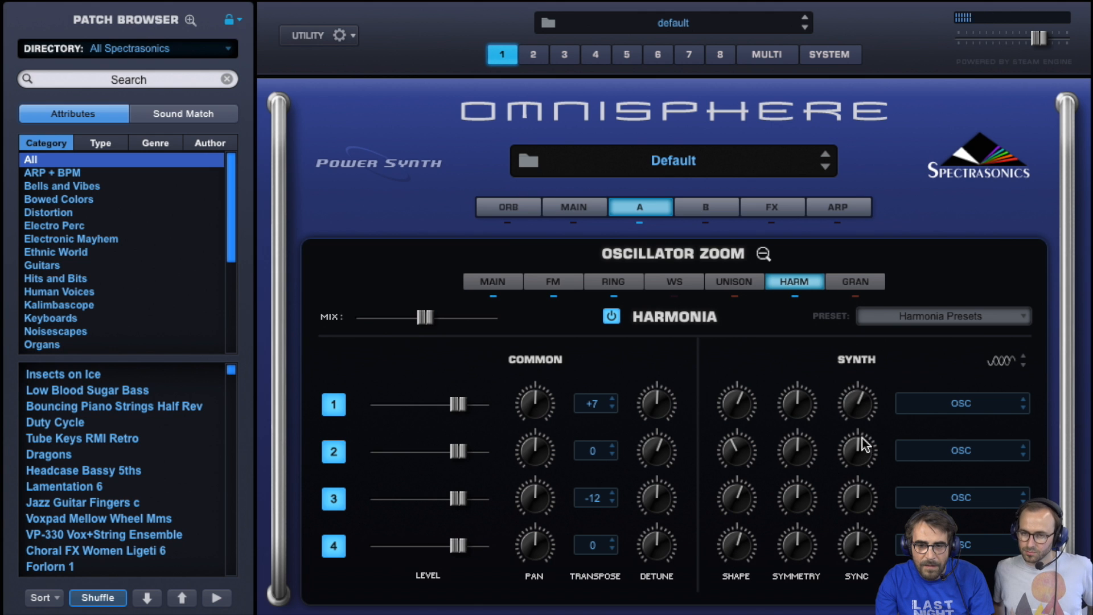
pyautogui.moveTo(858, 462); pyautogui.dragTo(861, 478)
pyautogui.moveTo(859, 538); pyautogui.dragTo(857, 567)
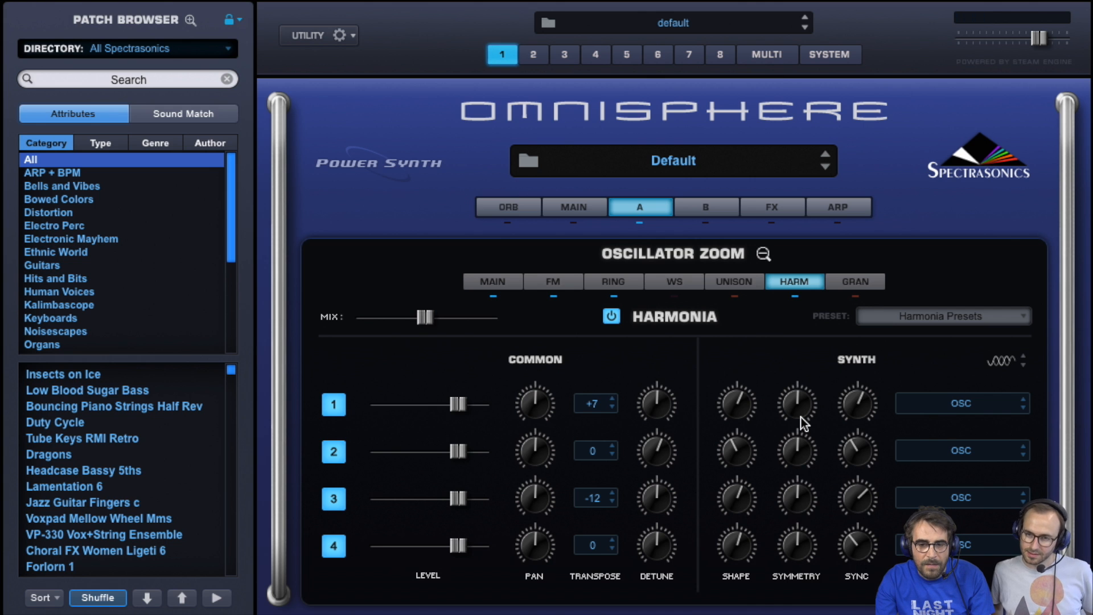
# Enable granular synthesis on the Layer A oscillator and raise its grain depth, intensity, smoothing and pitch grains.
pyautogui.click(860, 282)
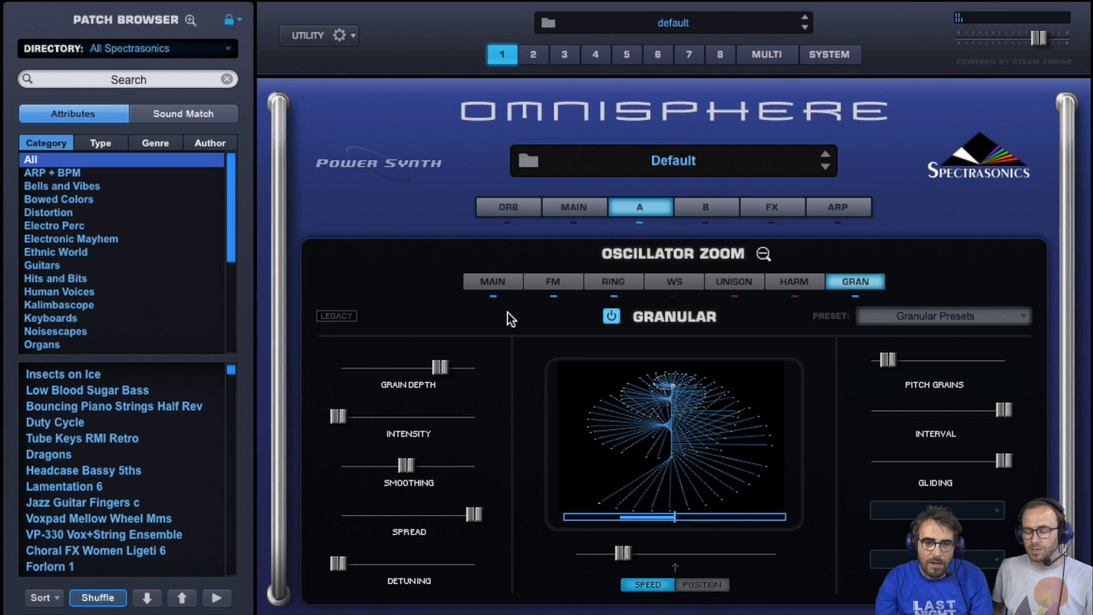
pyautogui.moveTo(441, 367); pyautogui.dragTo(459, 370)
pyautogui.moveTo(344, 414); pyautogui.dragTo(405, 419)
pyautogui.moveTo(412, 462); pyautogui.dragTo(457, 467)
pyautogui.moveTo(886, 361); pyautogui.dragTo(931, 369)
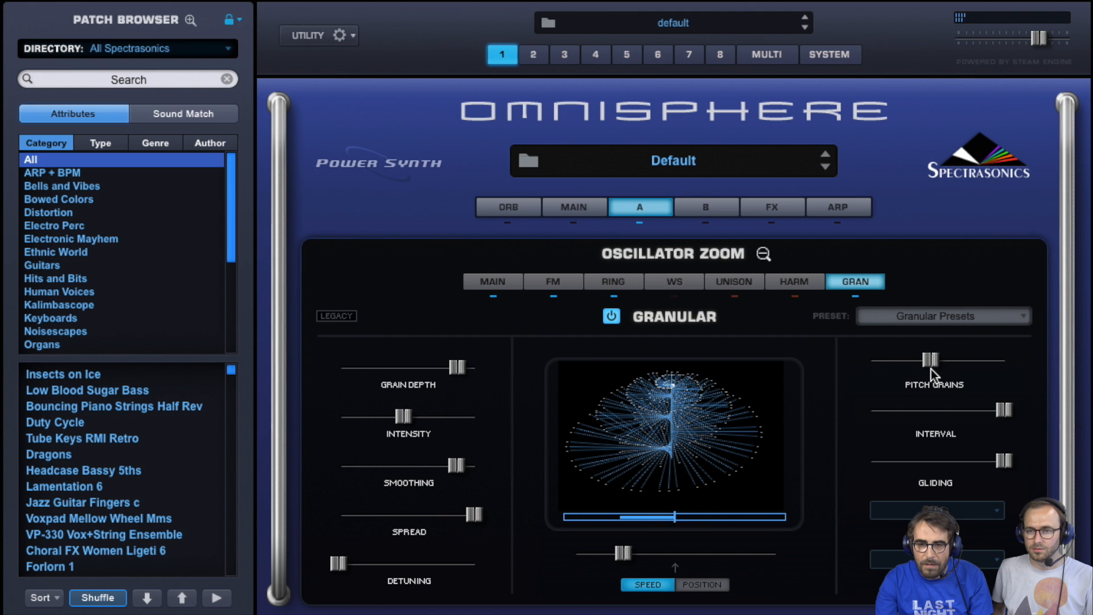
# Set the granular interval to 6 semis, raise the pitch grains further, and lower the gliding, smoothing and spread.
pyautogui.moveTo(1002, 415); pyautogui.dragTo(919, 407)
pyautogui.moveTo(999, 469); pyautogui.dragTo(961, 462)
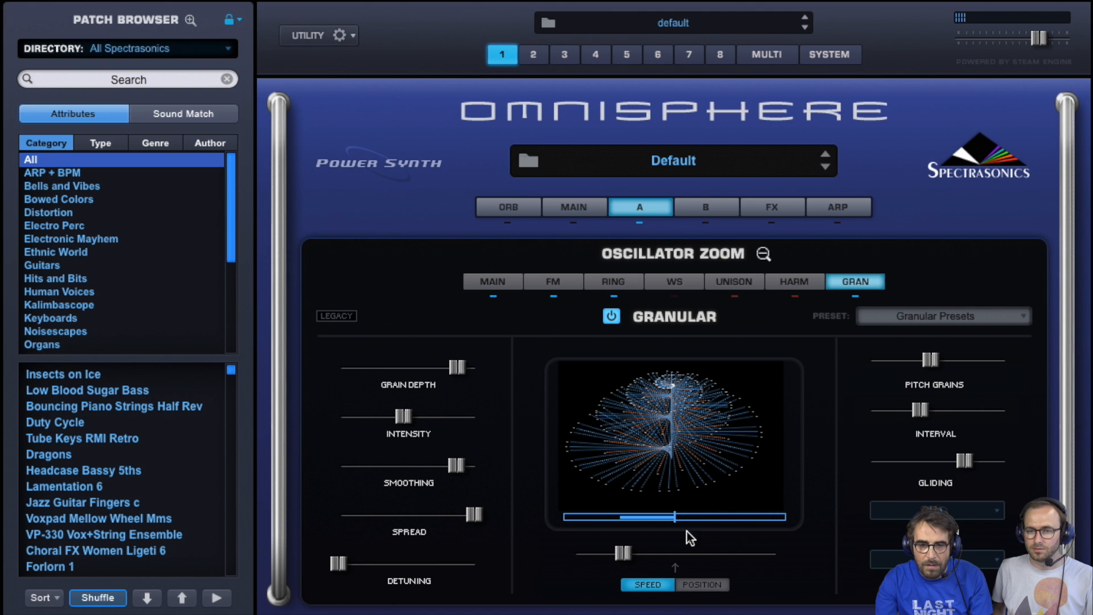
pyautogui.moveTo(918, 407); pyautogui.dragTo(935, 411)
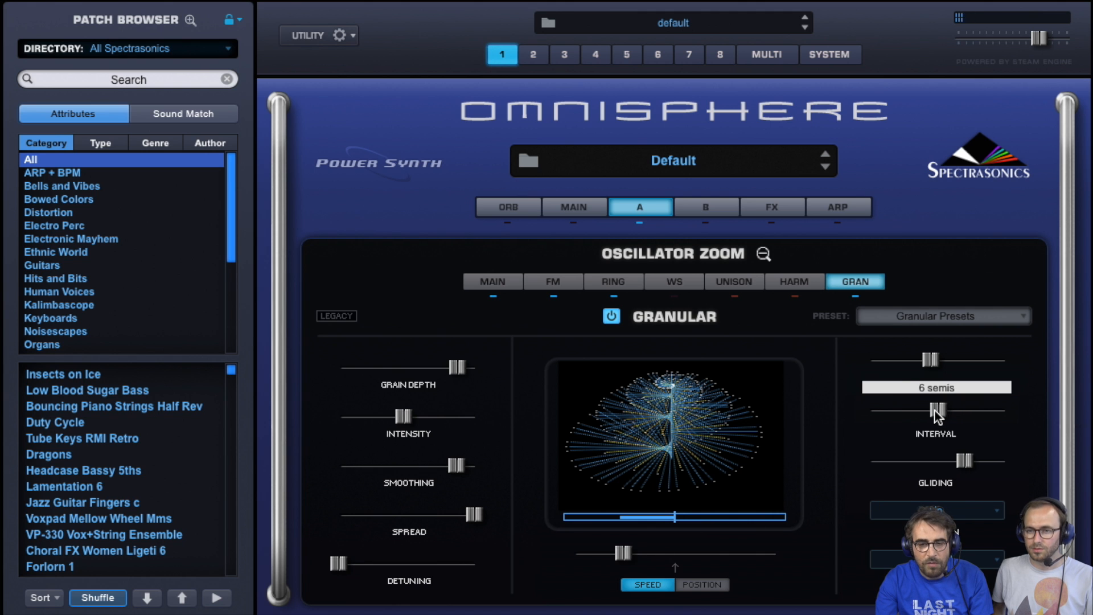
pyautogui.moveTo(930, 364); pyautogui.dragTo(950, 367)
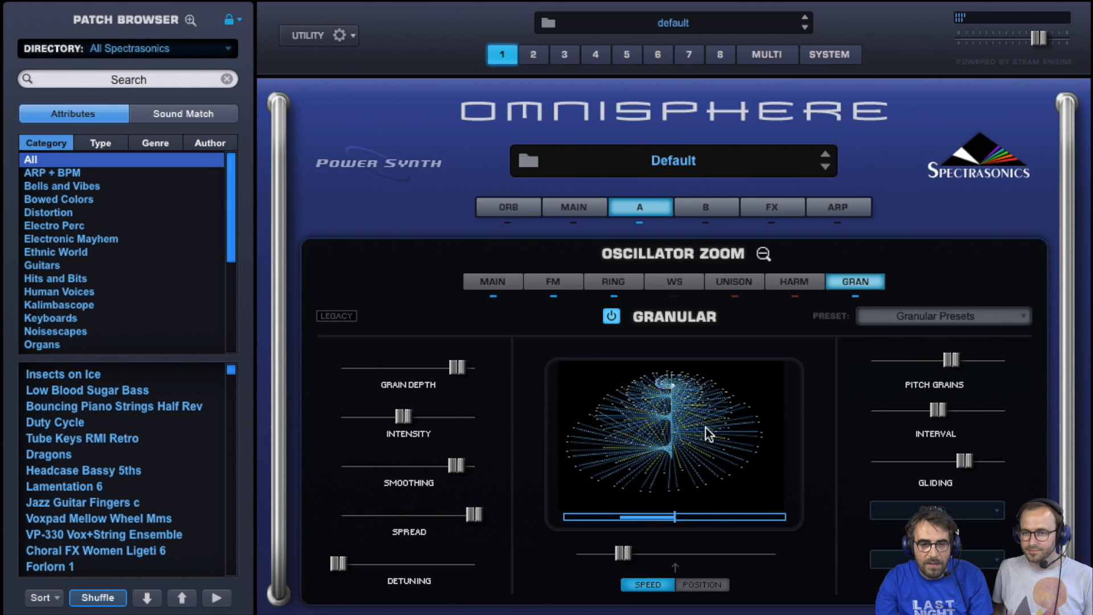
pyautogui.moveTo(453, 465); pyautogui.dragTo(435, 462)
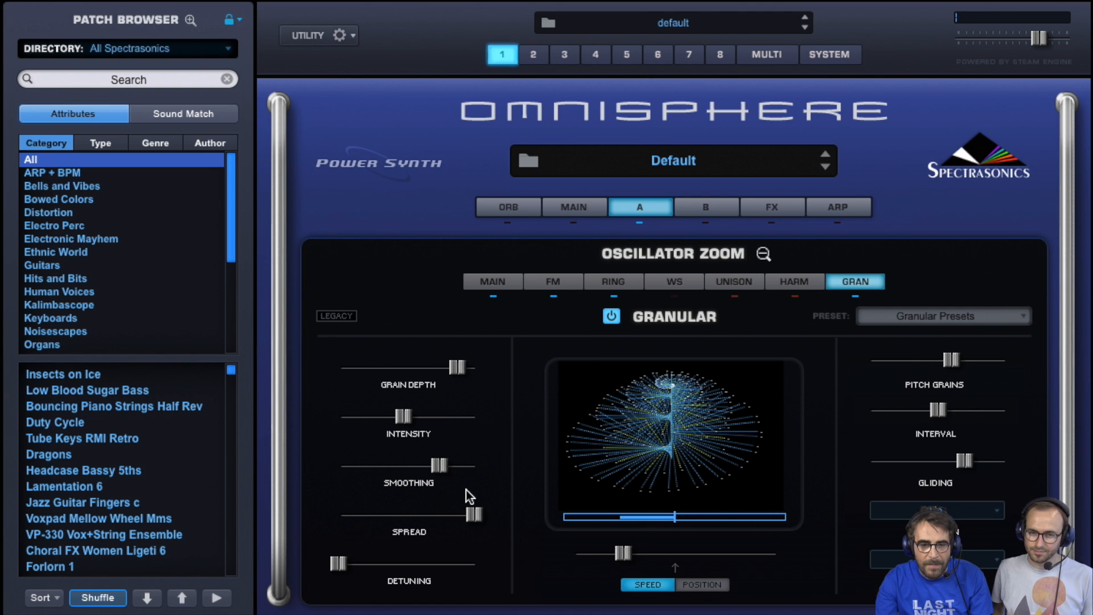
pyautogui.moveTo(471, 520); pyautogui.dragTo(438, 521)
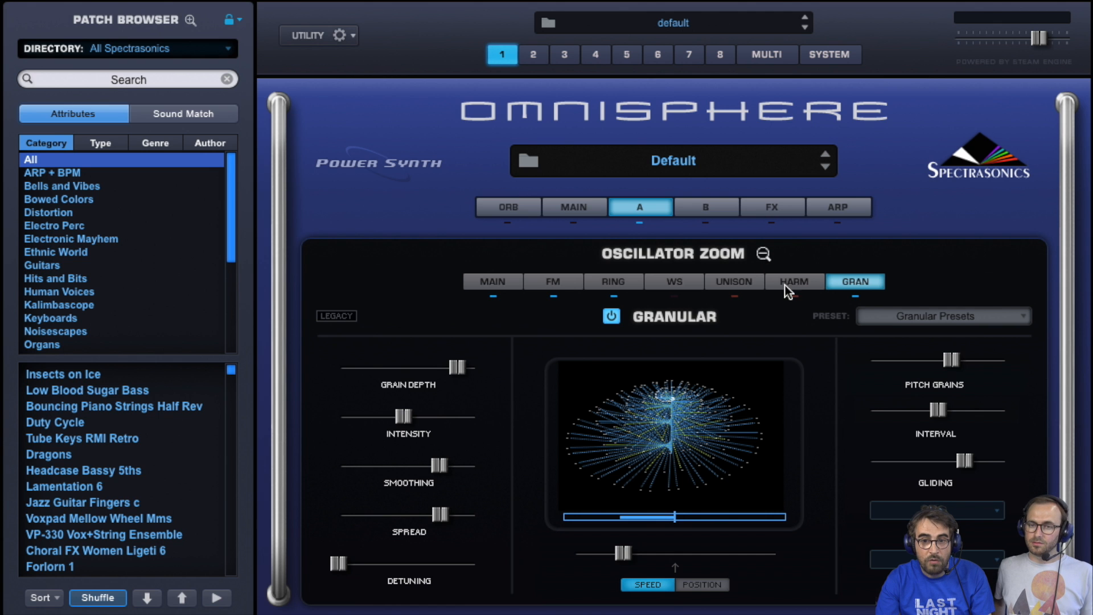
# Leave the oscillator zoom, then route LFO1 to the Layer A filter cutoff with a moderate positive modulation depth.
pyautogui.click(764, 255)
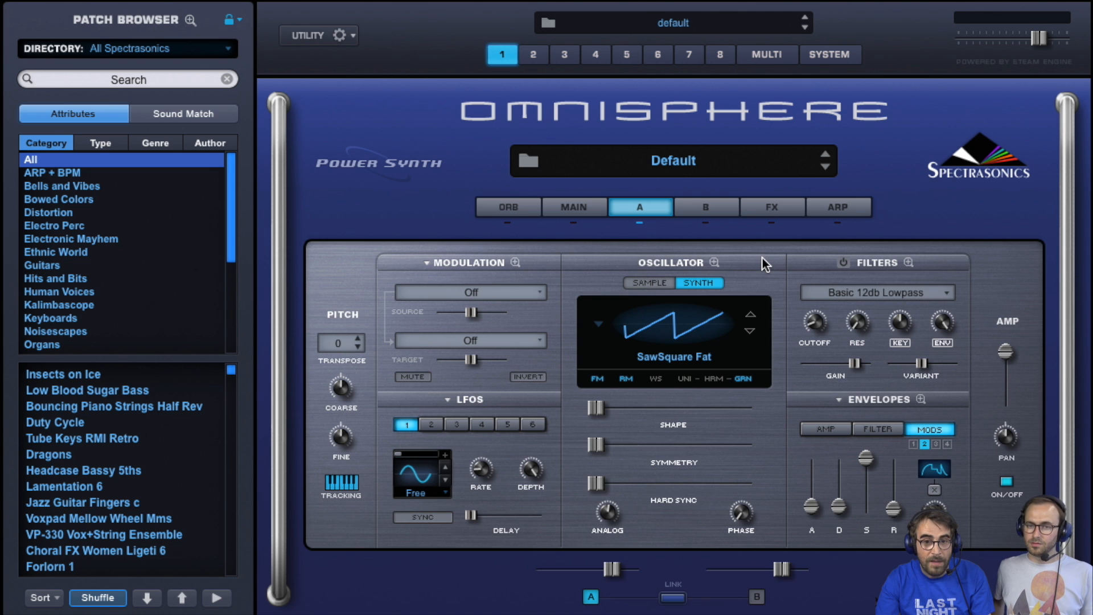
pyautogui.click(523, 282)
pyautogui.click(493, 307)
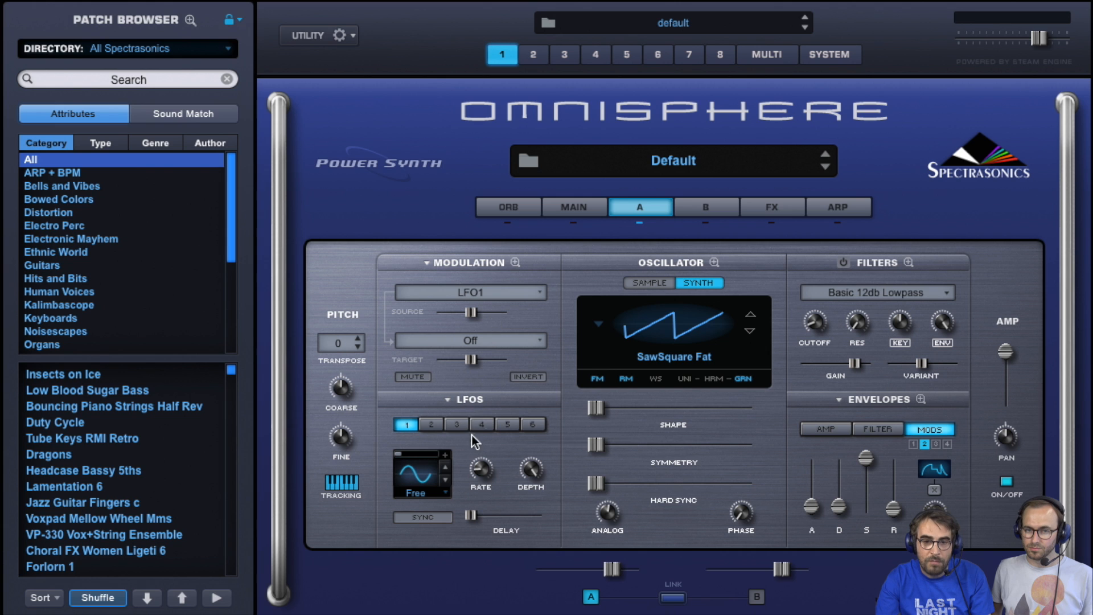
pyautogui.click(407, 426)
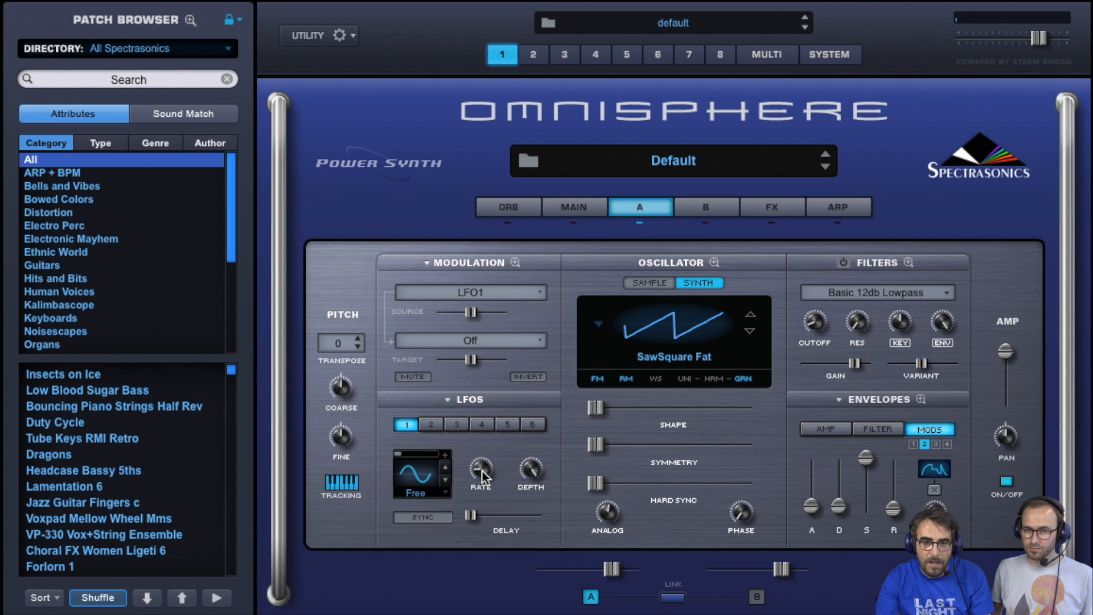
pyautogui.click(508, 344)
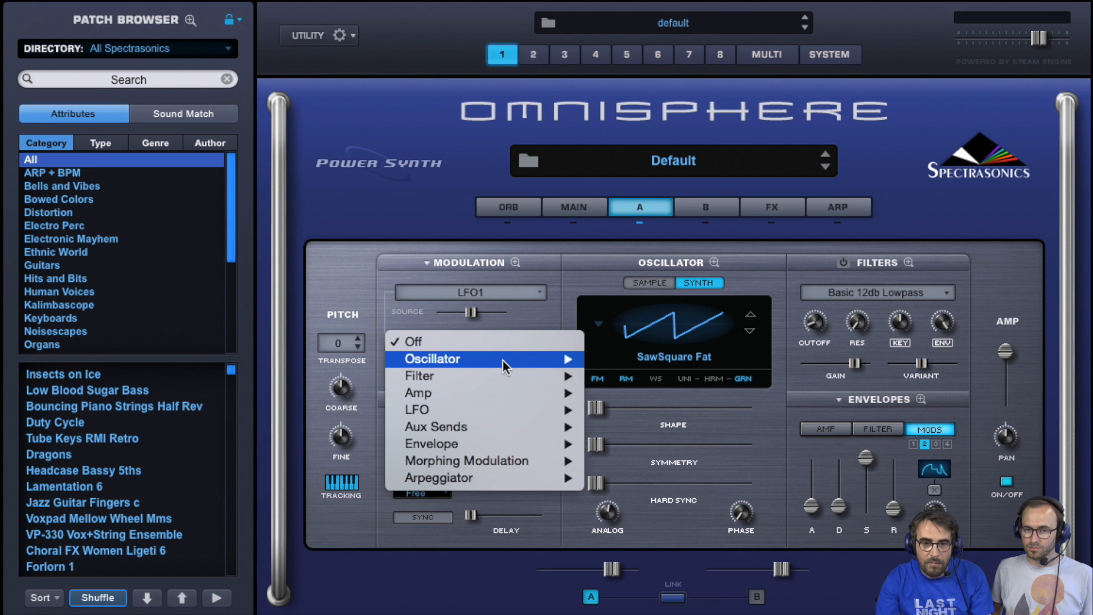
pyautogui.moveTo(502, 376)
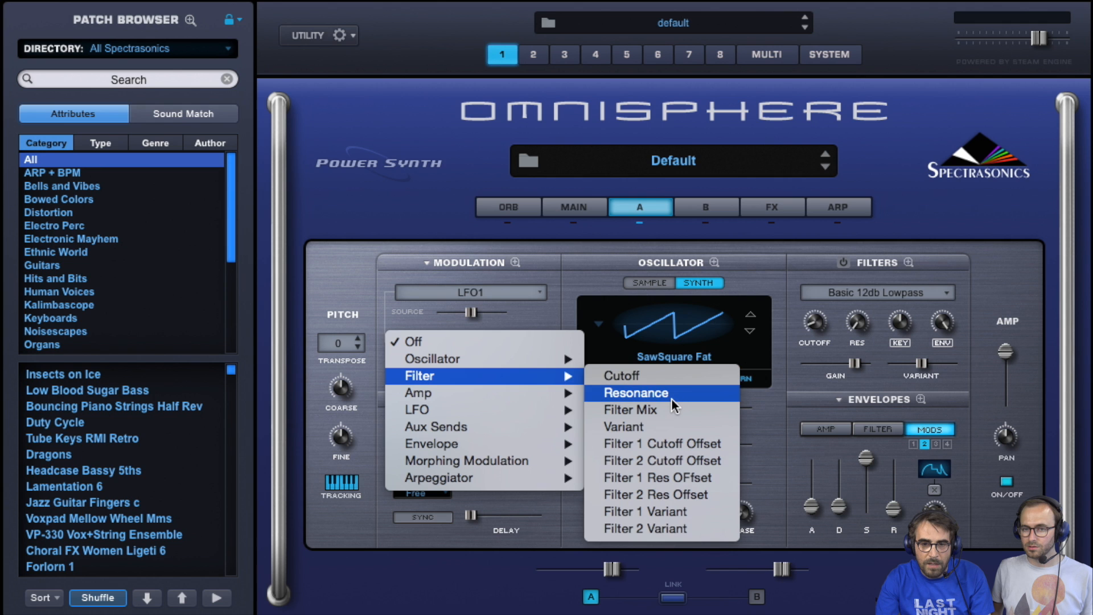
pyautogui.click(668, 376)
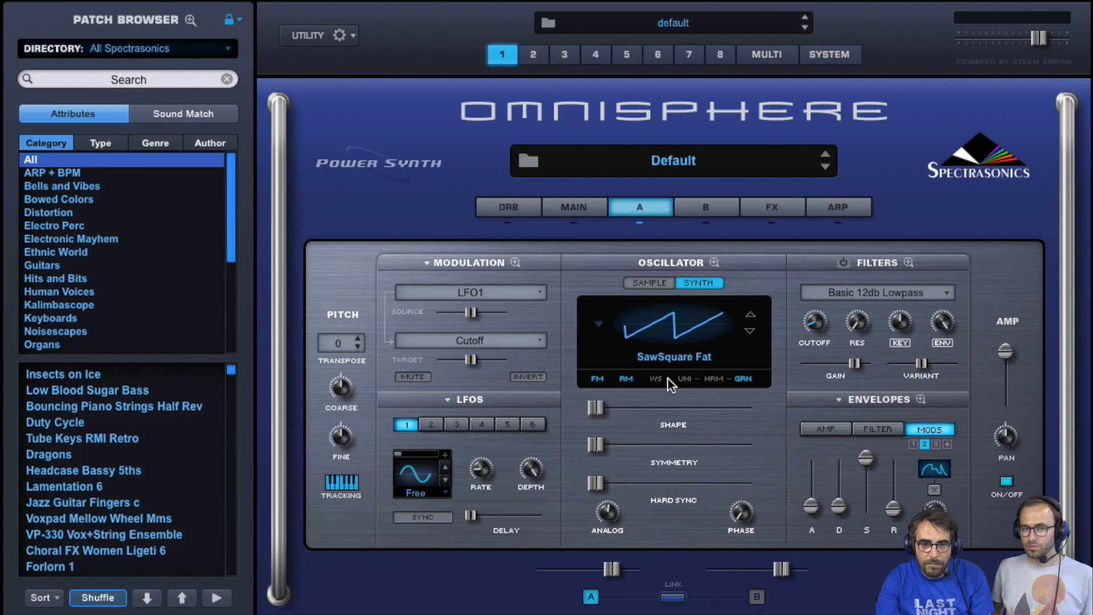
pyautogui.moveTo(444, 360); pyautogui.dragTo(485, 360)
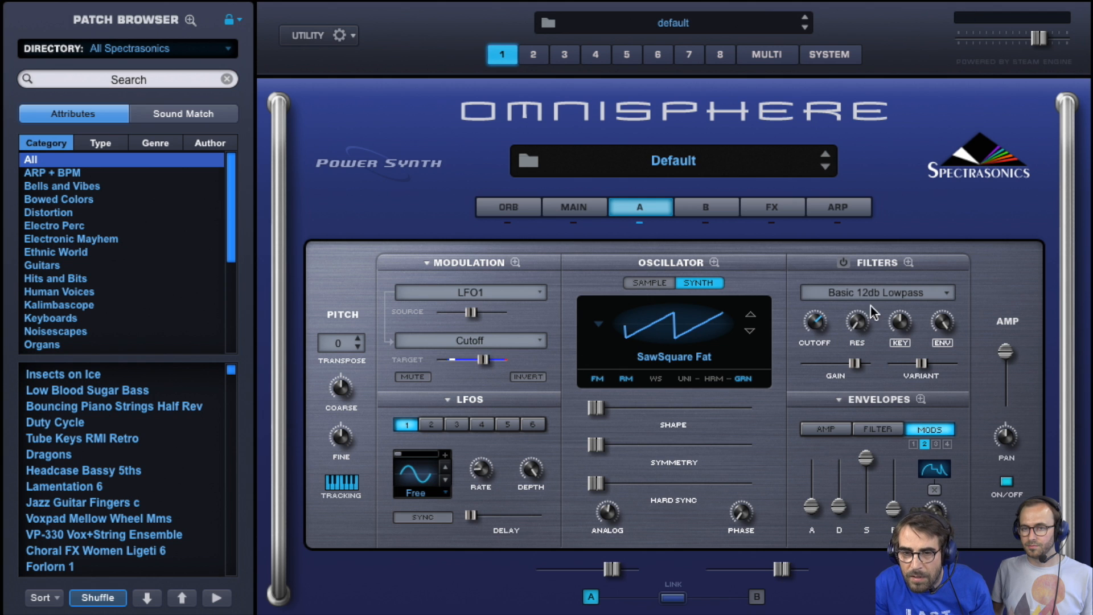
# Turn on the Layer A filter, raise its resonance slightly, and enable sync for LFO 1.
pyautogui.click(844, 262)
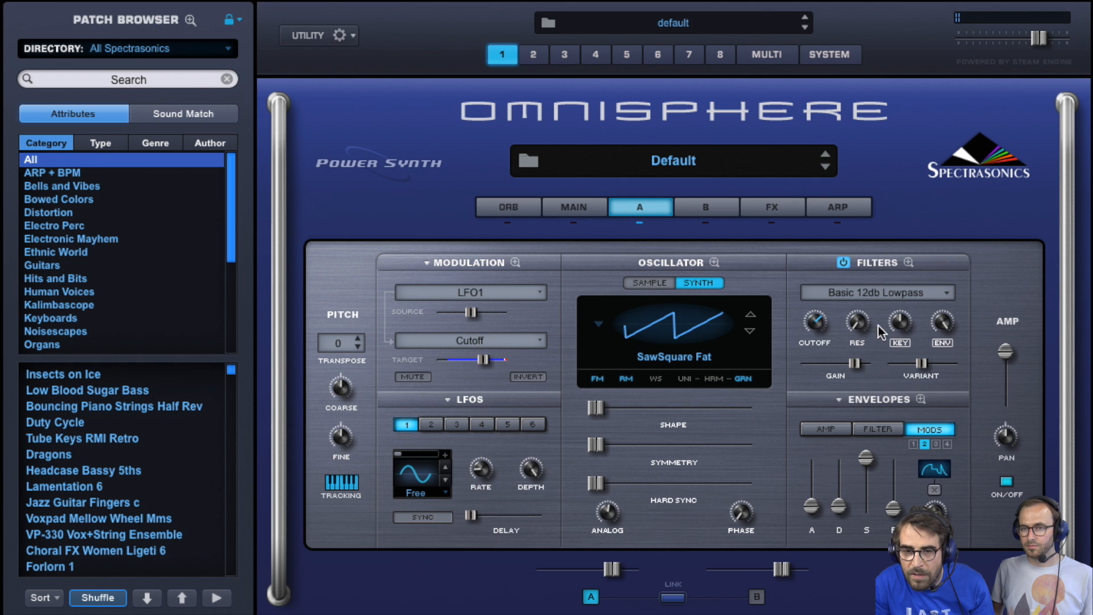
pyautogui.moveTo(858, 324); pyautogui.dragTo(854, 288)
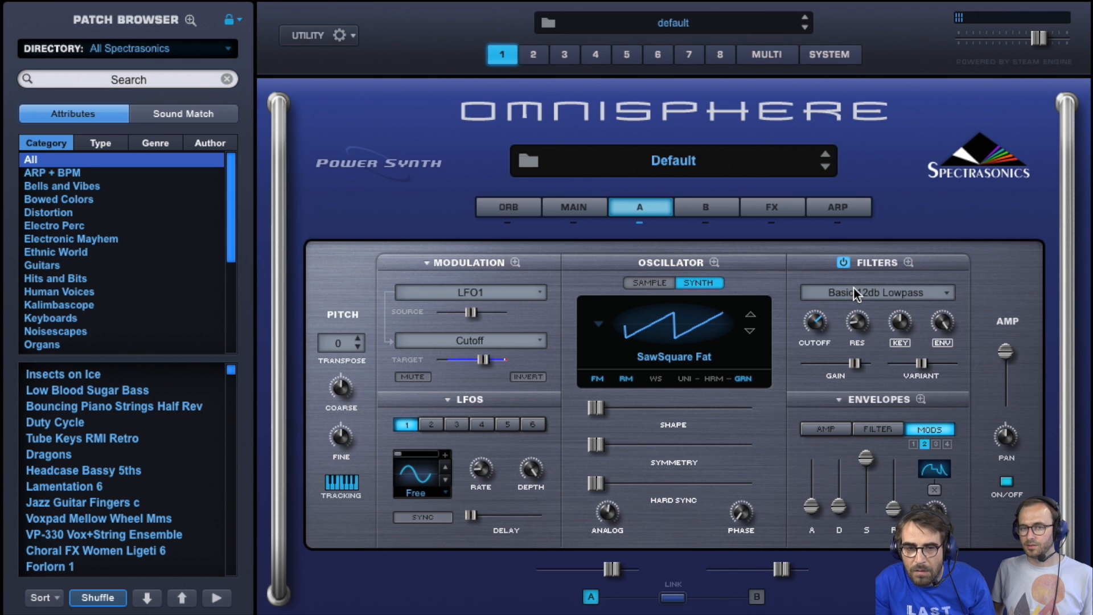
pyautogui.moveTo(476, 470)
pyautogui.mouseDown()
pyautogui.moveTo(471, 452)
pyautogui.moveTo(481, 469)
pyautogui.mouseUp()
pyautogui.rightClick(479, 443)
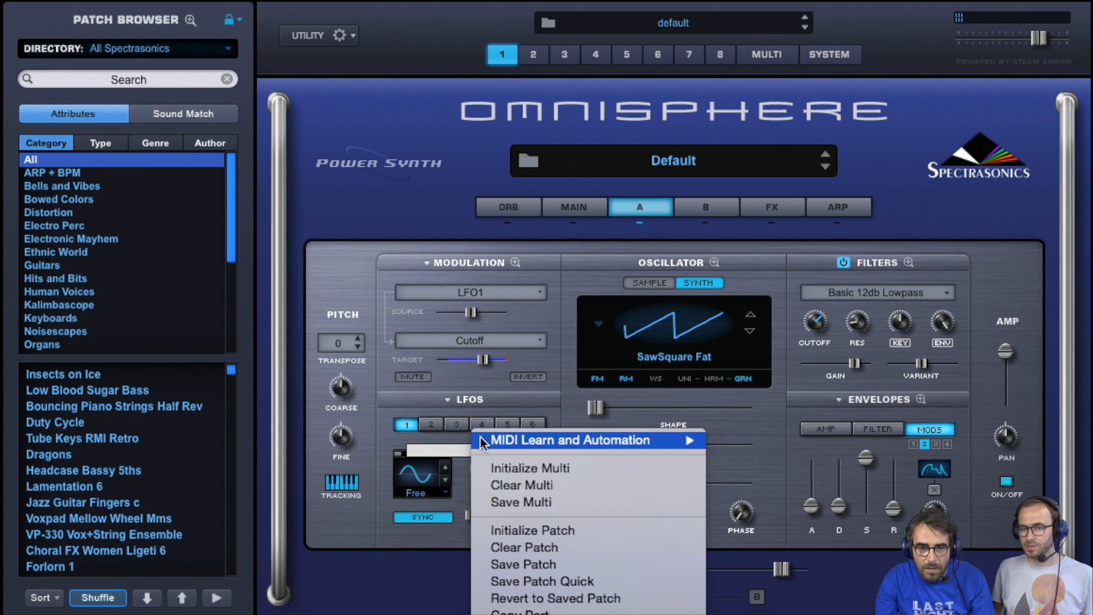
pyautogui.click(476, 473)
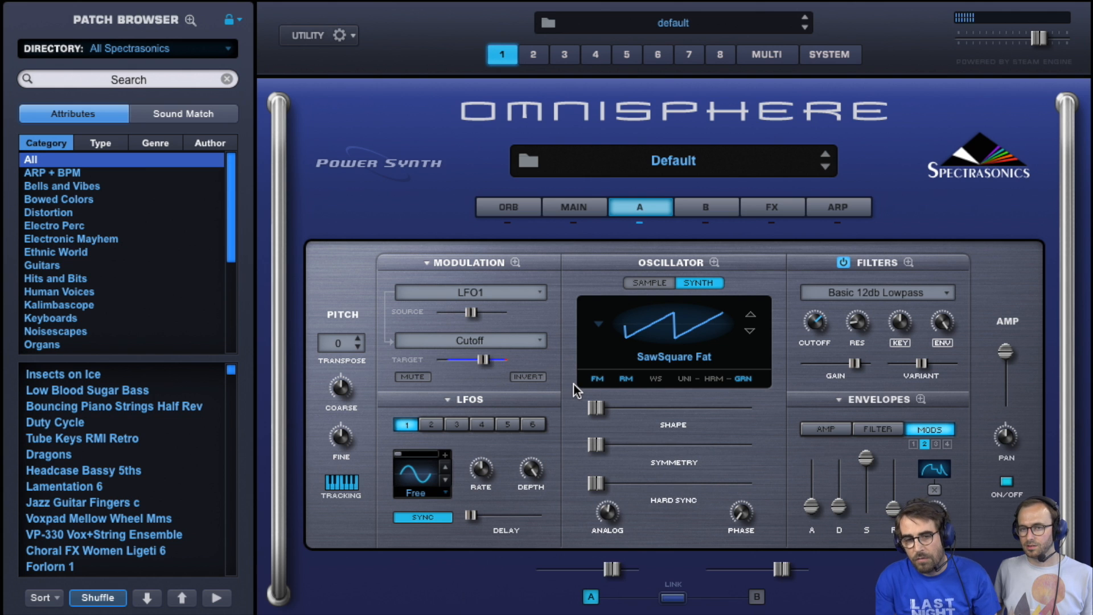
pyautogui.moveTo(484, 474)
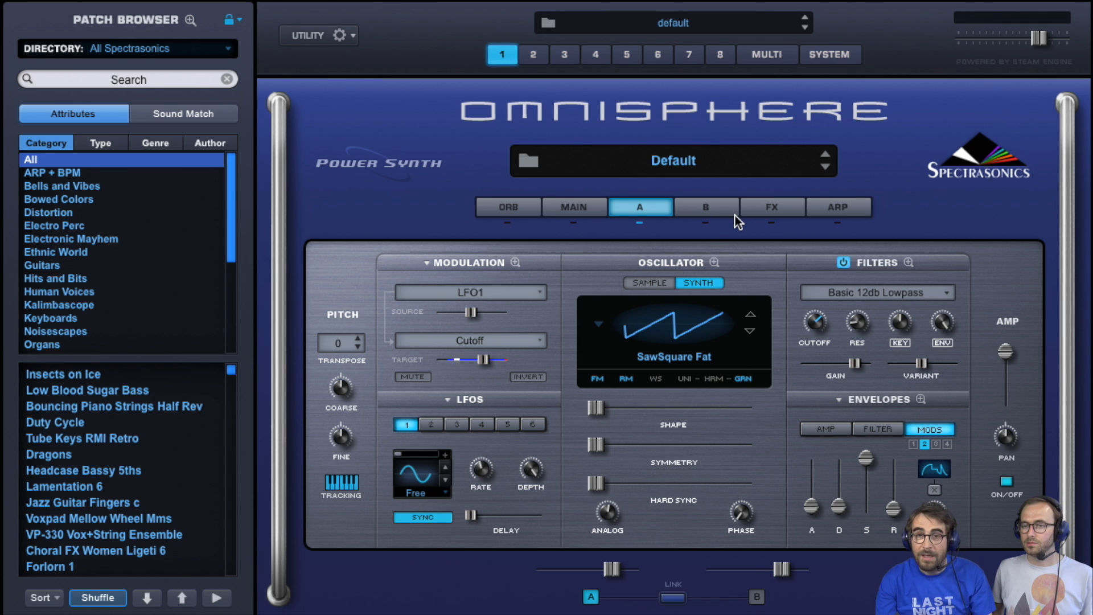
# Show Layer B with its oscillator in Sample mode and open the Soundsource browser's User Audio import area.
pyautogui.click(720, 209)
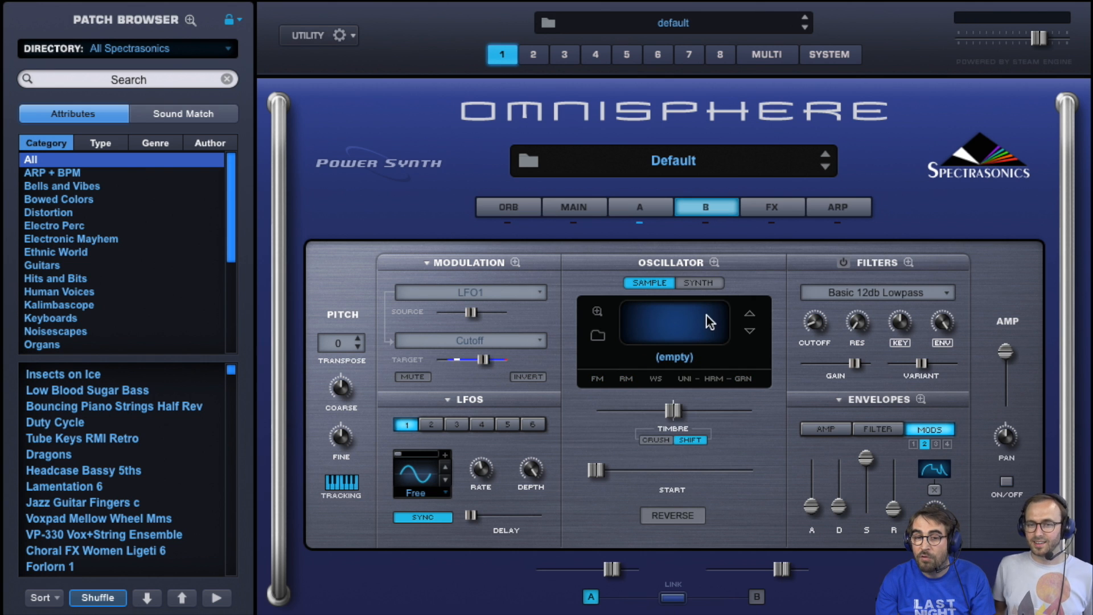
pyautogui.click(708, 281)
pyautogui.click(656, 289)
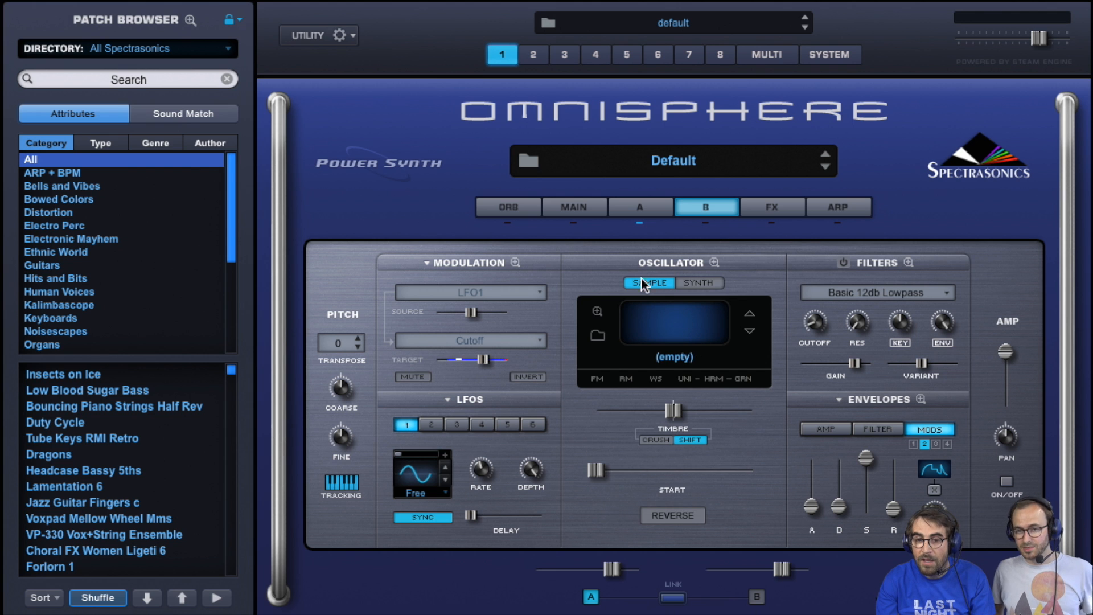
pyautogui.click(596, 336)
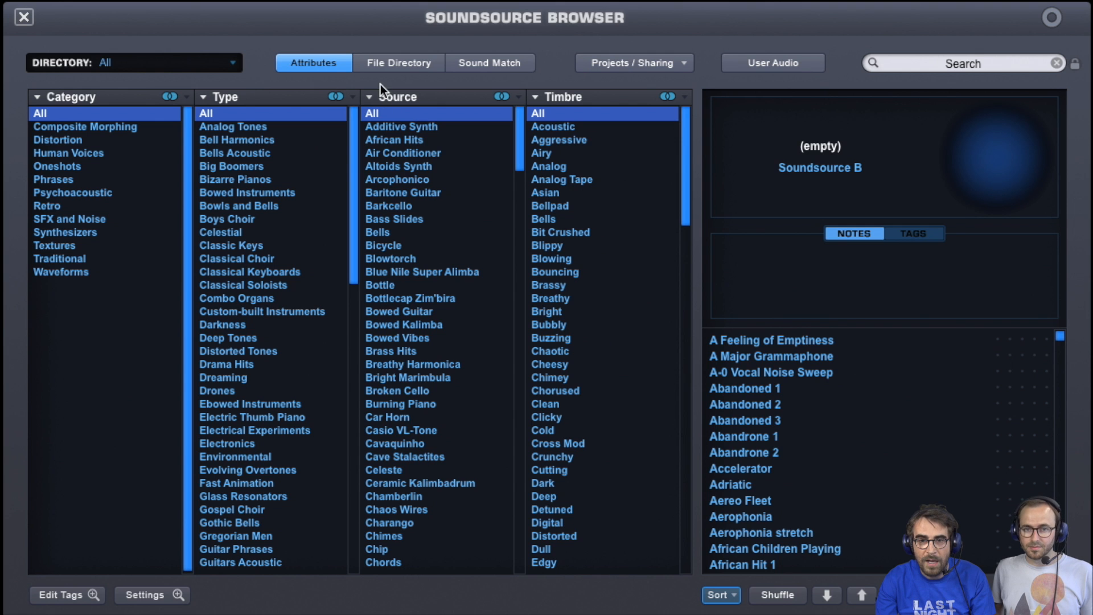
pyautogui.click(756, 68)
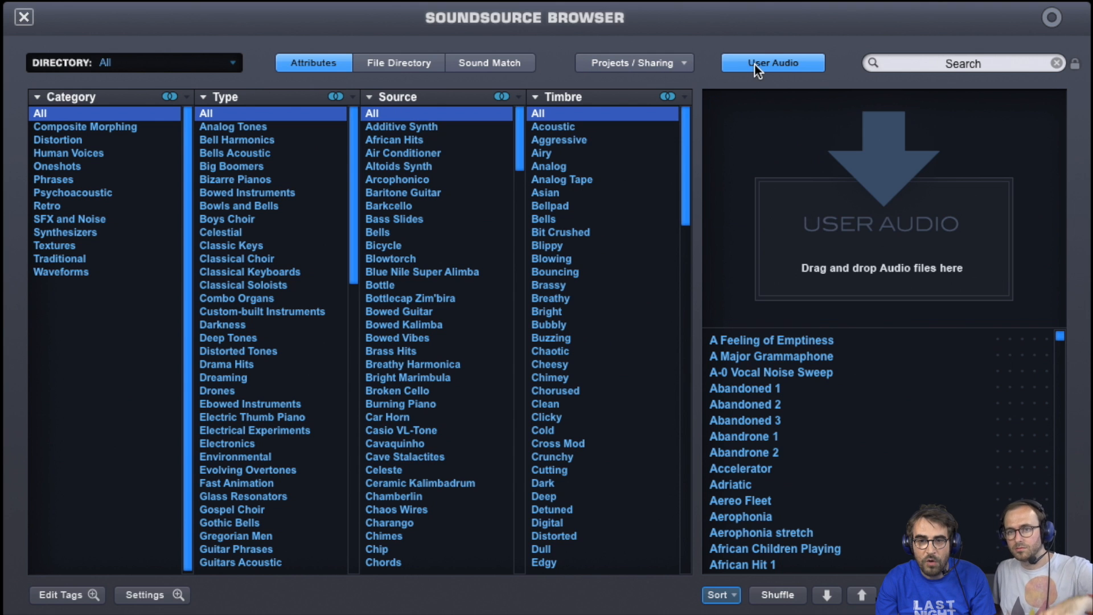
# Import ORLP.wav from the Bureau folder as user audio and dismiss the import notice.
pyautogui.click(866, 184)
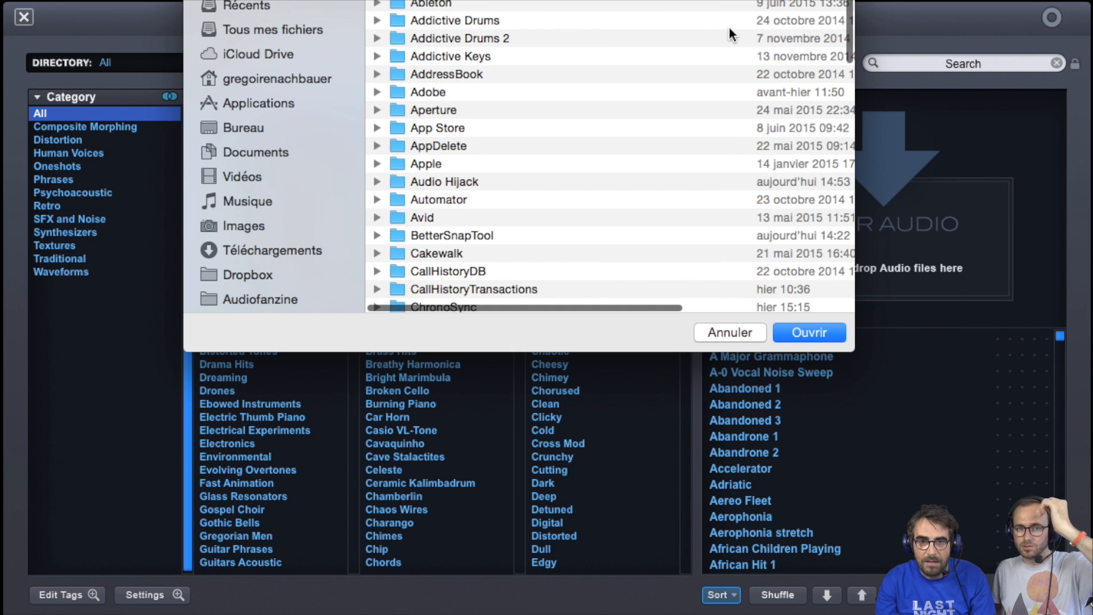
pyautogui.click(249, 130)
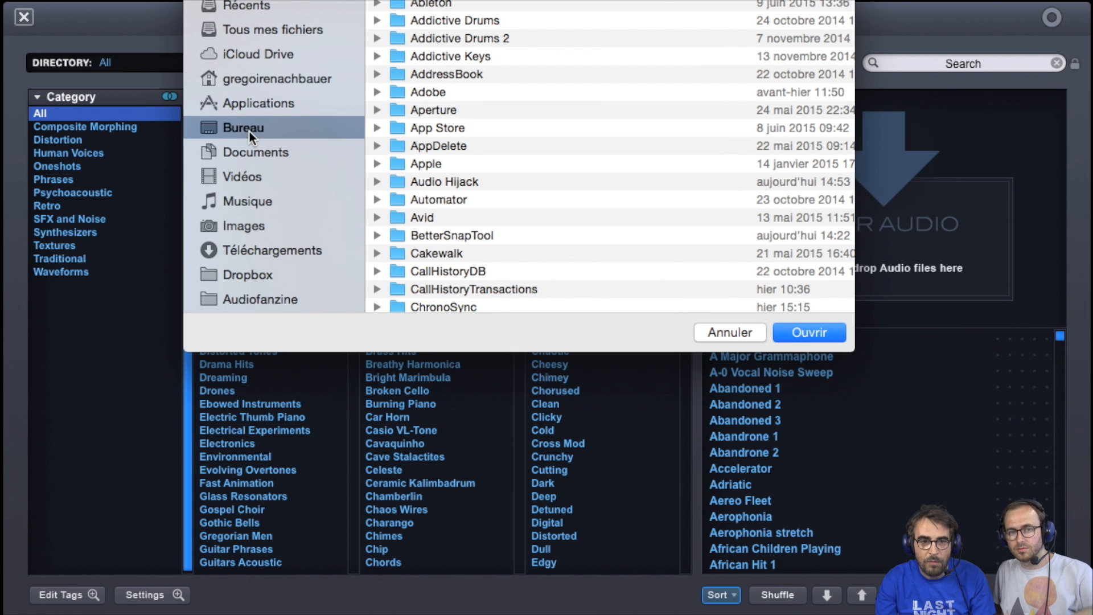
pyautogui.click(450, 6)
pyautogui.doubleClick(450, 6)
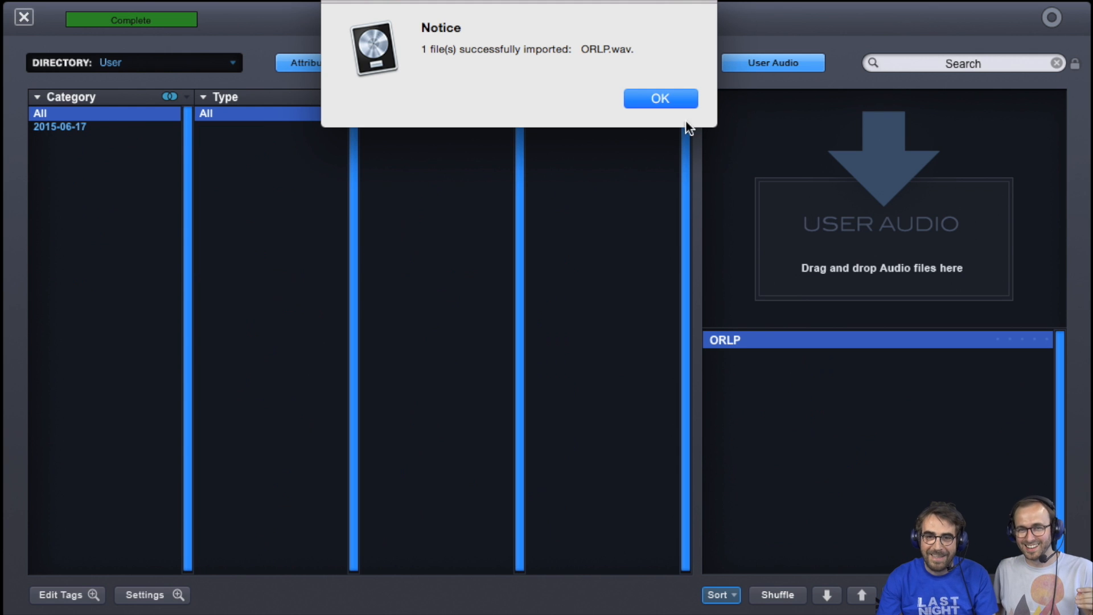
pyautogui.click(659, 100)
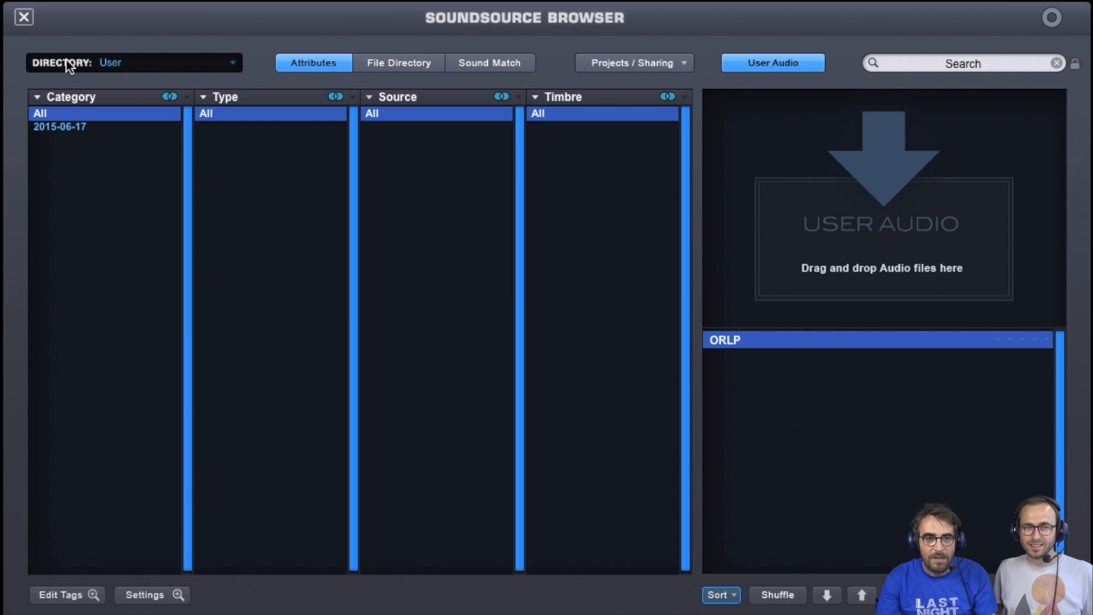
# Check the 2015-06-17 user category, return to All, then close the Soundsource browser and switch off Layer A.
pyautogui.click(72, 131)
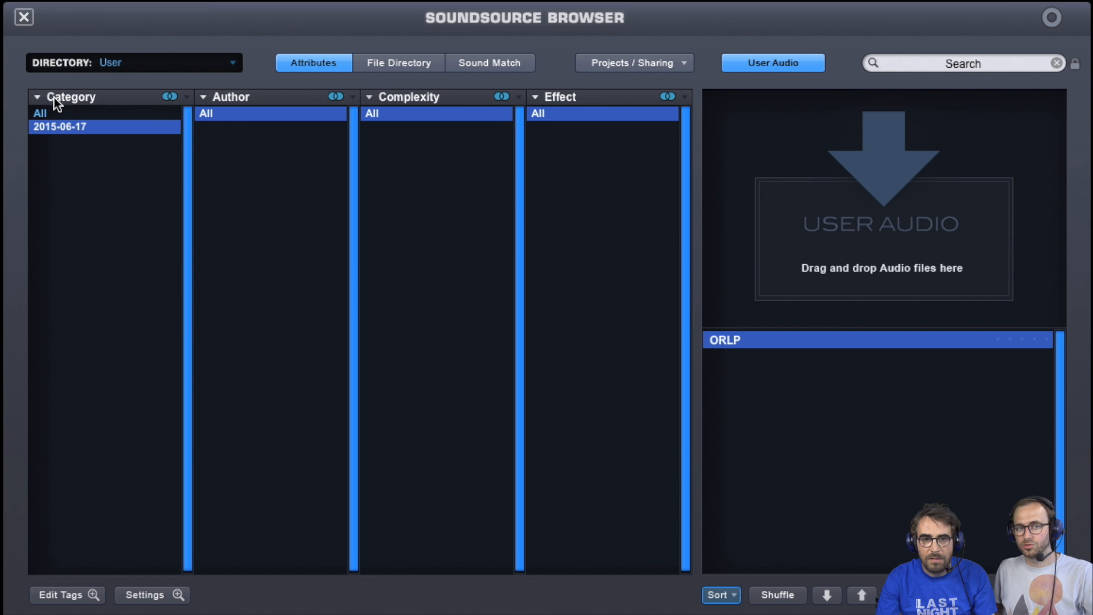
pyautogui.click(54, 111)
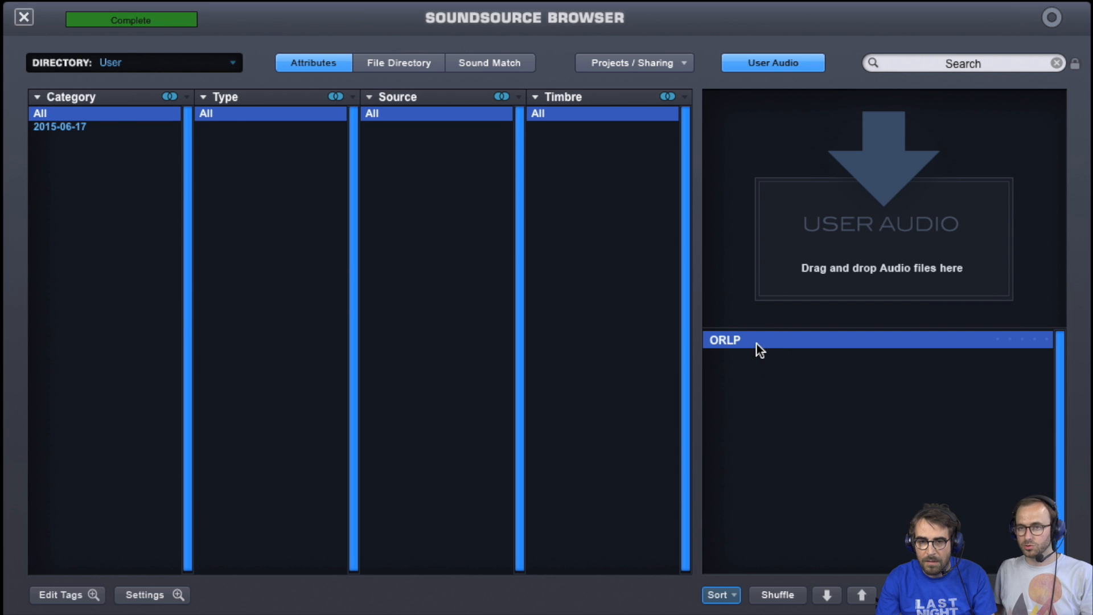
pyautogui.click(24, 17)
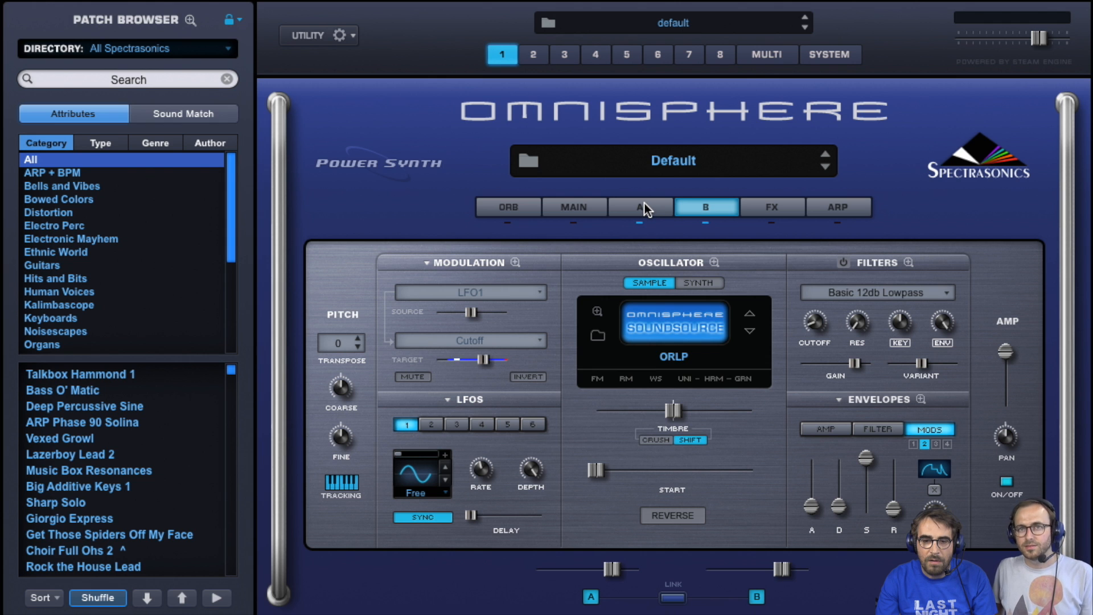
pyautogui.click(591, 599)
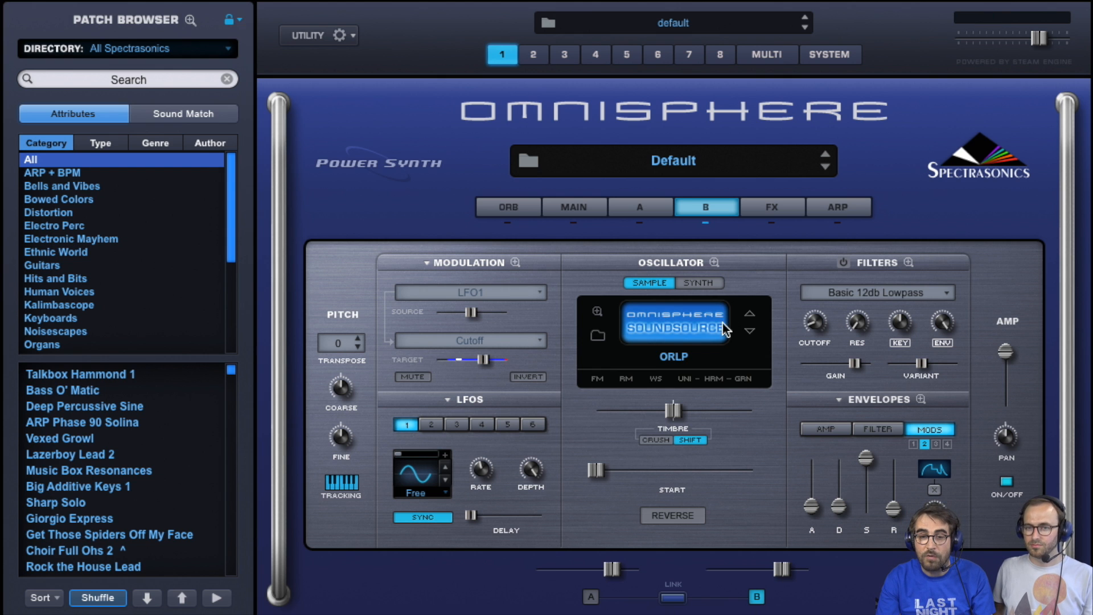
# Turn on Layer B's granular synthesis with intensity at about 0.313, raise smoothing and detuning, and reduce the spread.
pyautogui.click(756, 380)
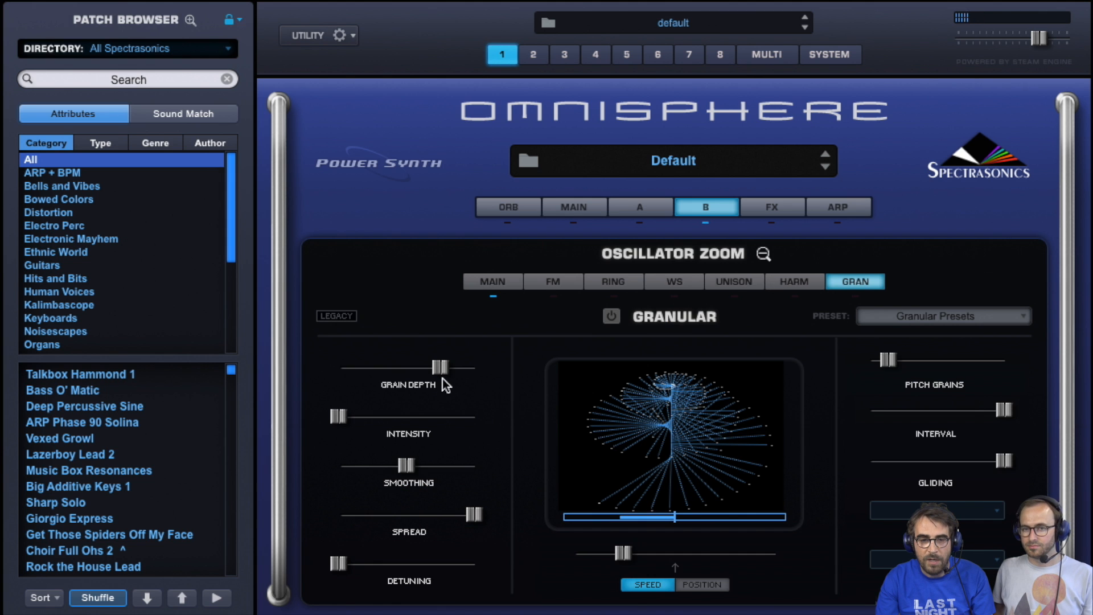
pyautogui.moveTo(338, 415); pyautogui.dragTo(364, 416)
pyautogui.click(615, 314)
pyautogui.moveTo(364, 412)
pyautogui.mouseDown()
pyautogui.moveTo(406, 413)
pyautogui.moveTo(384, 414)
pyautogui.mouseUp()
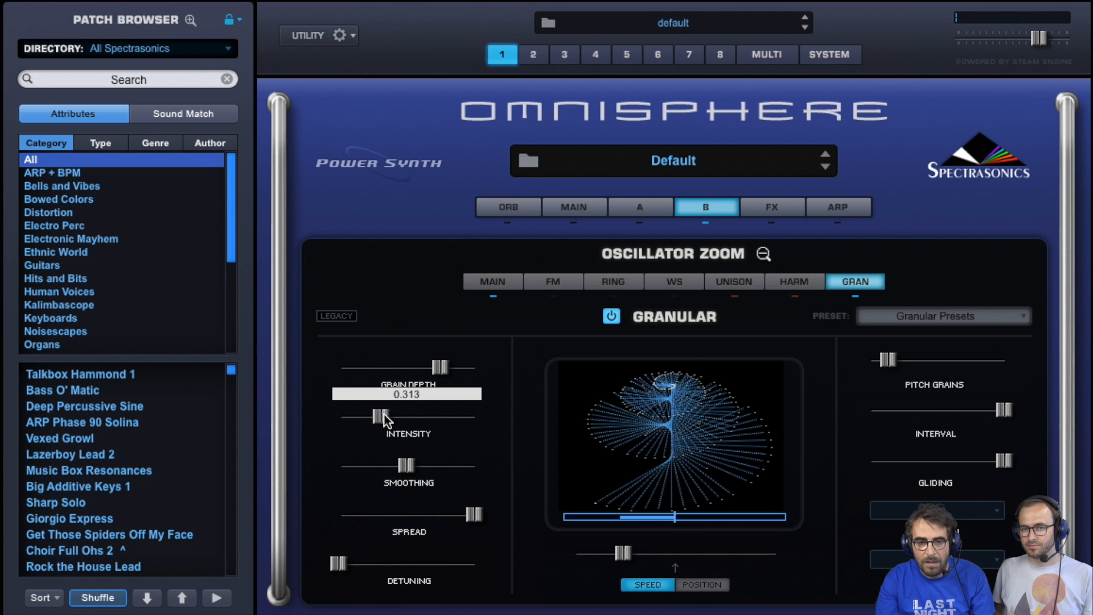
pyautogui.moveTo(408, 469); pyautogui.dragTo(428, 468)
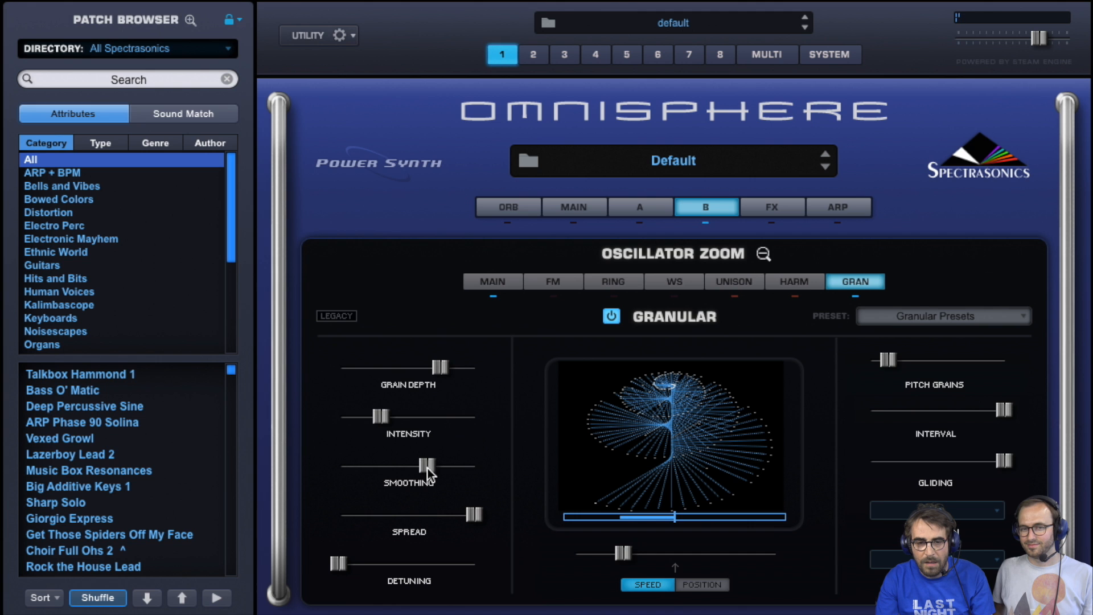
pyautogui.moveTo(471, 513); pyautogui.dragTo(420, 512)
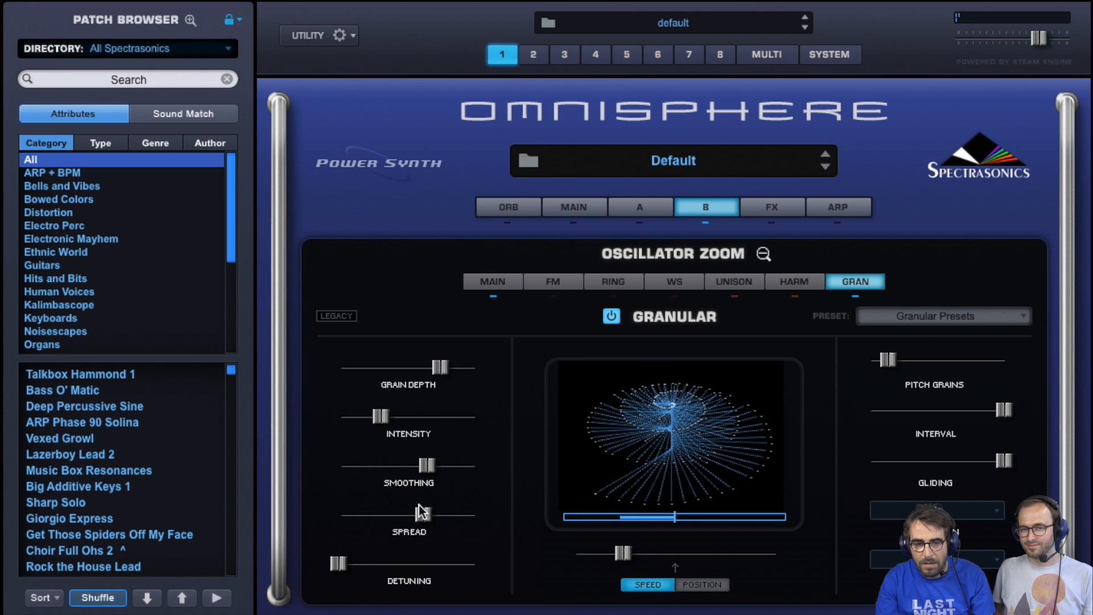
pyautogui.moveTo(352, 561); pyautogui.dragTo(444, 560)
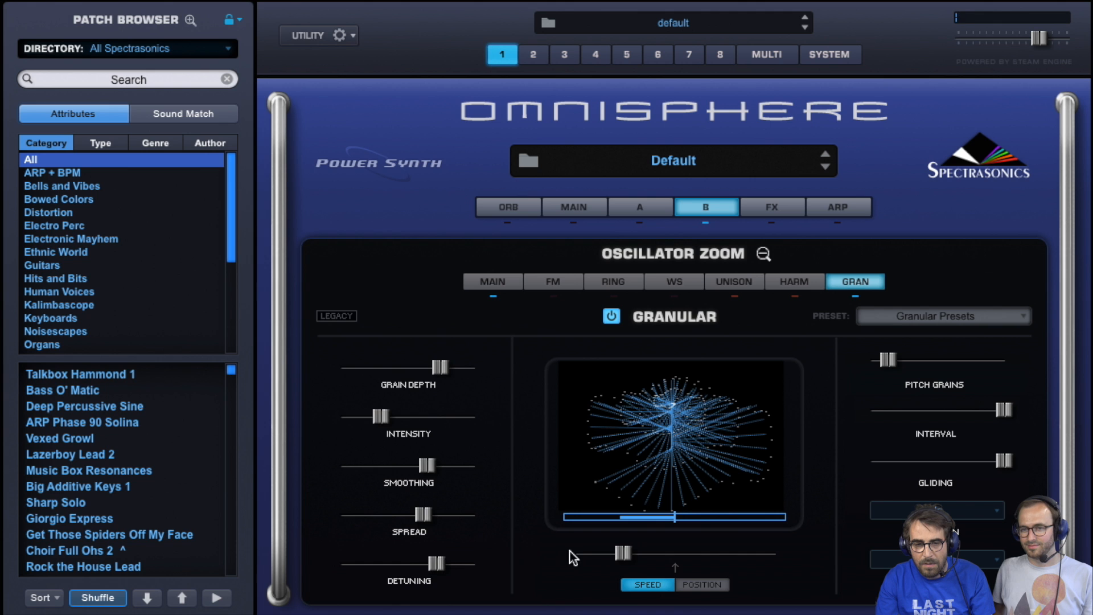
# Raise Layer B's pitch grains, lower its interval slightly, reduce gliding, maximize grain depth, and bring intensity to about the middle.
pyautogui.moveTo(885, 360); pyautogui.dragTo(922, 367)
pyautogui.moveTo(1011, 407)
pyautogui.mouseDown()
pyautogui.moveTo(947, 406)
pyautogui.moveTo(997, 410)
pyautogui.mouseUp()
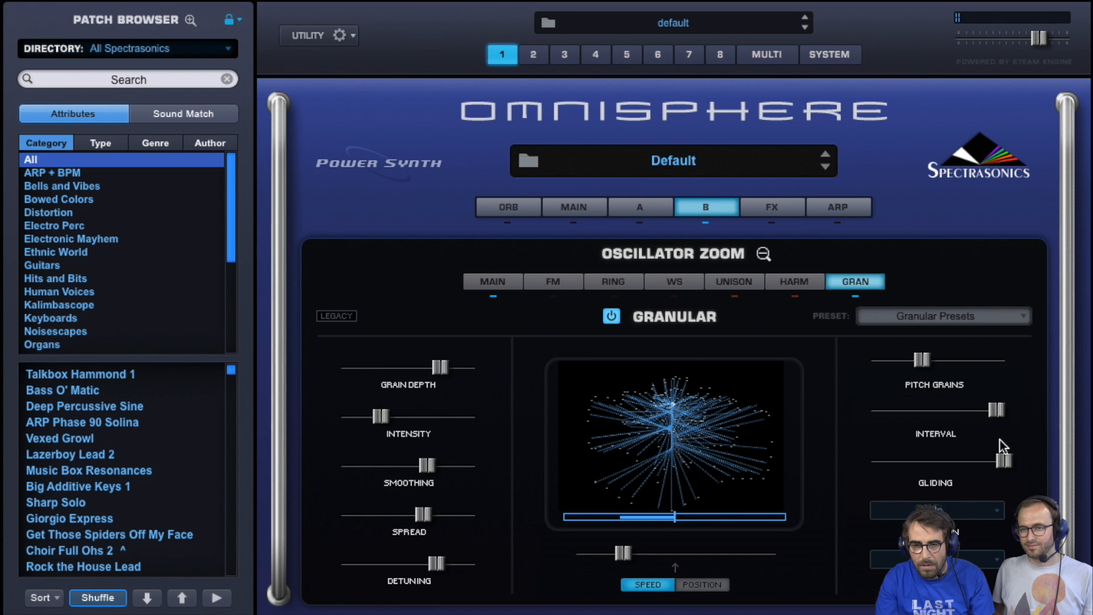
pyautogui.moveTo(1005, 468); pyautogui.dragTo(949, 461)
pyautogui.moveTo(446, 367); pyautogui.dragTo(484, 367)
pyautogui.moveTo(383, 414); pyautogui.dragTo(406, 415)
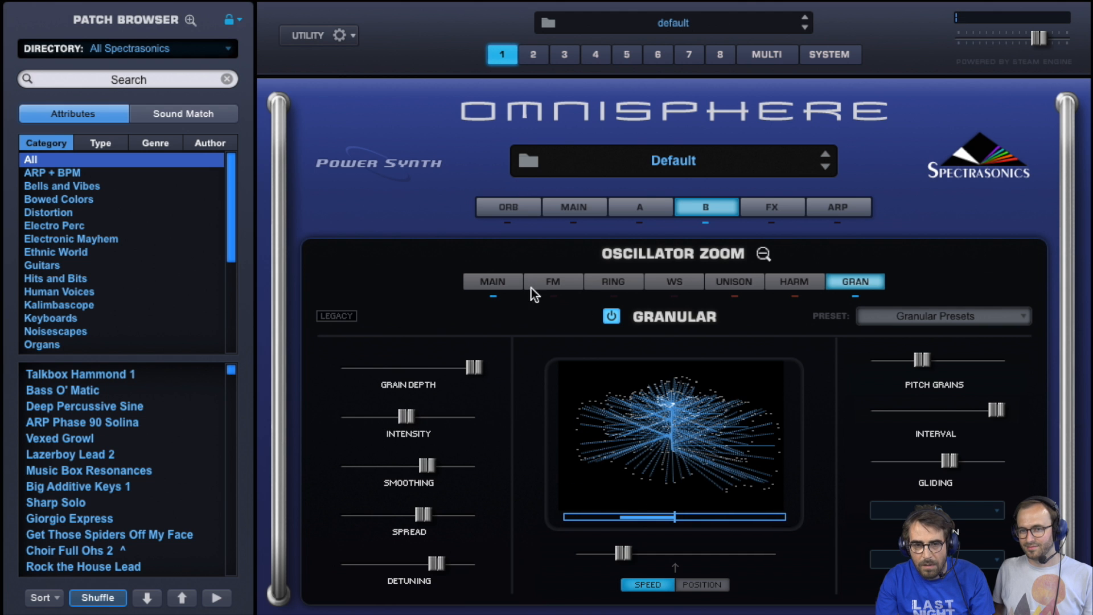
# Turn on frequency modulation for Layer B, raise its frequency slightly, and set FM Shape to about 0.244.
pyautogui.click(556, 284)
pyautogui.moveTo(672, 428)
pyautogui.mouseDown()
pyautogui.moveTo(706, 428)
pyautogui.moveTo(680, 428)
pyautogui.mouseUp()
pyautogui.click(582, 317)
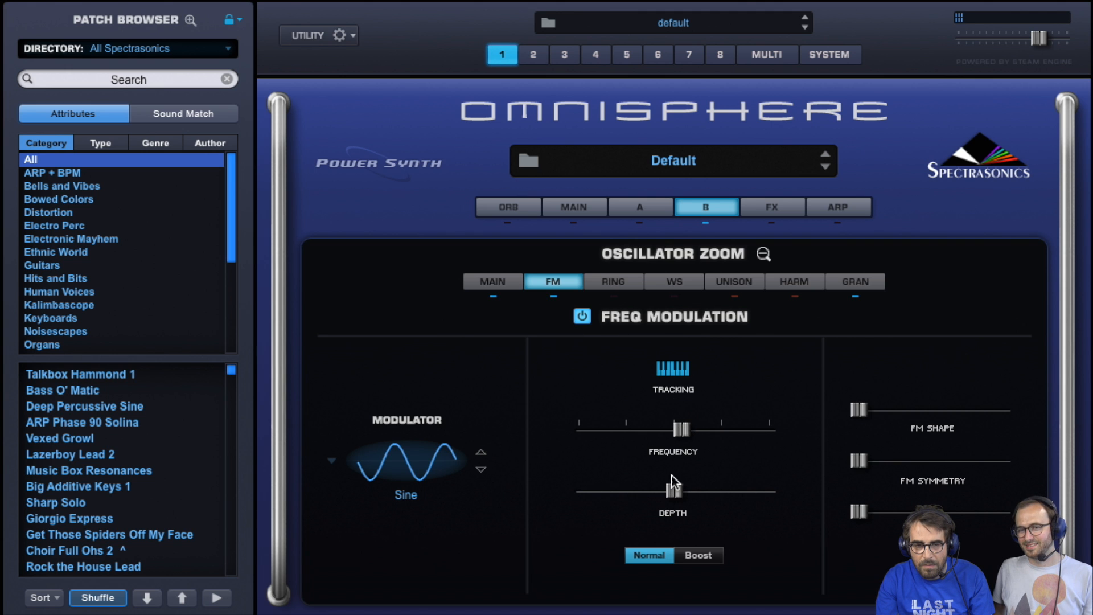
pyautogui.moveTo(860, 411); pyautogui.dragTo(897, 409)
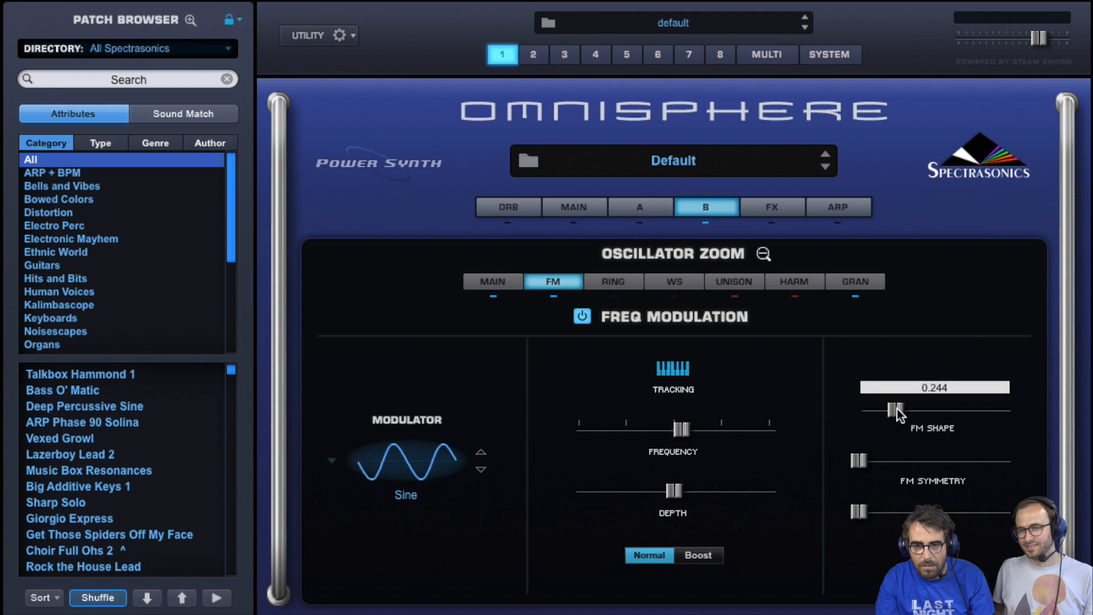
# Turn on ring modulation for Layer B and raise its shape, symmetry and the control beneath symmetry.
pyautogui.click(633, 284)
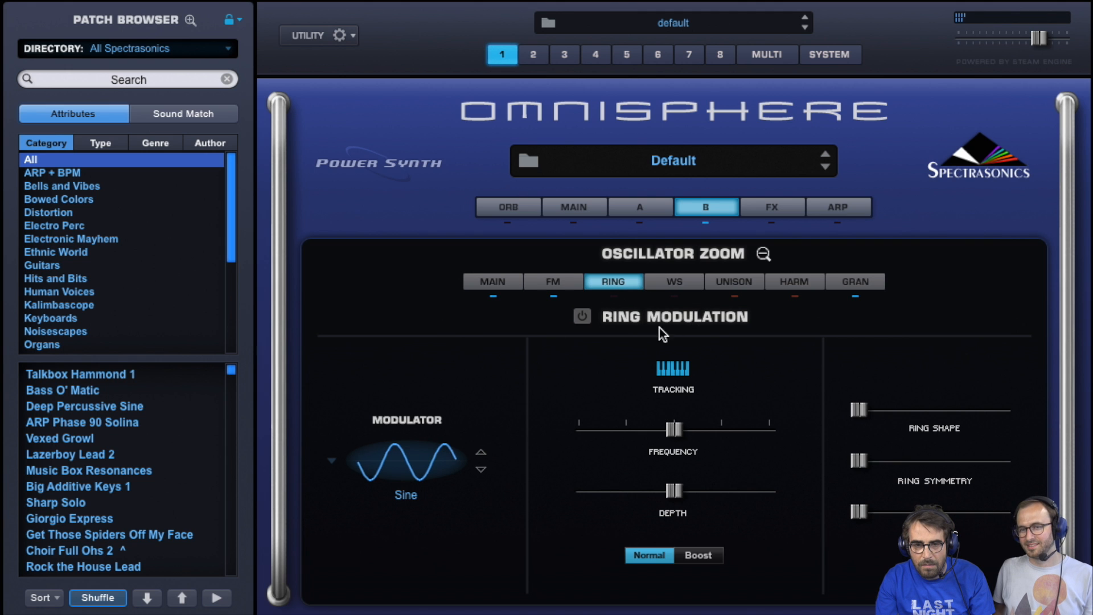
pyautogui.click(581, 317)
pyautogui.moveTo(858, 460); pyautogui.dragTo(913, 460)
pyautogui.moveTo(858, 410); pyautogui.dragTo(888, 413)
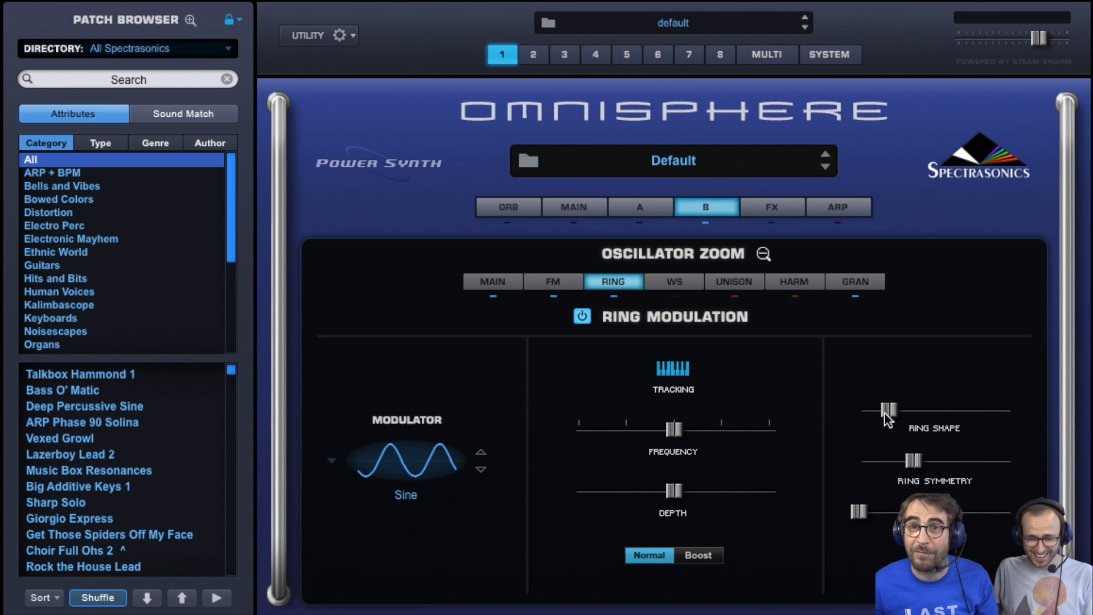
pyautogui.moveTo(857, 512); pyautogui.dragTo(896, 511)
# Turn on Layer B's waveshaper, and turn off both ring modulation and frequency modulation.
pyautogui.click(688, 285)
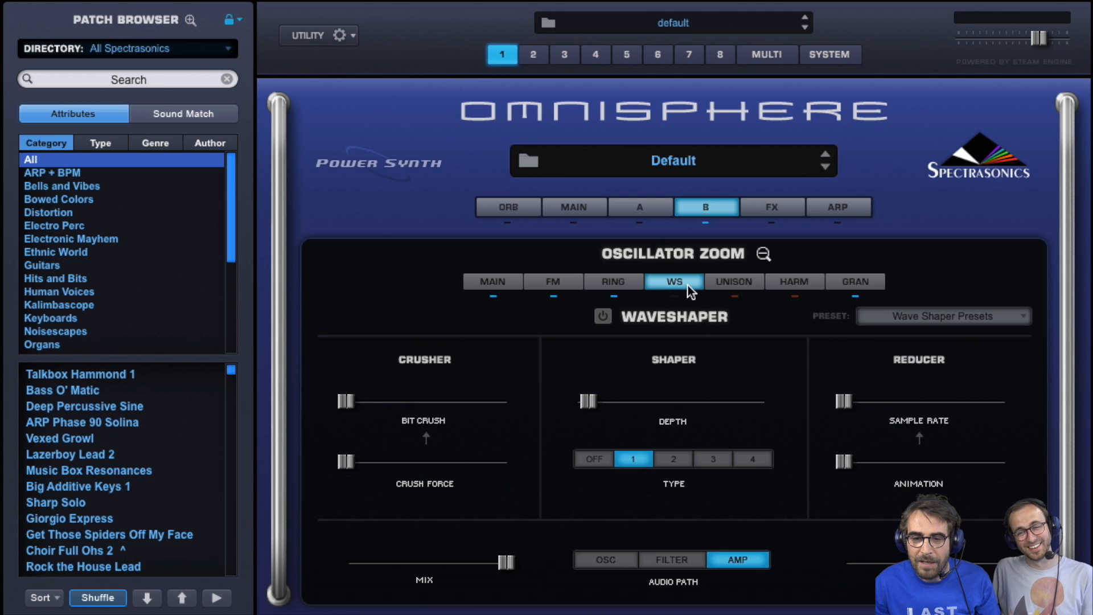
pyautogui.click(600, 323)
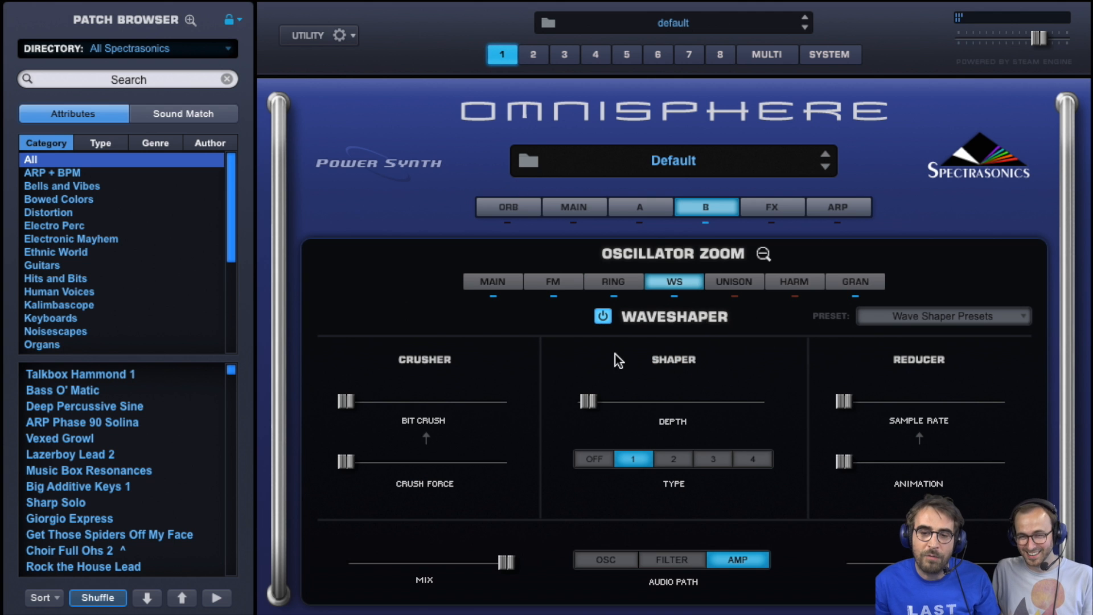
pyautogui.click(618, 285)
pyautogui.click(582, 317)
pyautogui.click(565, 284)
pyautogui.click(587, 317)
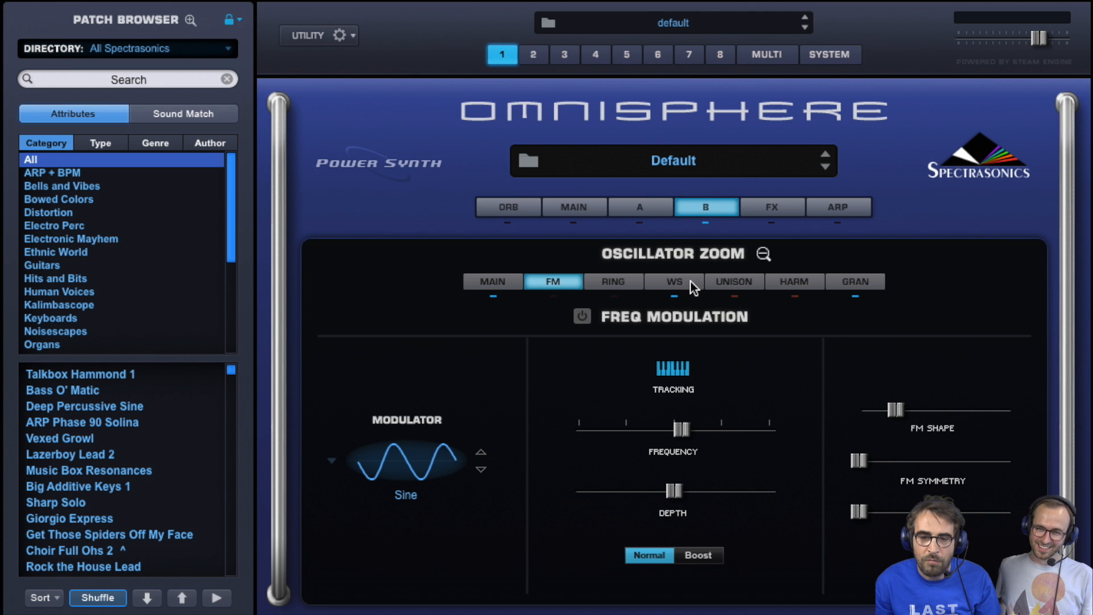
# Raise the waveshaper's depth to about a quarter and its bit crush and crush force to about a third.
pyautogui.click(686, 281)
pyautogui.moveTo(586, 401); pyautogui.dragTo(631, 401)
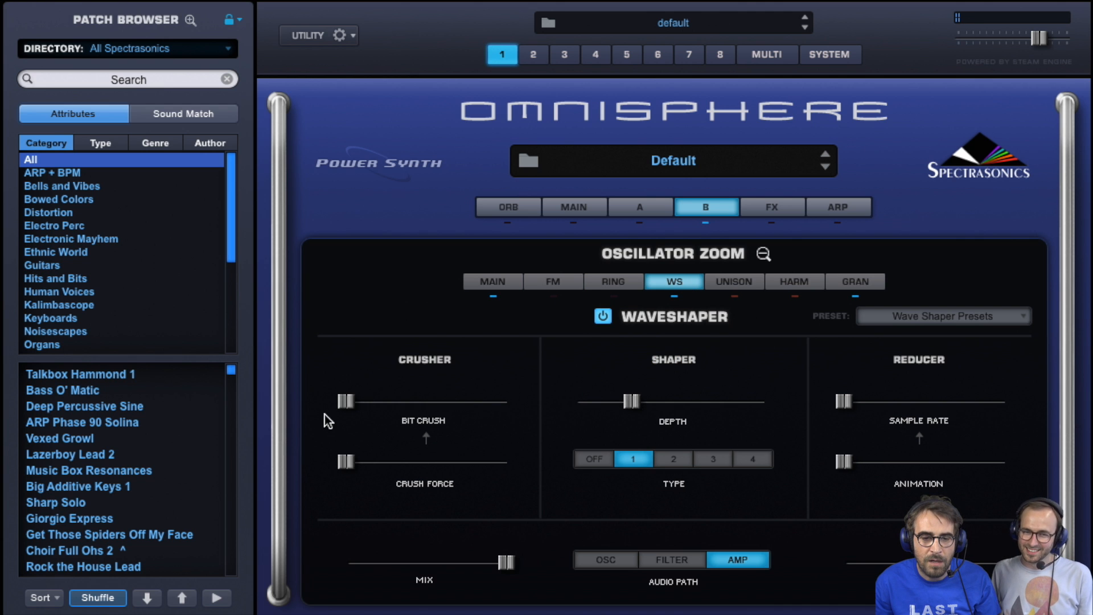
pyautogui.moveTo(344, 403); pyautogui.dragTo(401, 405)
pyautogui.moveTo(347, 462); pyautogui.dragTo(393, 461)
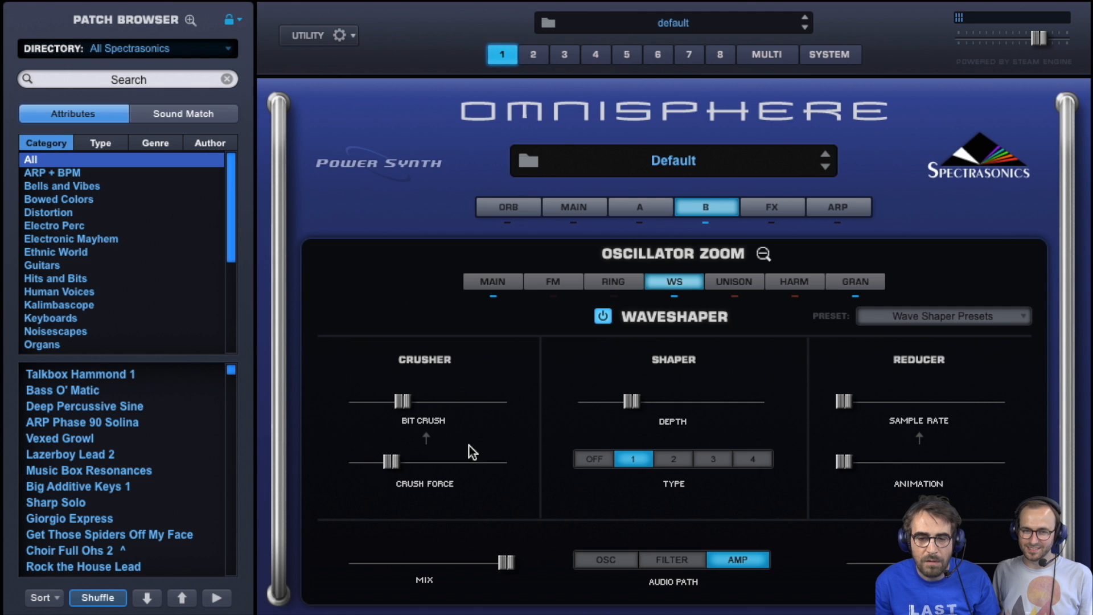
# Try shaper types 2 and 3, settle on type 4 with slightly less depth, and raise the reducer's sample rate and animation.
pyautogui.click(677, 461)
pyautogui.click(715, 459)
pyautogui.click(751, 458)
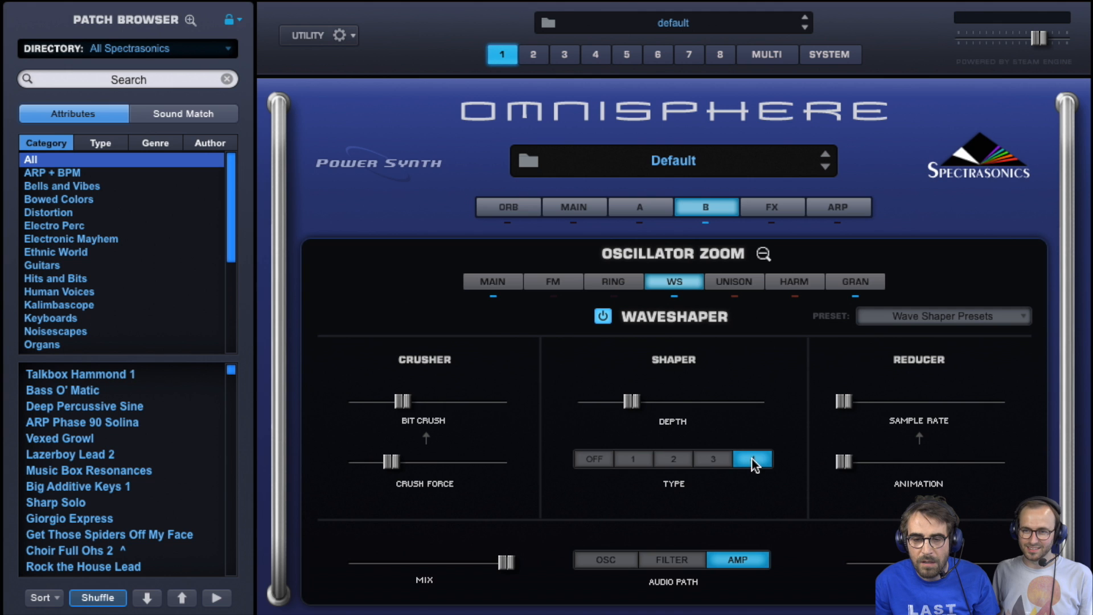
pyautogui.moveTo(632, 404); pyautogui.dragTo(623, 403)
pyautogui.moveTo(844, 402); pyautogui.dragTo(881, 403)
pyautogui.moveTo(853, 463); pyautogui.dragTo(889, 462)
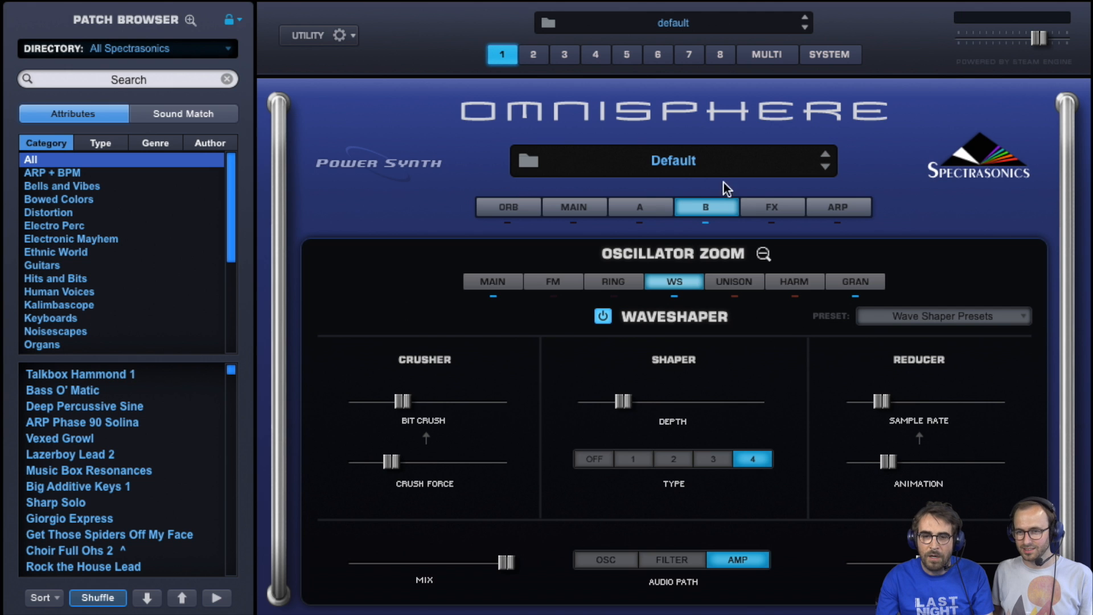
# Leave the oscillator zoom by way of Layer A's main page, then turn on the Layer B filter and adjust its cutoff.
pyautogui.click(647, 211)
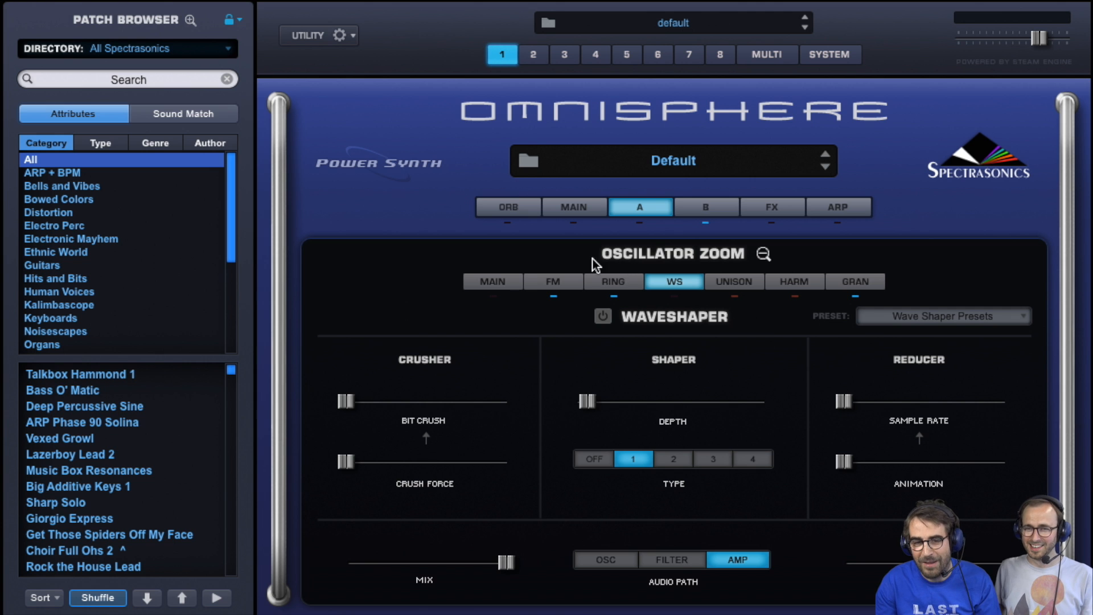
pyautogui.click(475, 288)
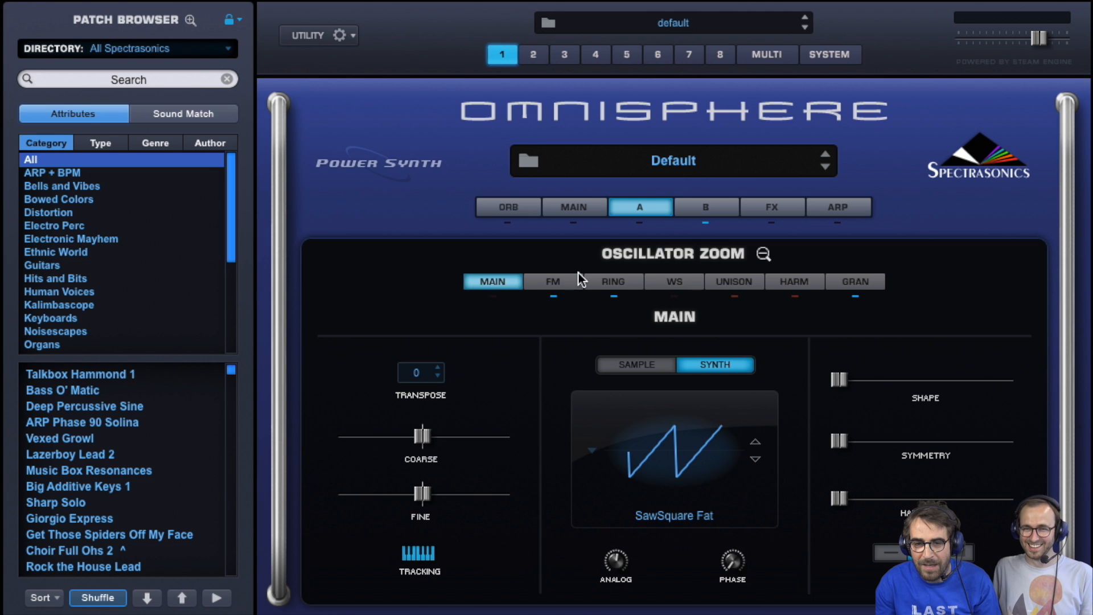
pyautogui.click(752, 254)
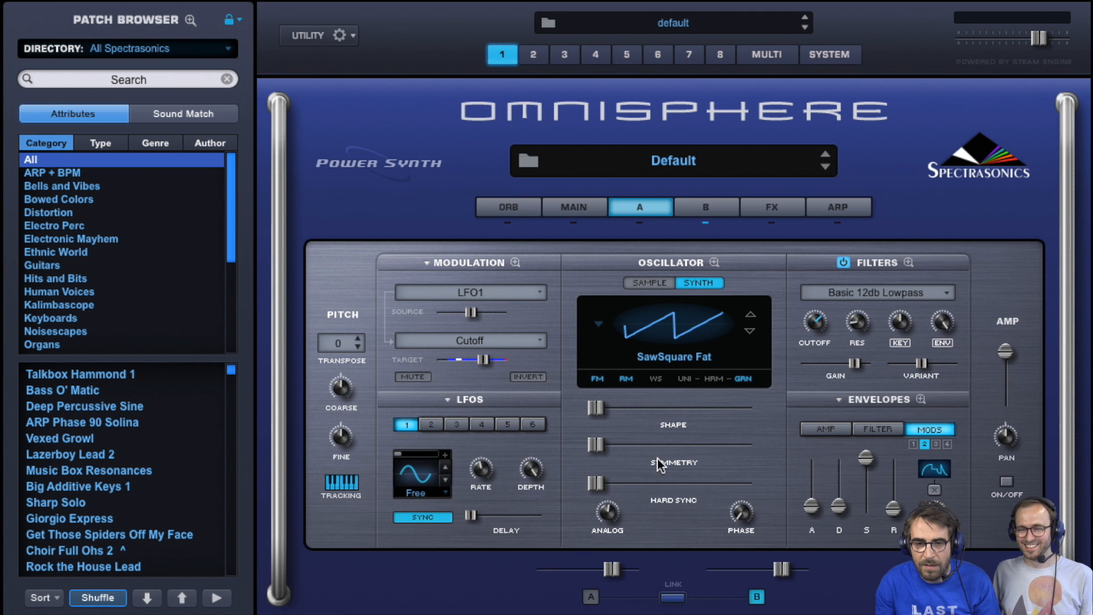
pyautogui.click(715, 205)
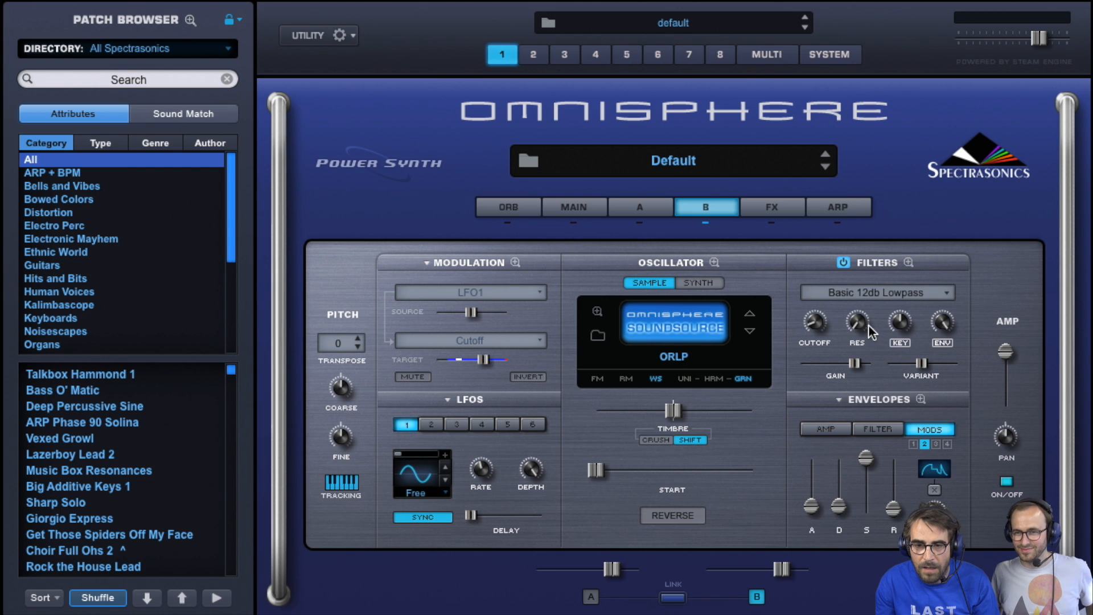
pyautogui.moveTo(817, 322); pyautogui.dragTo(815, 288)
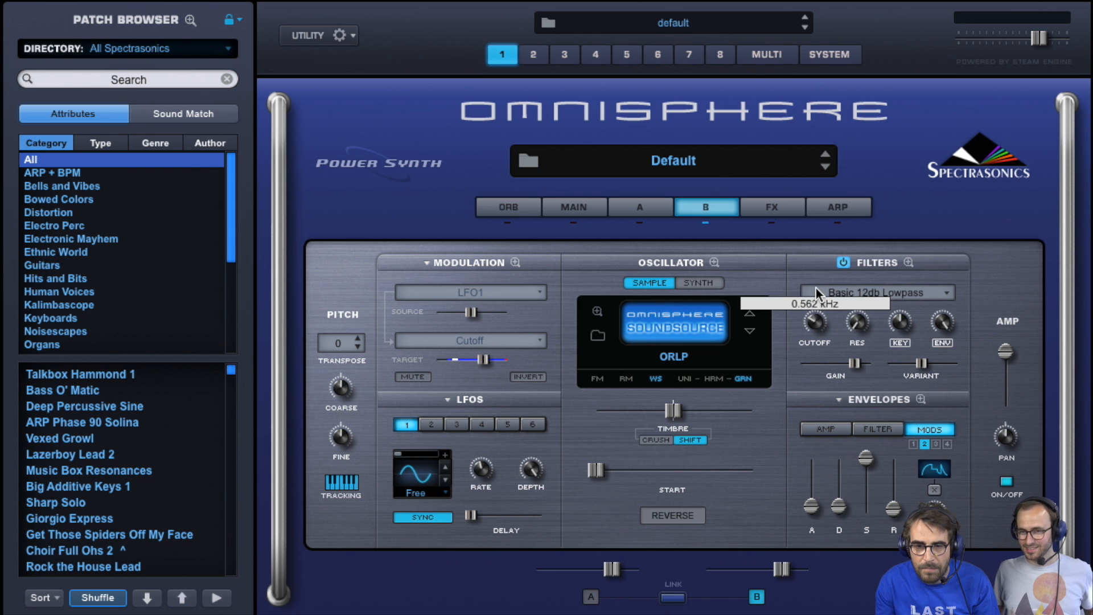
pyautogui.moveTo(814, 331); pyautogui.dragTo(815, 312)
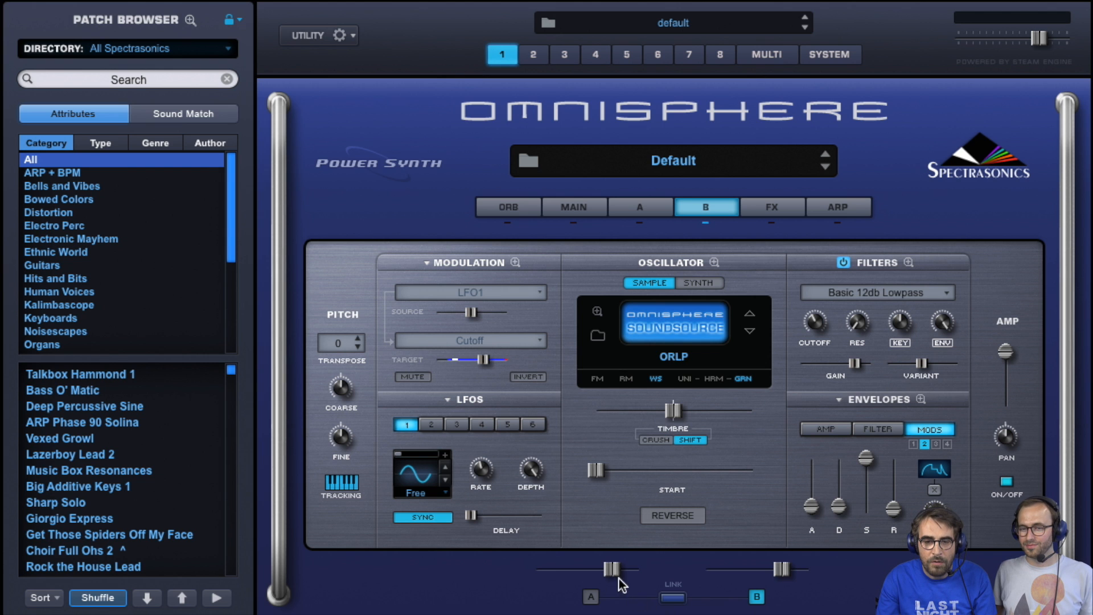
# Balance the layers by switching Layer A back on and lowering Layer B's level, then show Layer A's effects rack.
pyautogui.click(591, 597)
pyautogui.moveTo(779, 571); pyautogui.dragTo(738, 567)
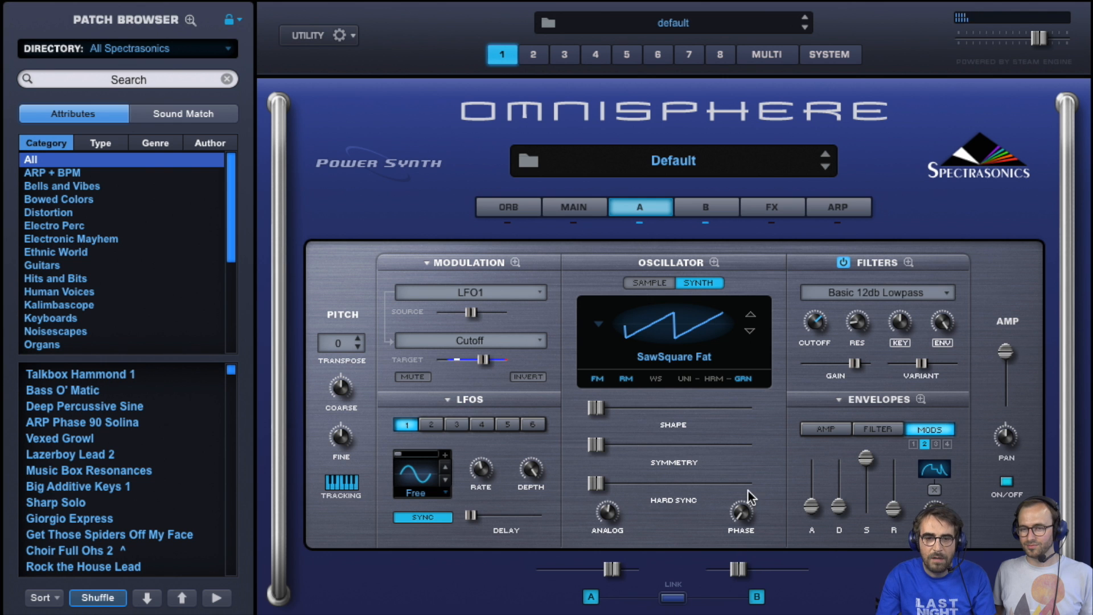
pyautogui.click(780, 207)
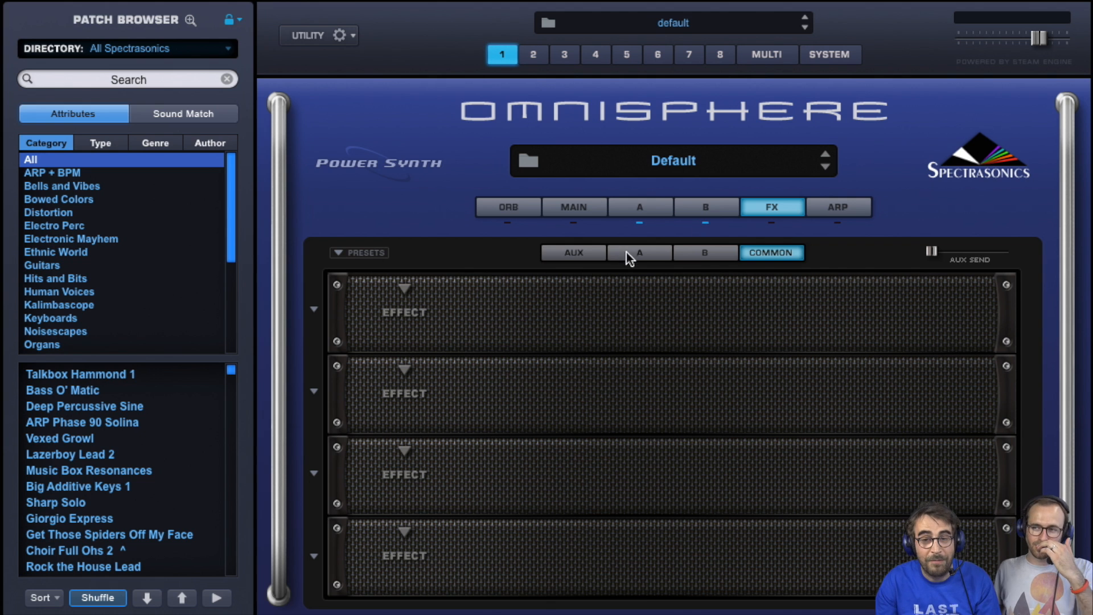
pyautogui.click(645, 255)
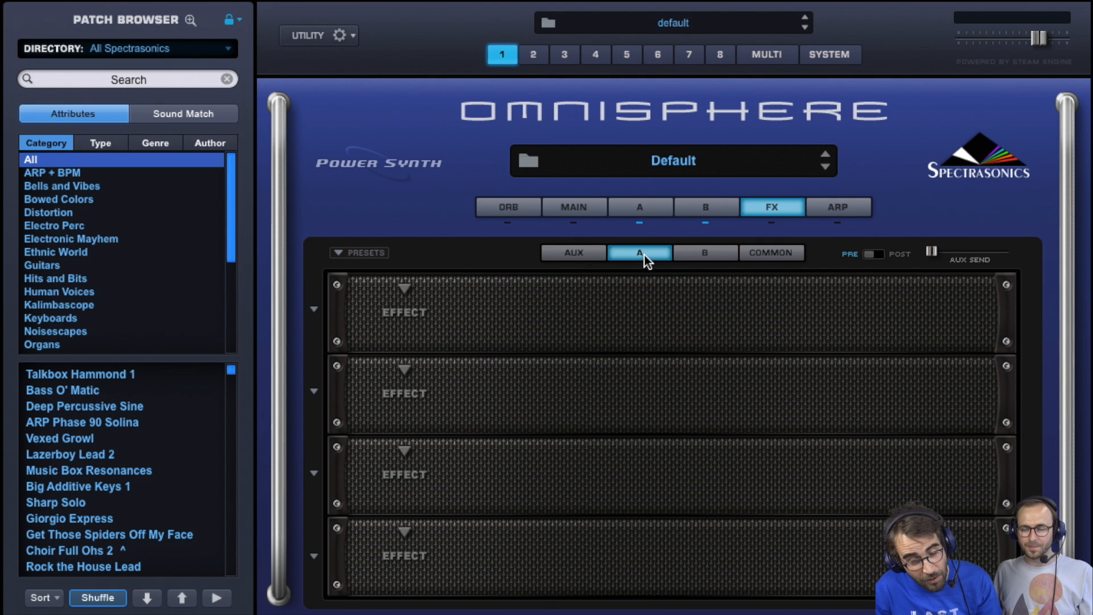
# Look through the Layer B, Common and Aux effects racks, and return to Layer A's rack.
pyautogui.click(712, 253)
pyautogui.click(774, 257)
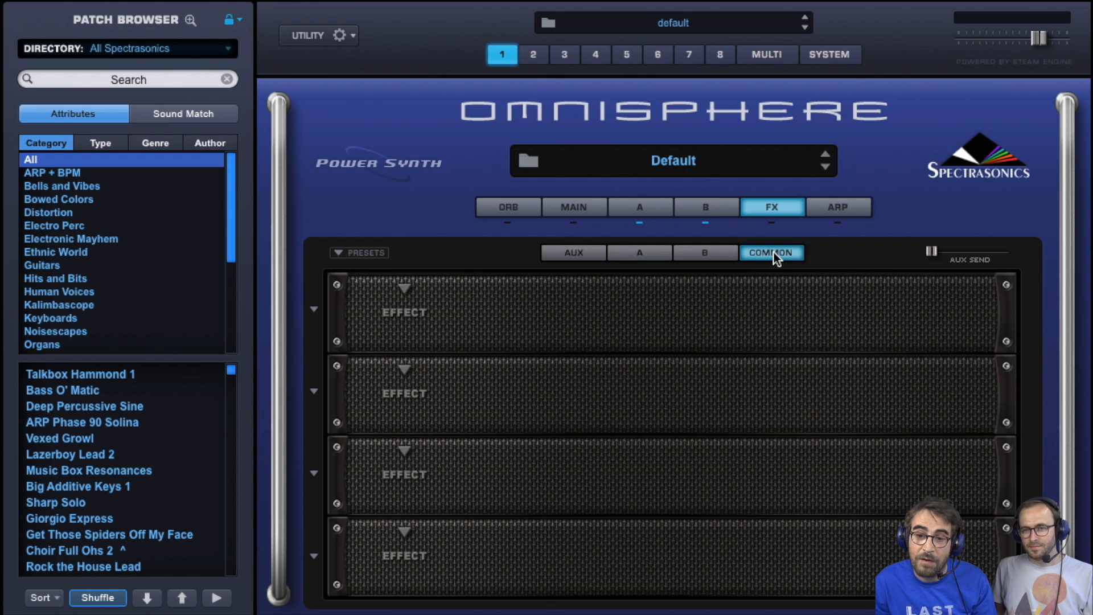
pyautogui.click(583, 254)
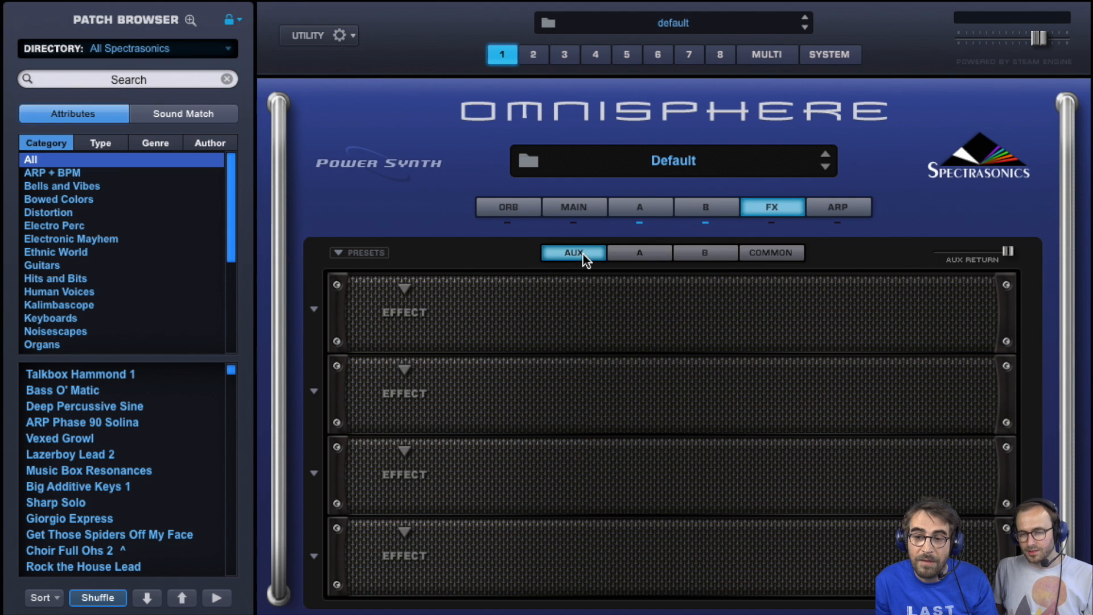
pyautogui.click(642, 254)
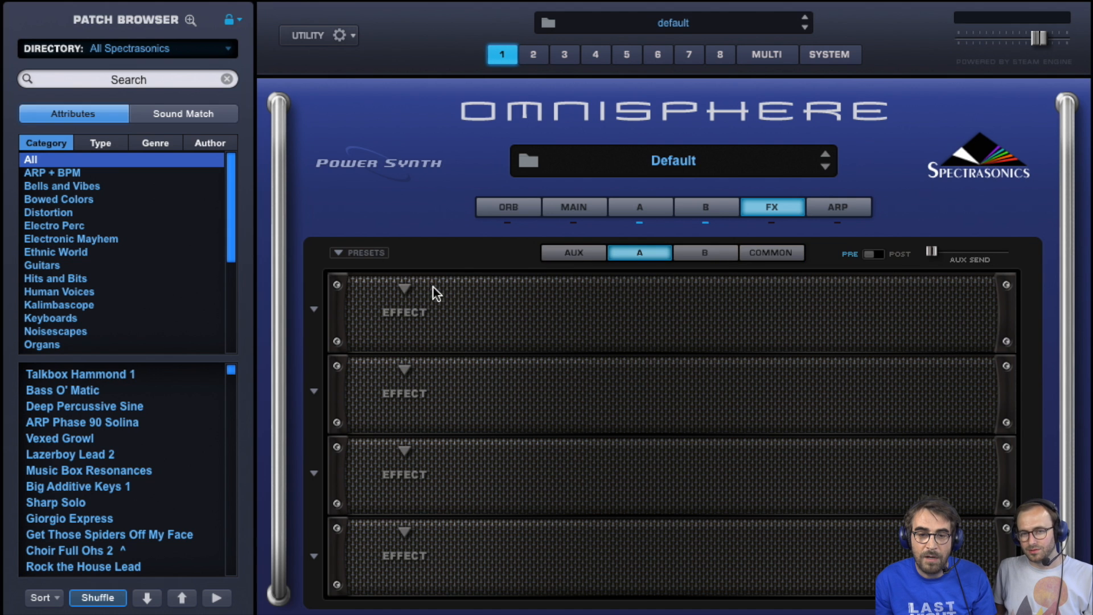
# Try a Tube Limiter in the first slot of Layer A's effects rack, and replace it with an Envelope Filter.
pyautogui.click(408, 293)
pyautogui.moveTo(425, 326)
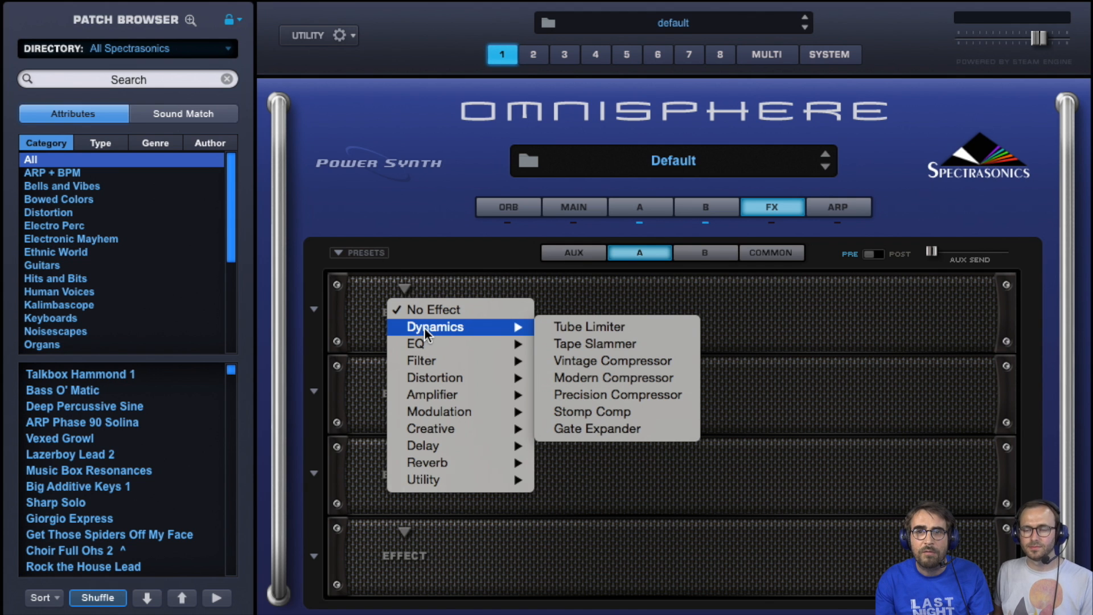
pyautogui.moveTo(448, 346)
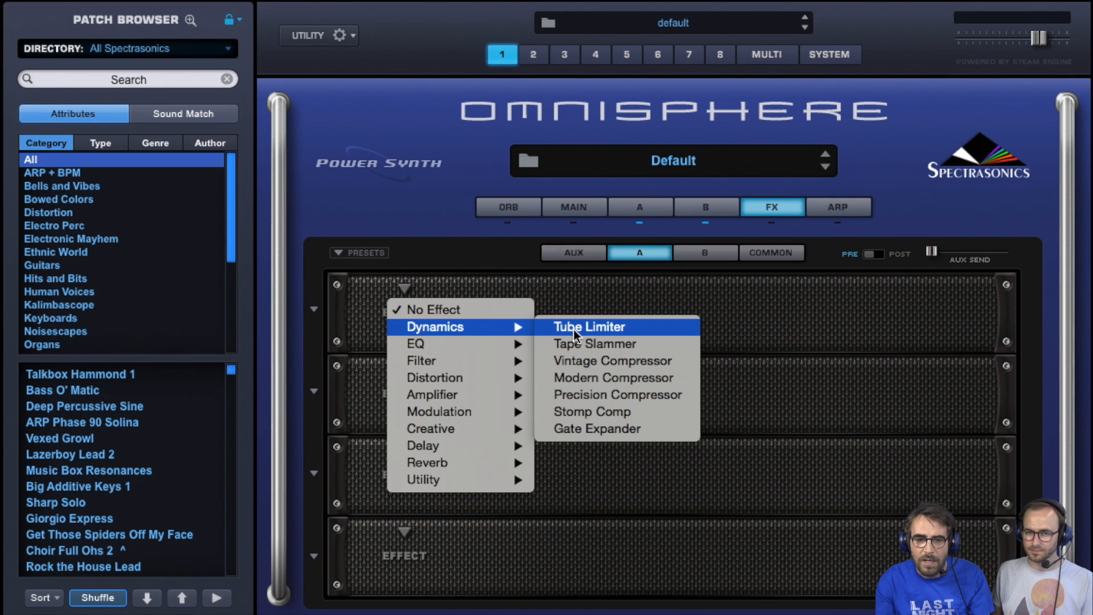
pyautogui.click(572, 329)
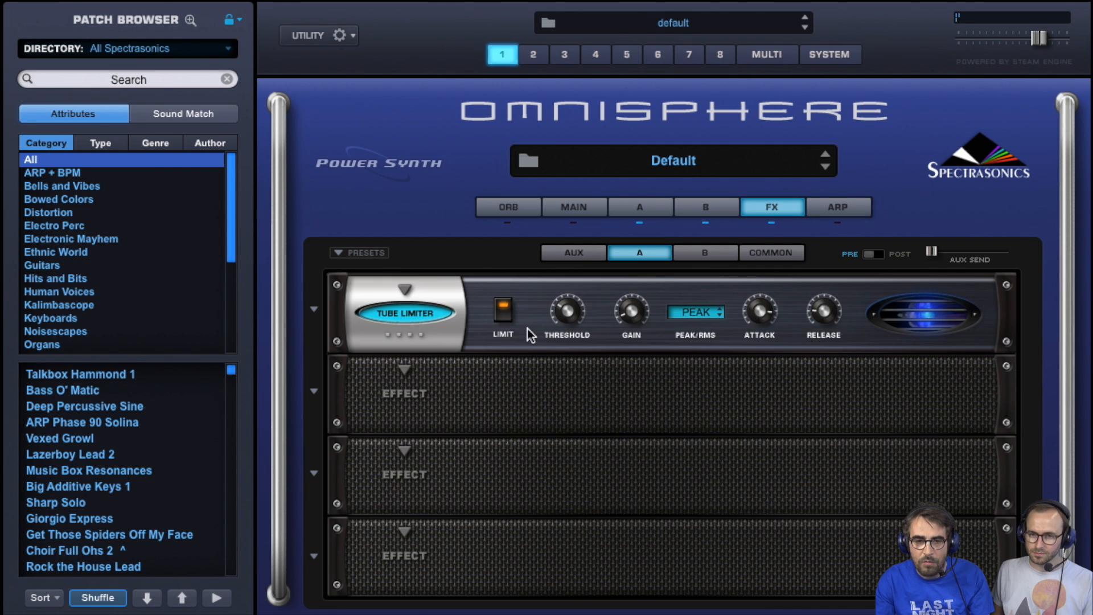
pyautogui.click(406, 290)
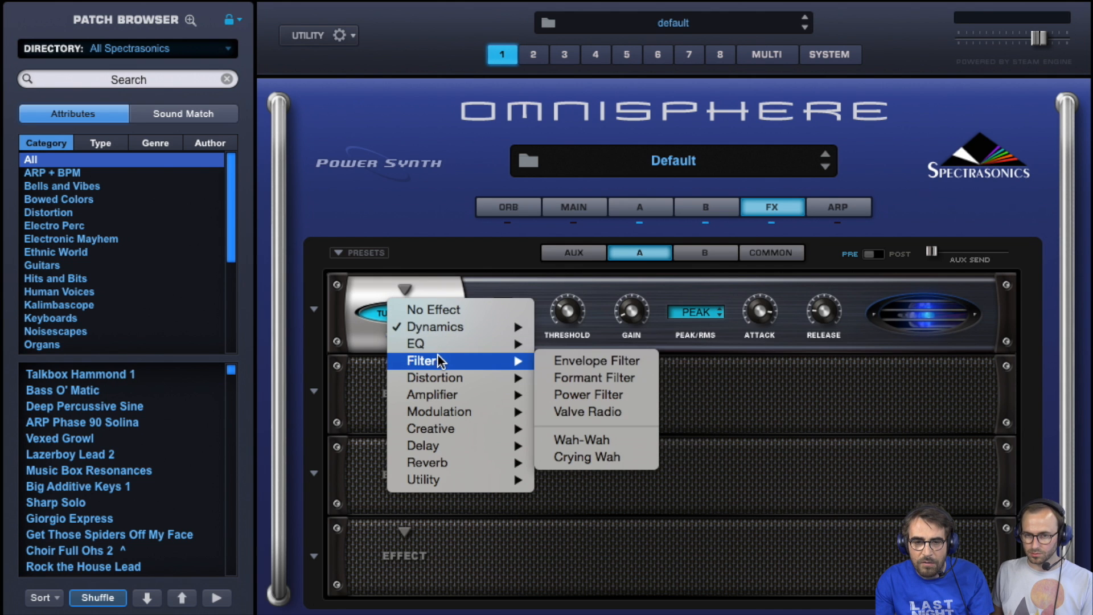
pyautogui.click(553, 360)
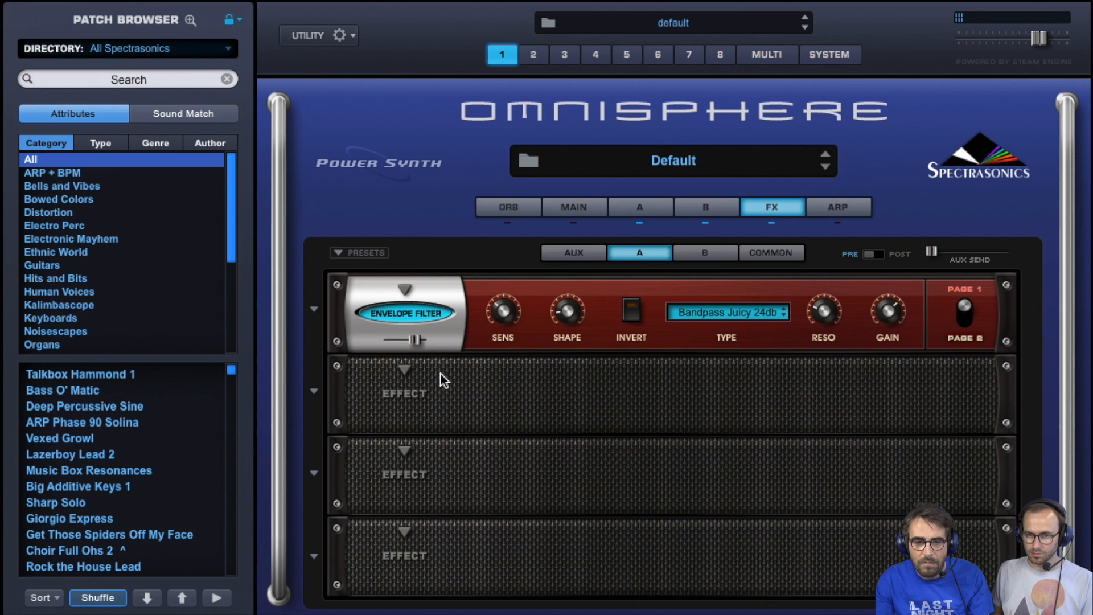
# Load an Analog Chorus into the second slot of Layer A's effects rack.
pyautogui.click(407, 371)
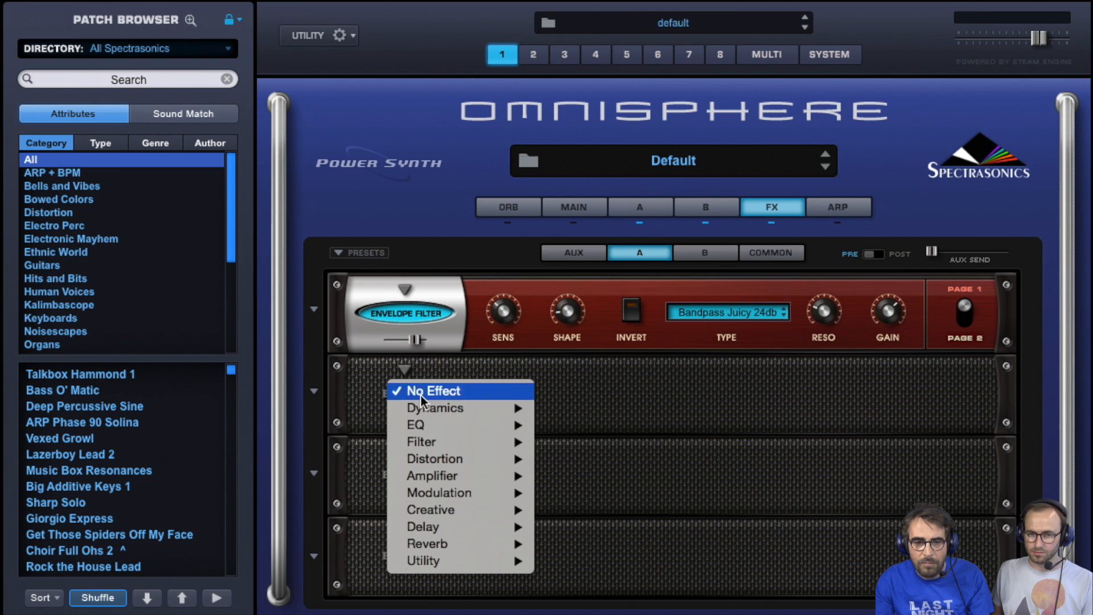
pyautogui.moveTo(442, 453)
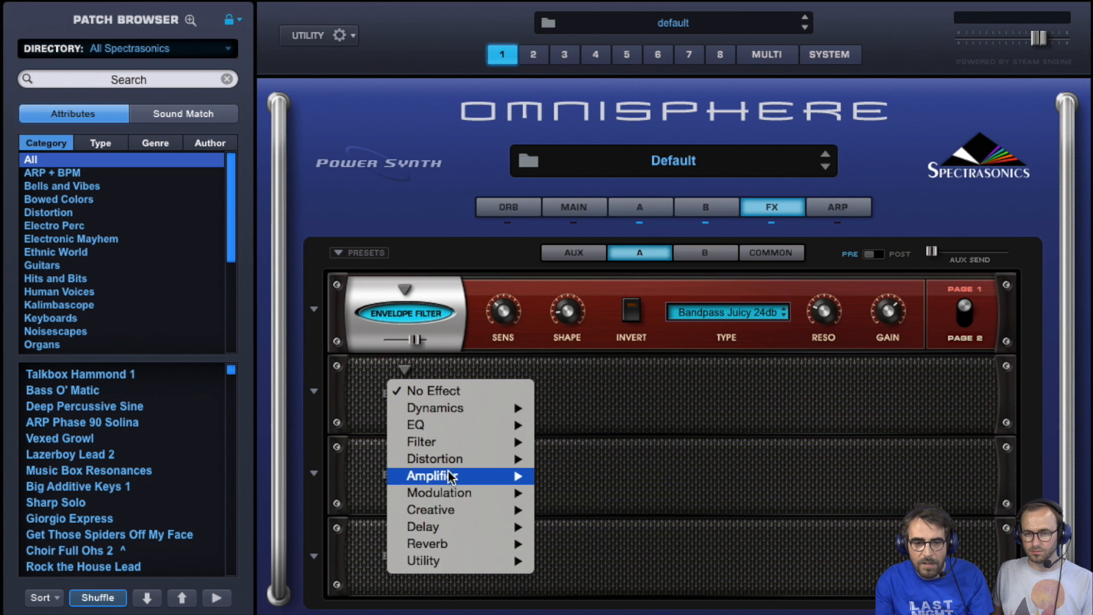
pyautogui.moveTo(455, 493)
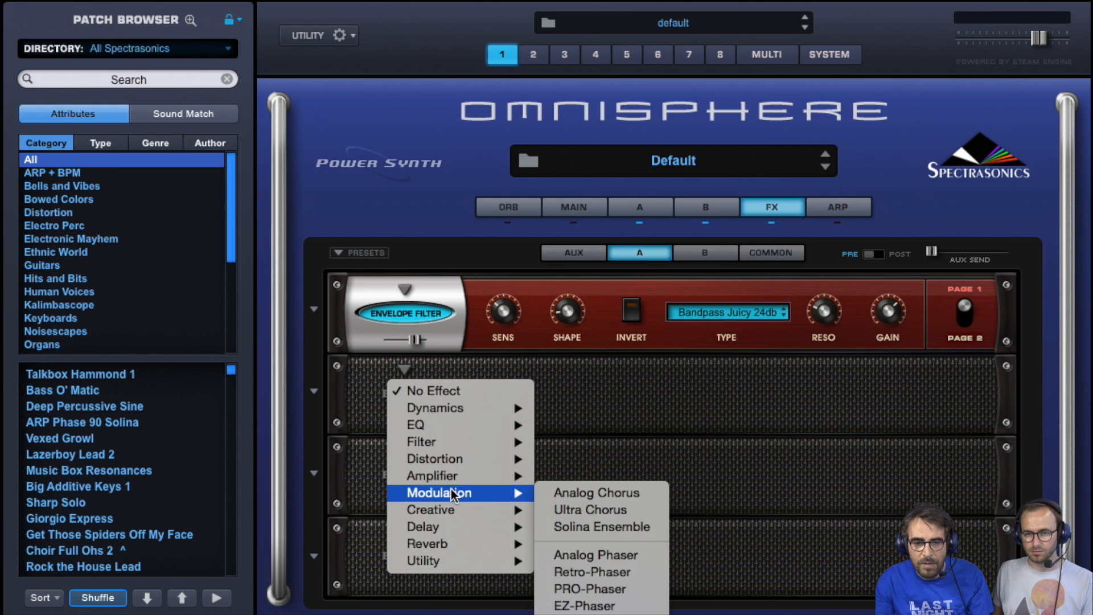
pyautogui.click(581, 487)
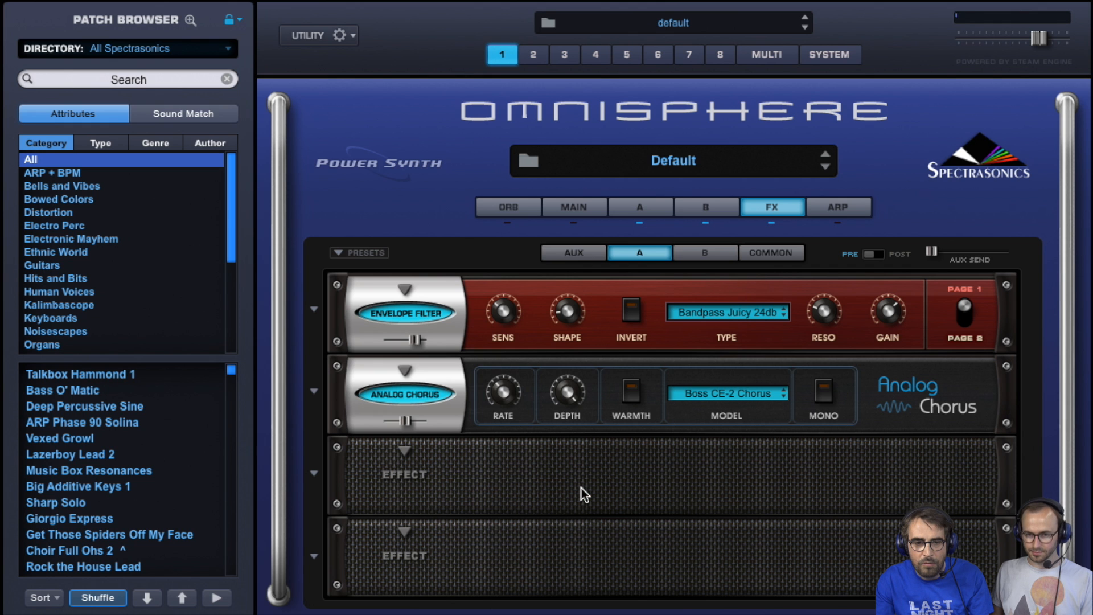
# Try a Retro-Phaser in the third slot of Layer A's effects rack, and replace it with a PRO-Phaser.
pyautogui.click(407, 450)
pyautogui.moveTo(433, 558)
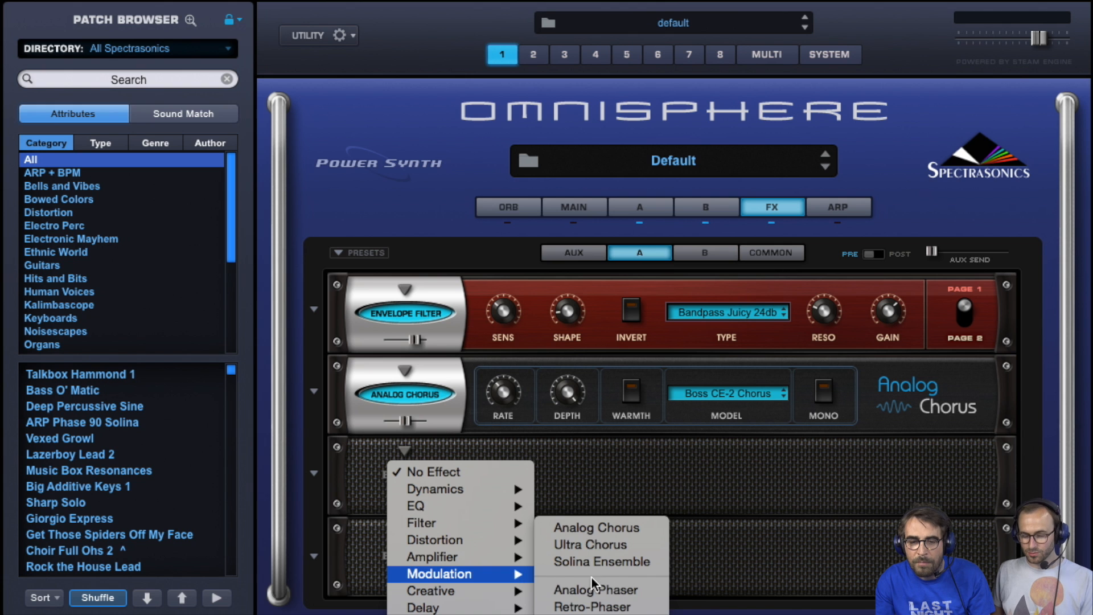
pyautogui.click(591, 607)
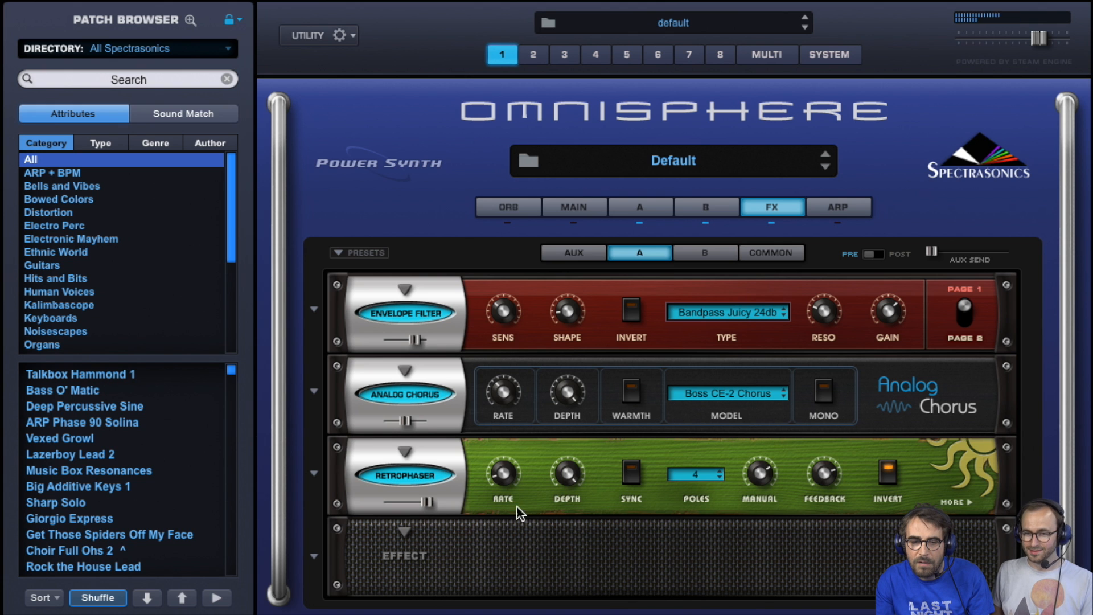
pyautogui.click(401, 454)
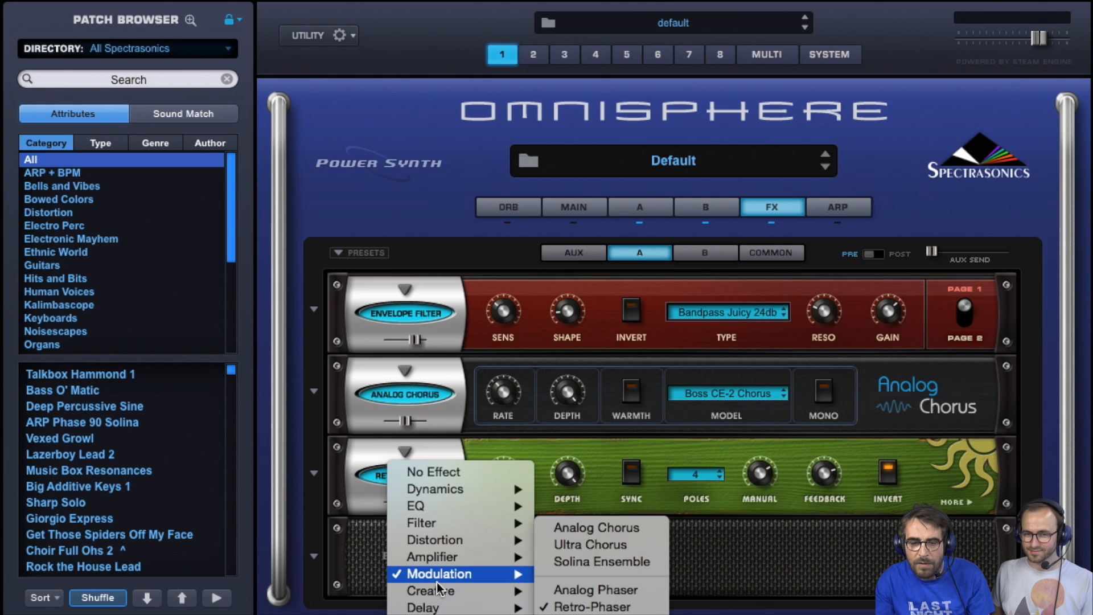
pyautogui.moveTo(443, 575)
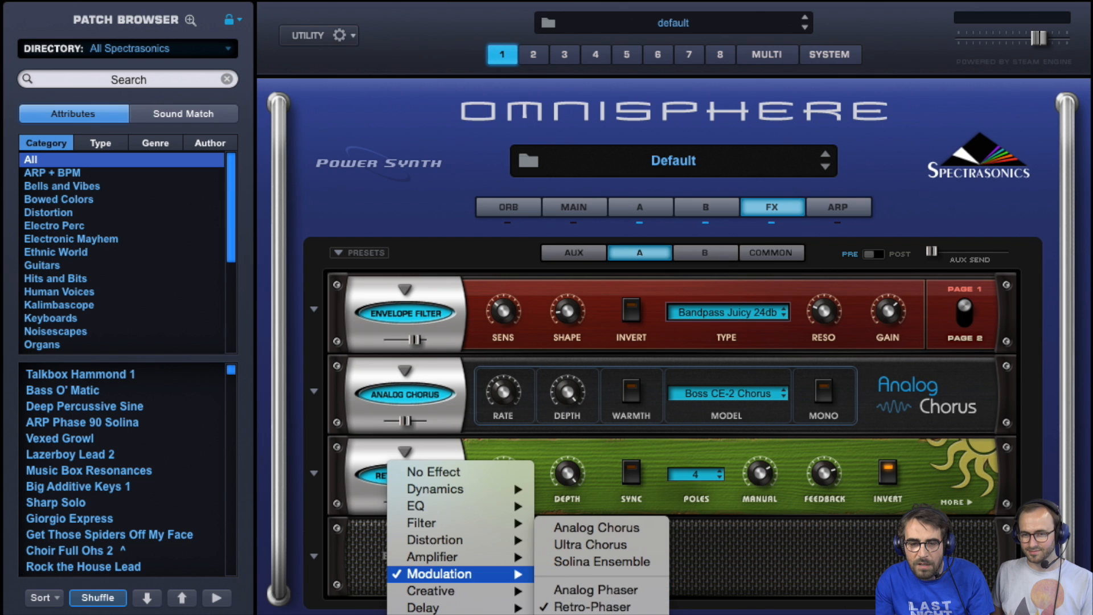
pyautogui.click(591, 614)
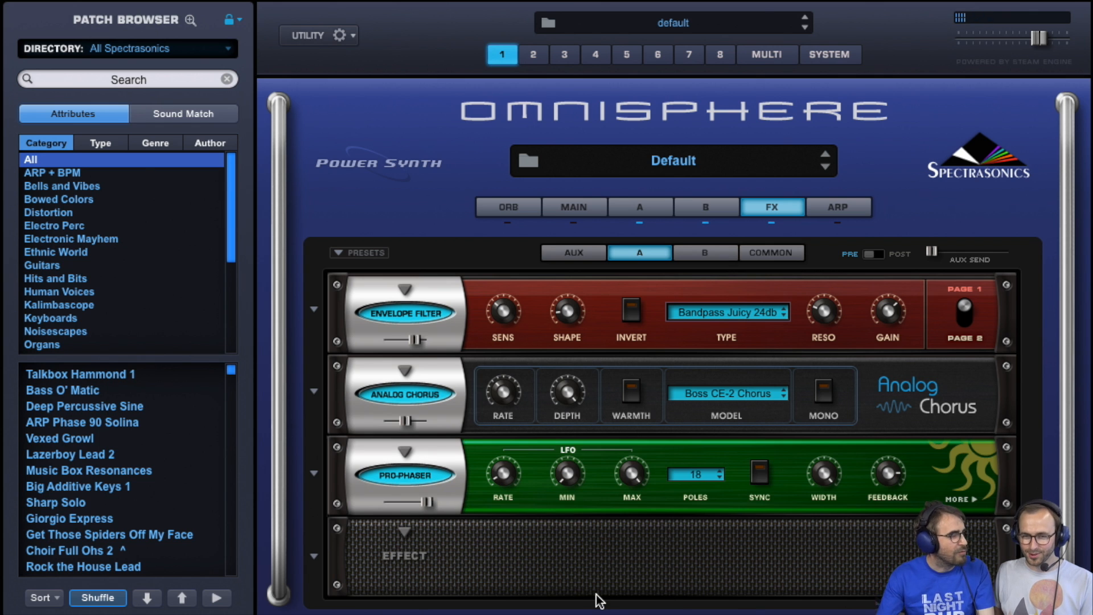
# Load Quad Resonators into the first slot of Layer B's effects rack after checking the layer's page.
pyautogui.click(651, 205)
pyautogui.click(699, 210)
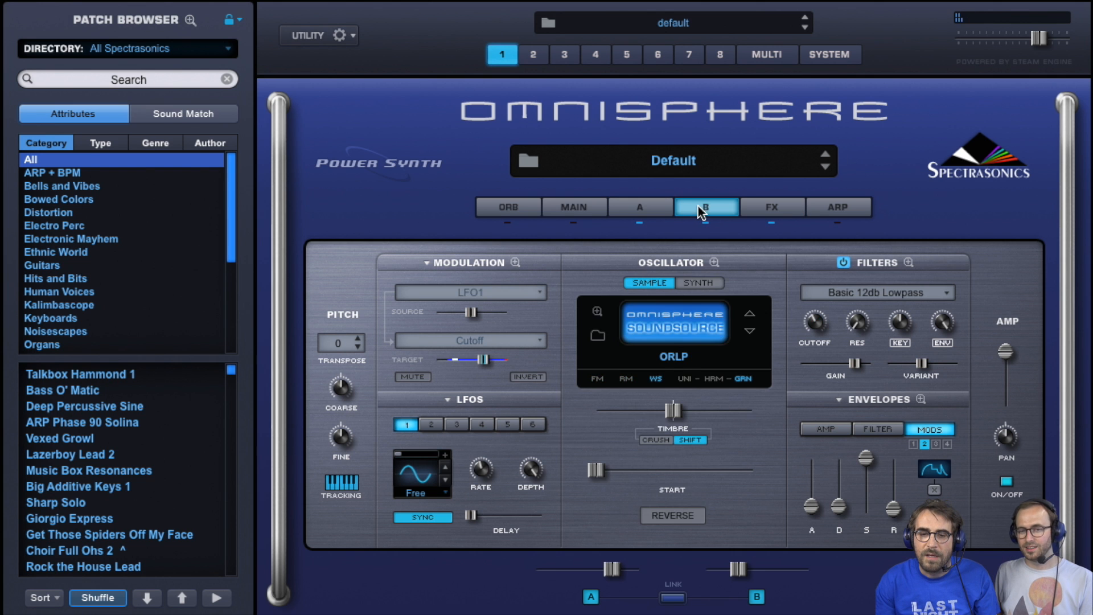
pyautogui.click(784, 208)
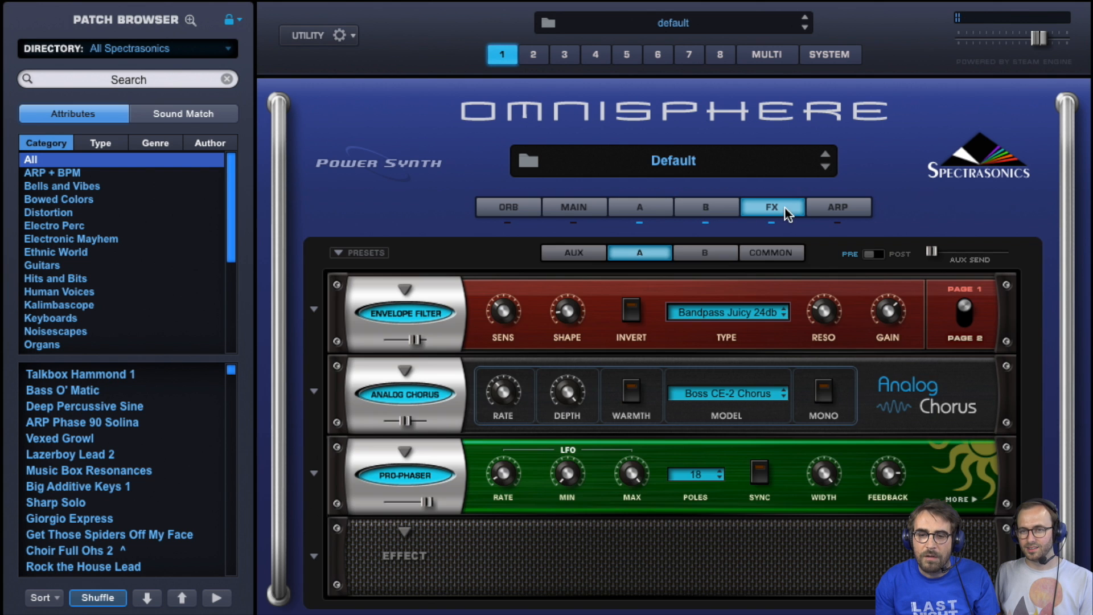
pyautogui.click(716, 252)
pyautogui.click(408, 291)
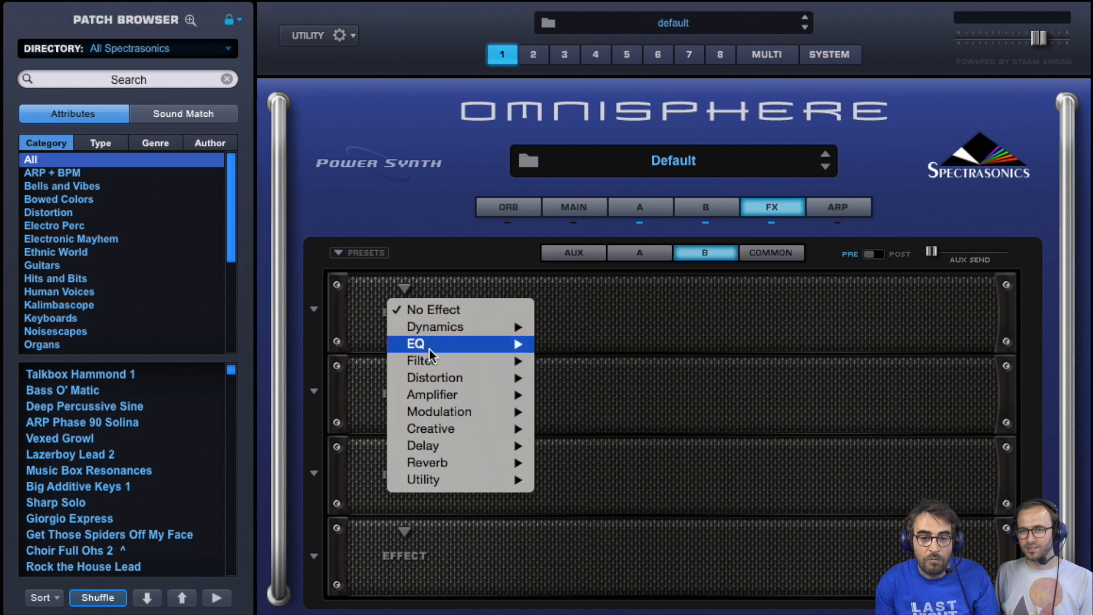
pyautogui.moveTo(441, 410)
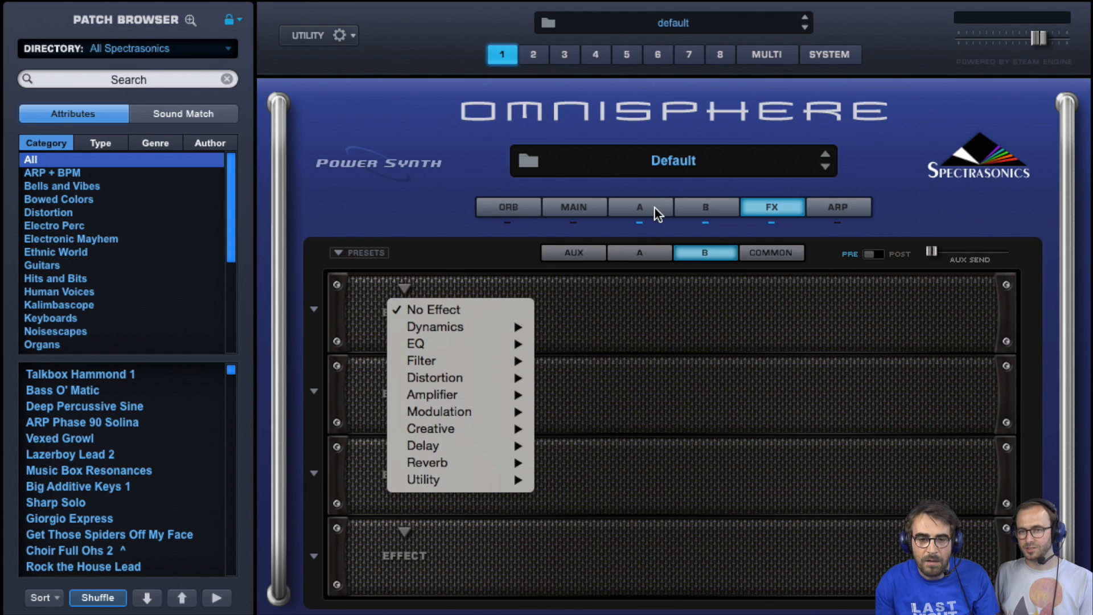
pyautogui.moveTo(462, 428)
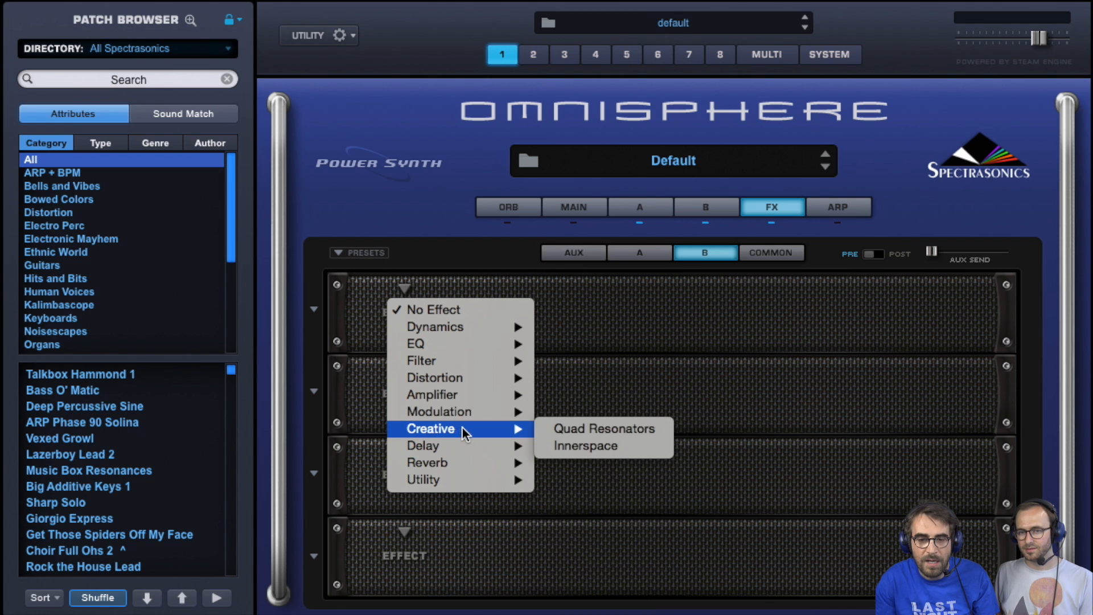
pyautogui.click(575, 429)
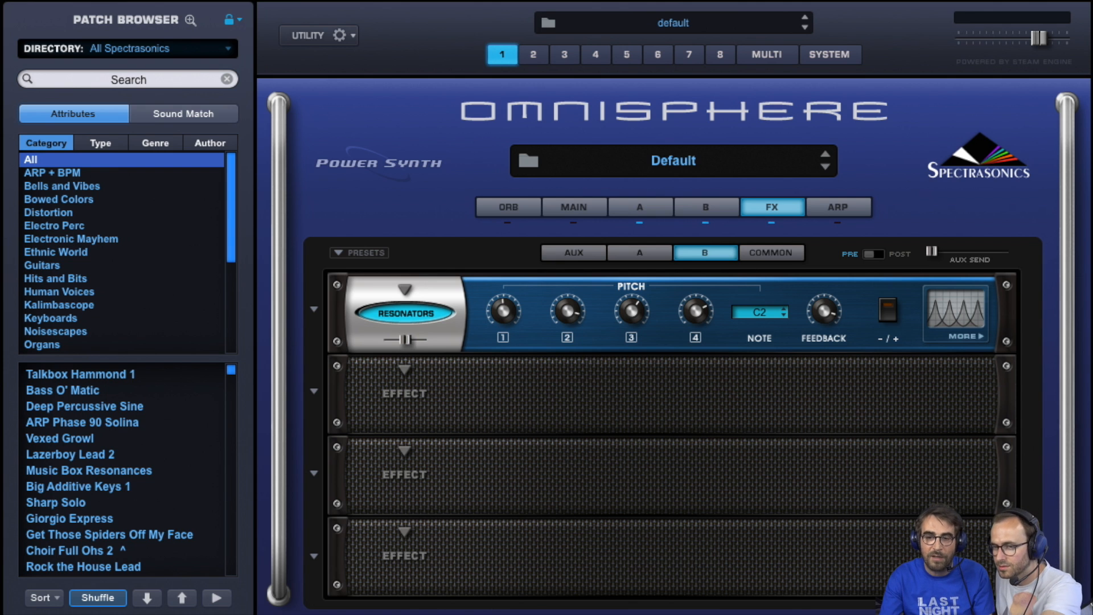
# Examine the Resonators' level, spread and tone controls, and return to the pitch controls.
pyautogui.click(971, 338)
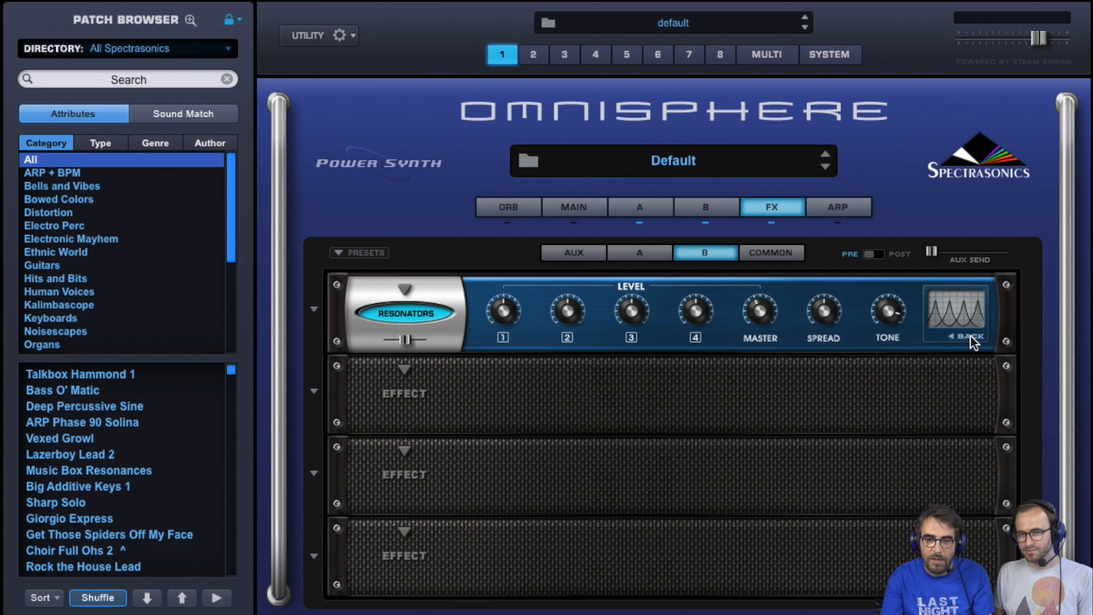
pyautogui.click(971, 337)
pyautogui.click(971, 337)
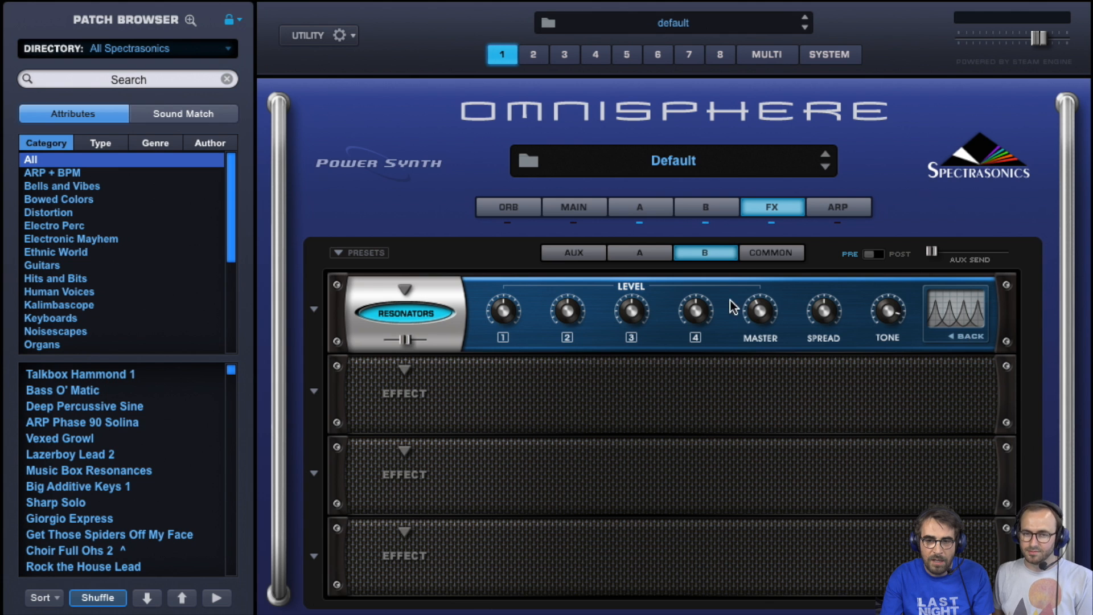
pyautogui.click(972, 338)
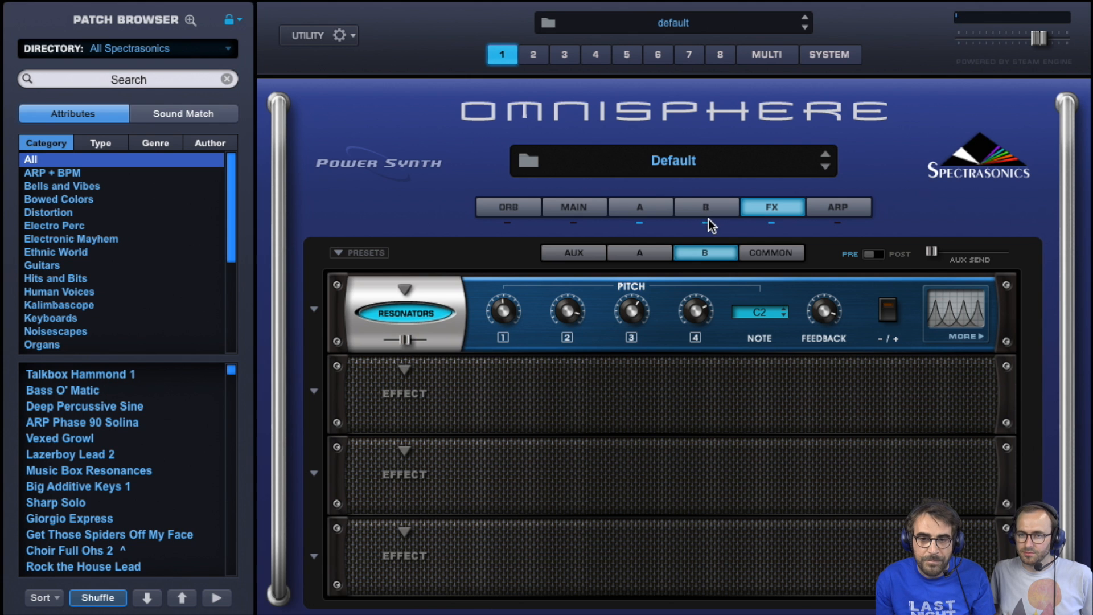
# Turn on the arpeggiator, try its Bouncing preset, and settle on Electro Pattern.
pyautogui.click(830, 209)
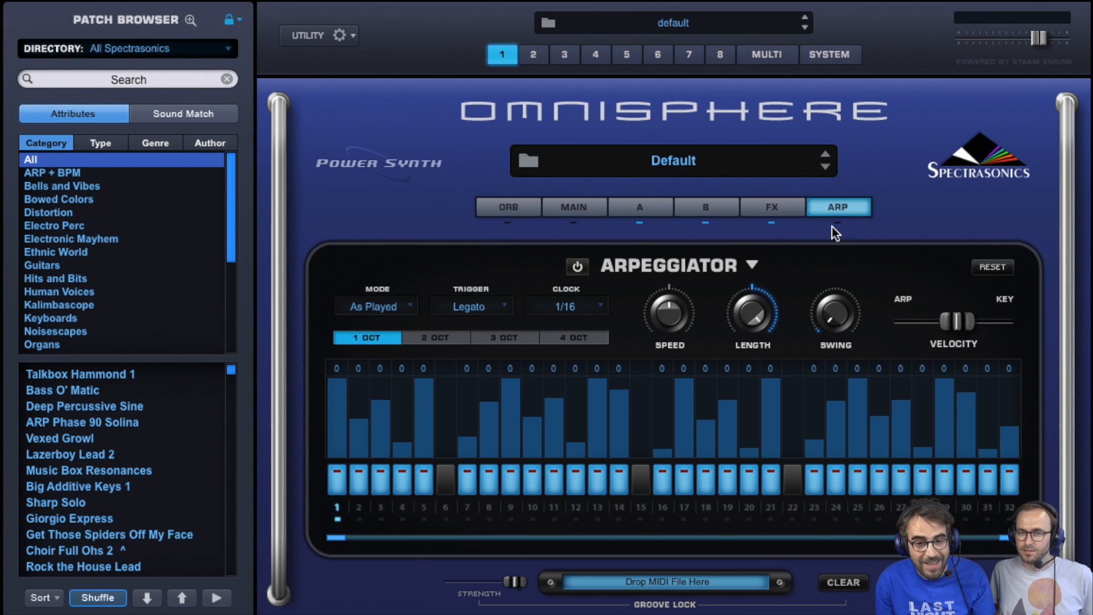
pyautogui.click(581, 267)
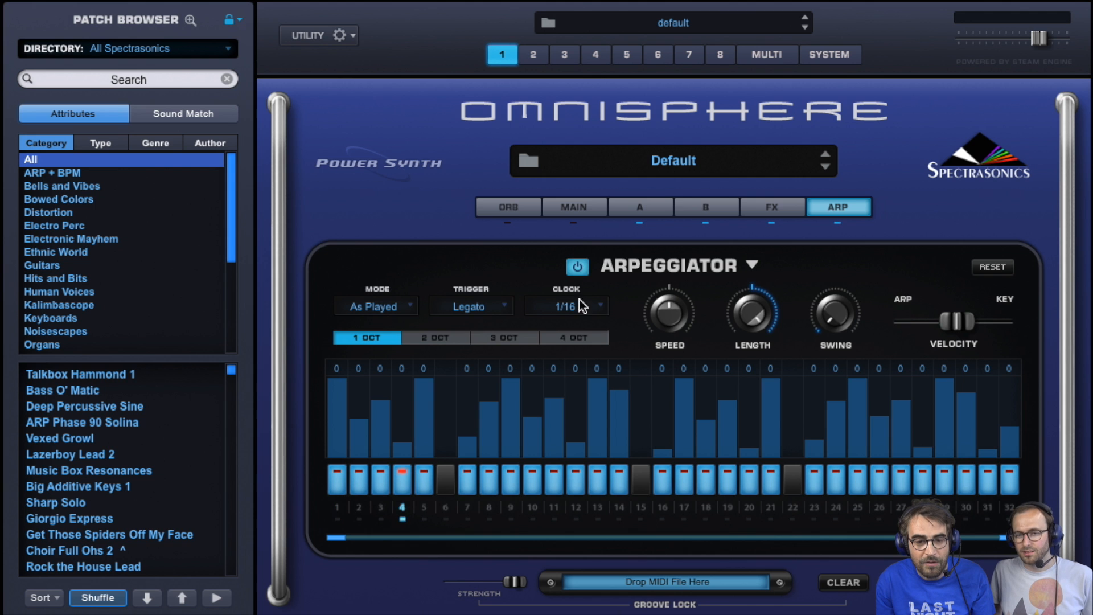
pyautogui.click(751, 265)
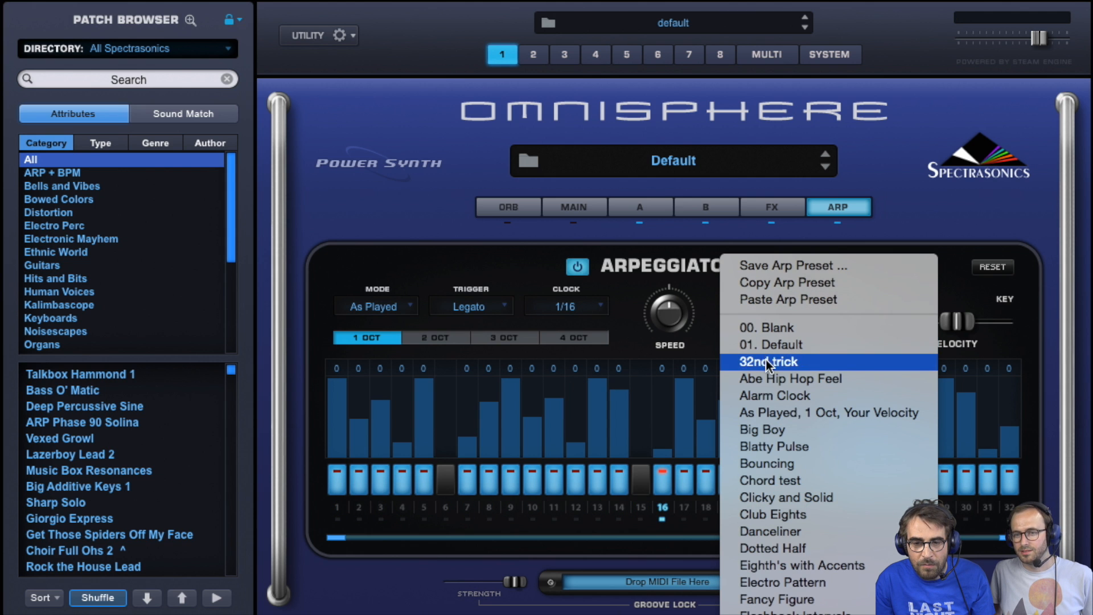
pyautogui.click(761, 470)
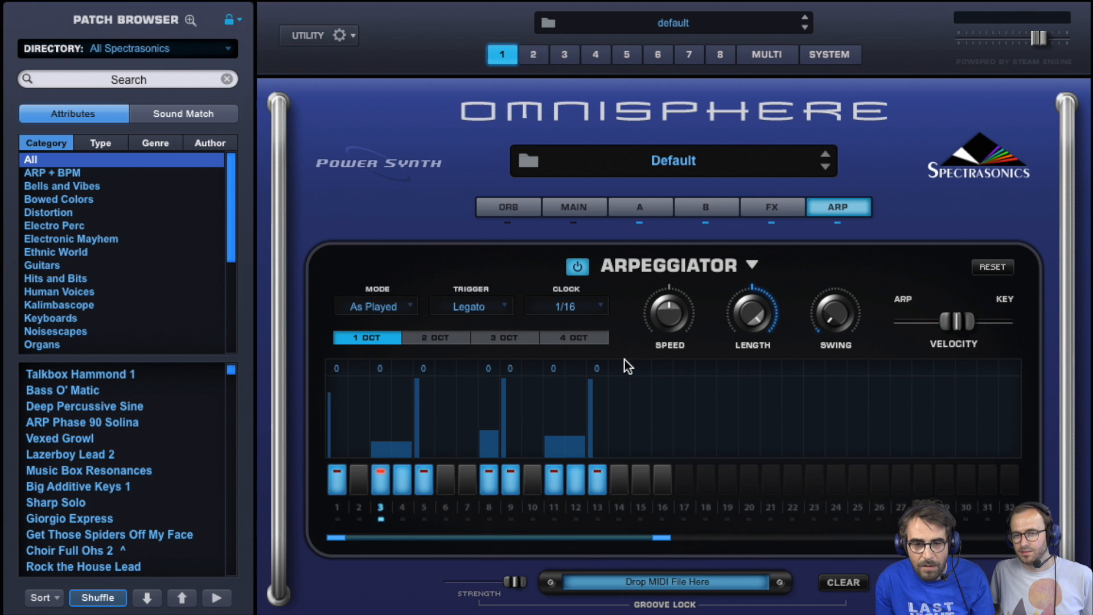
pyautogui.click(752, 264)
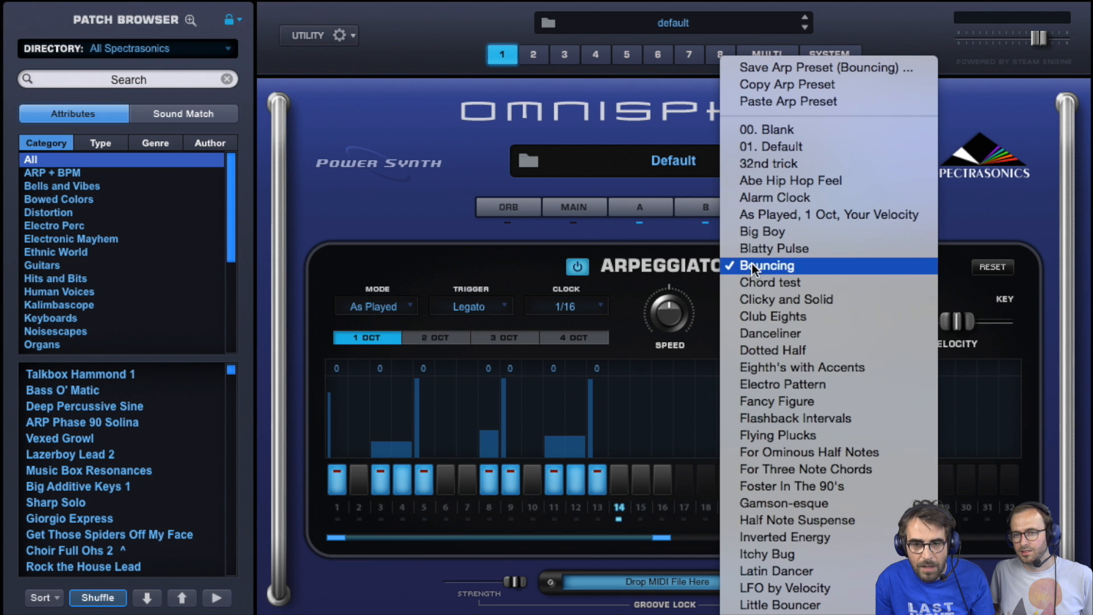
pyautogui.click(779, 383)
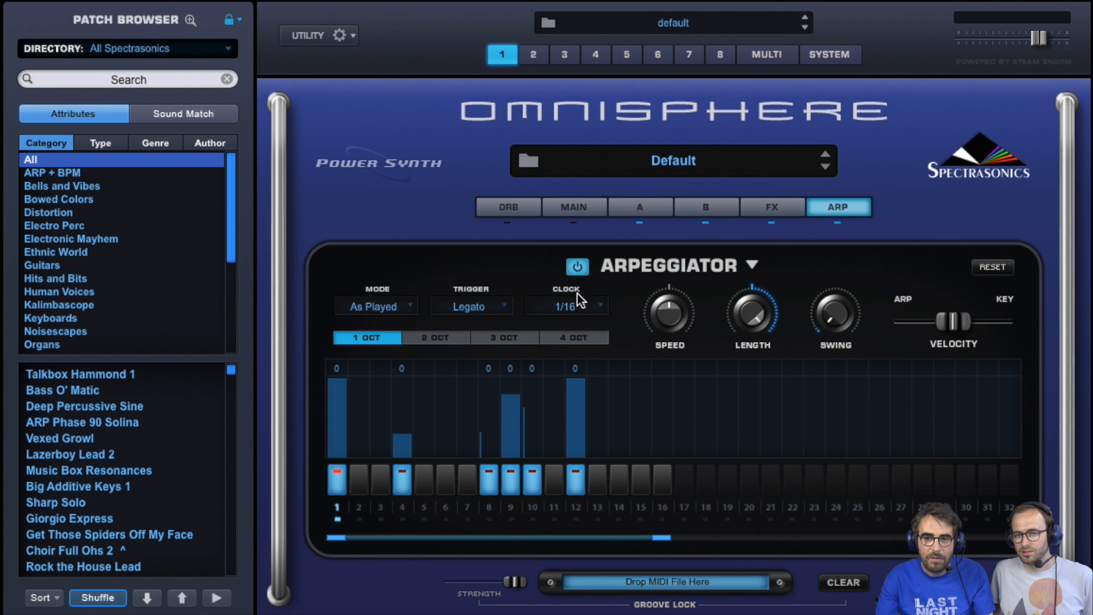
# Set the first slot of Layer B's effects rack to No Effect, check Layer B's page, and return to its rack.
pyautogui.click(773, 210)
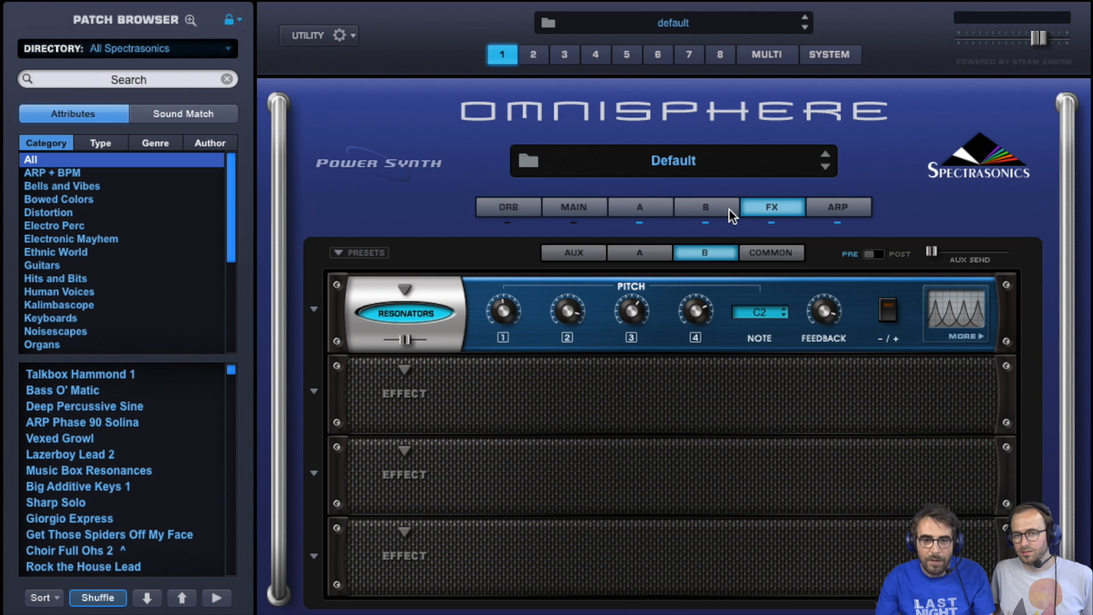
pyautogui.click(405, 288)
pyautogui.click(421, 308)
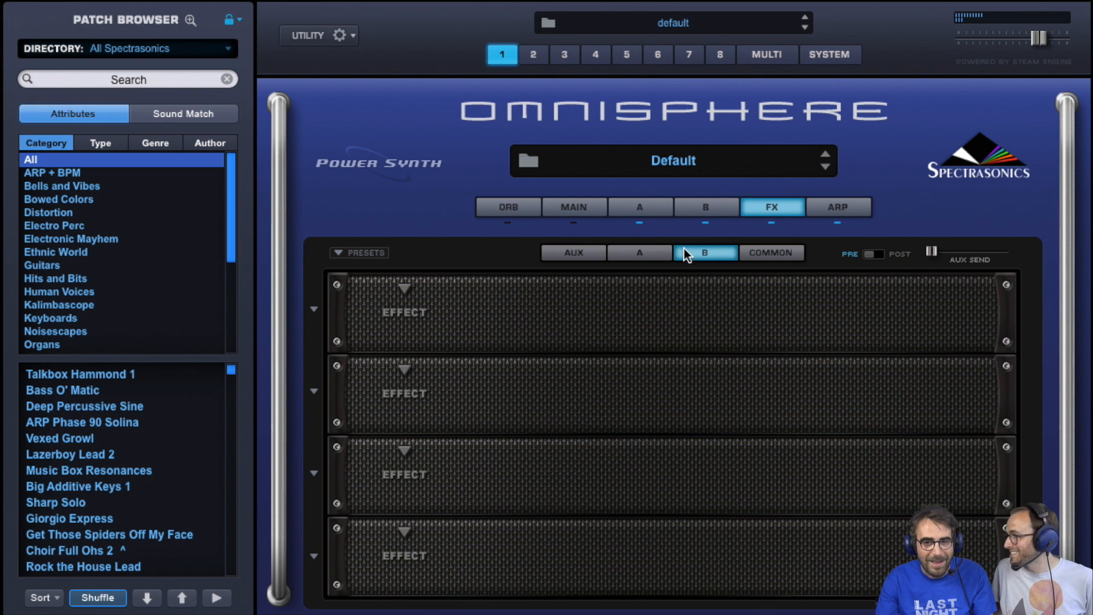
pyautogui.click(700, 212)
pyautogui.click(774, 207)
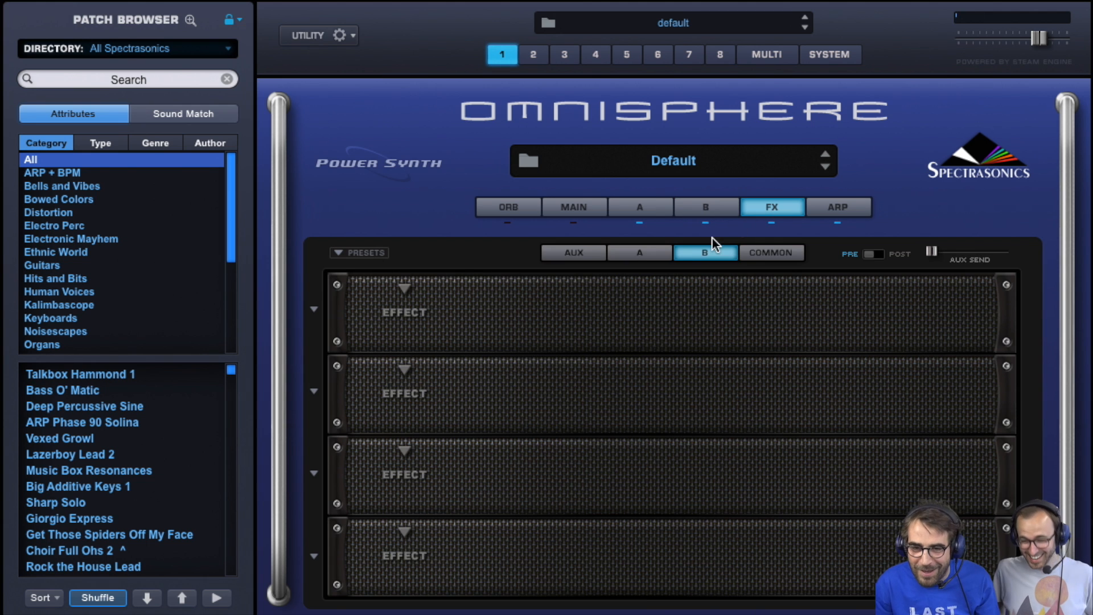
# Load Stompbox Modeler into the first slot of Layer B's effects rack, check the layer's page, and return to its rack.
pyautogui.click(403, 289)
pyautogui.moveTo(425, 359)
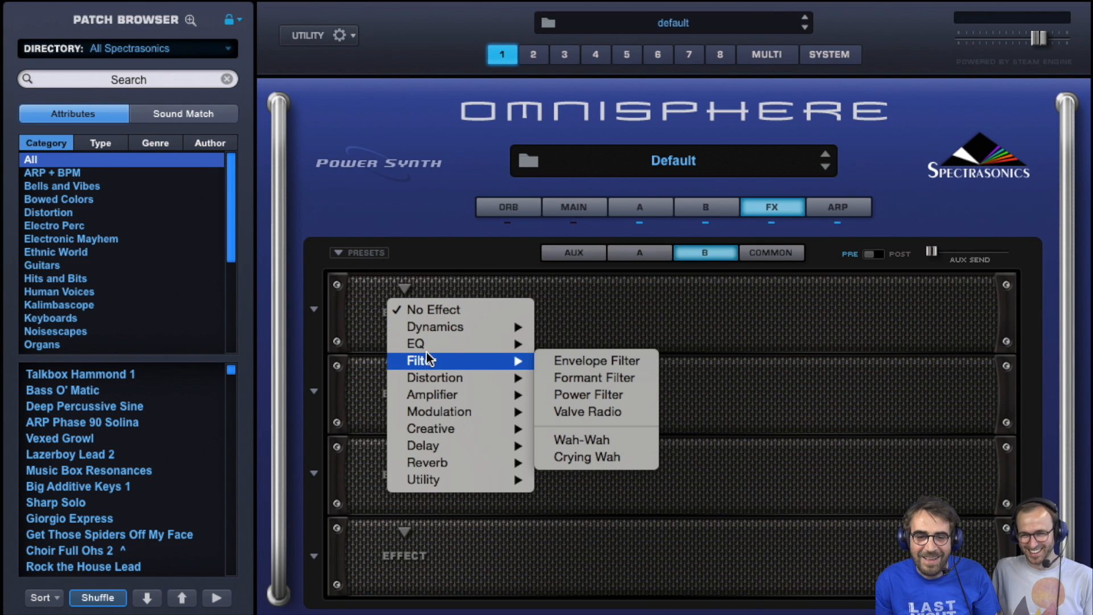
pyautogui.moveTo(440, 379)
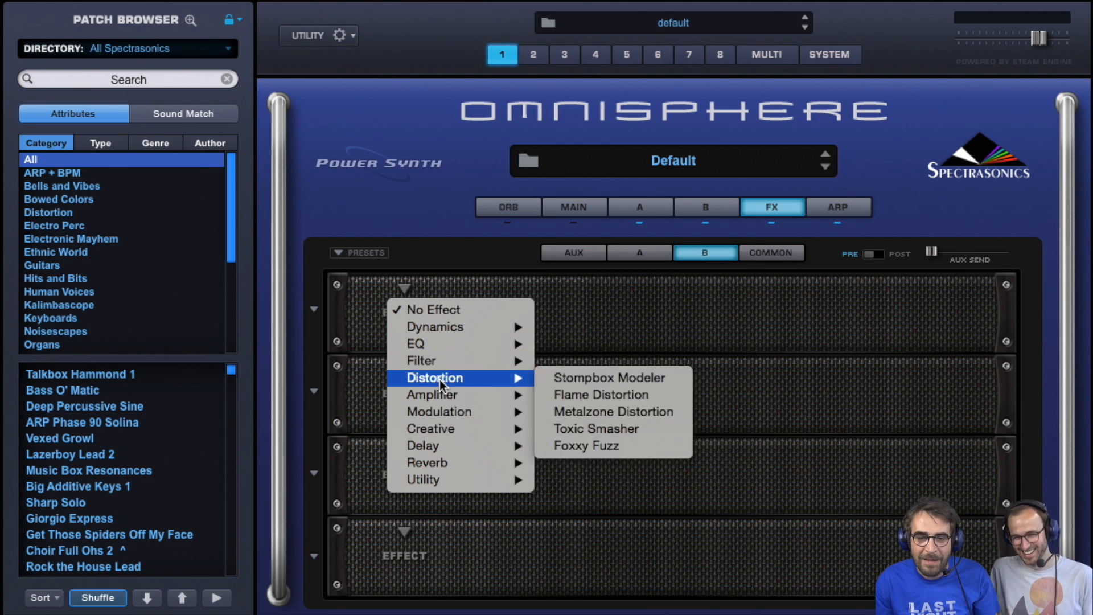
pyautogui.click(668, 378)
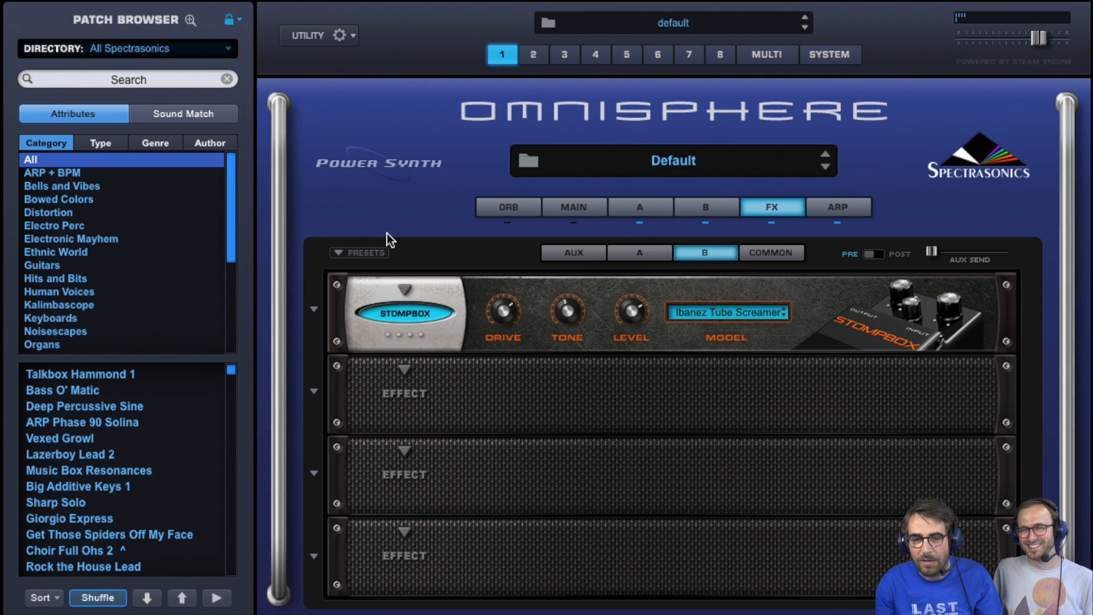
pyautogui.click(700, 209)
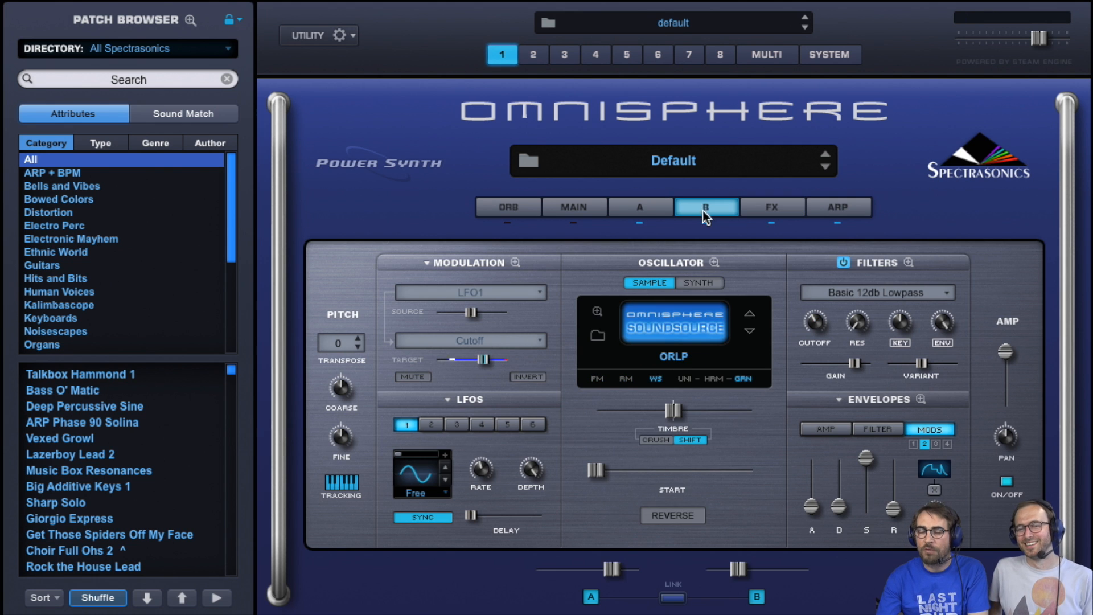
pyautogui.click(768, 217)
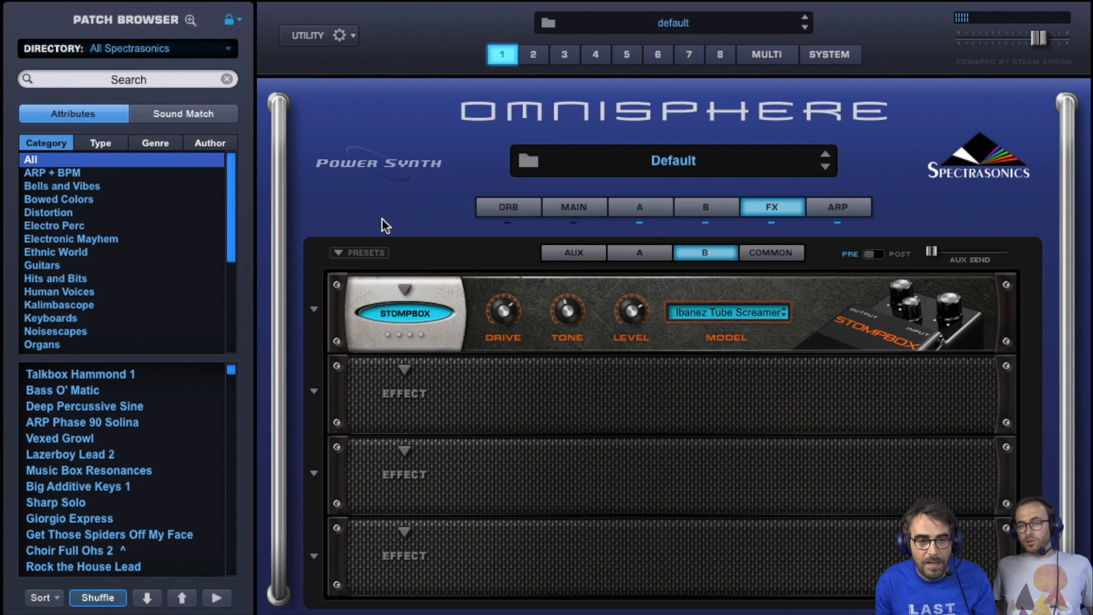
# Review the arpeggiator and main pages, then turn on the Orb and move its puck off centre.
pyautogui.click(838, 209)
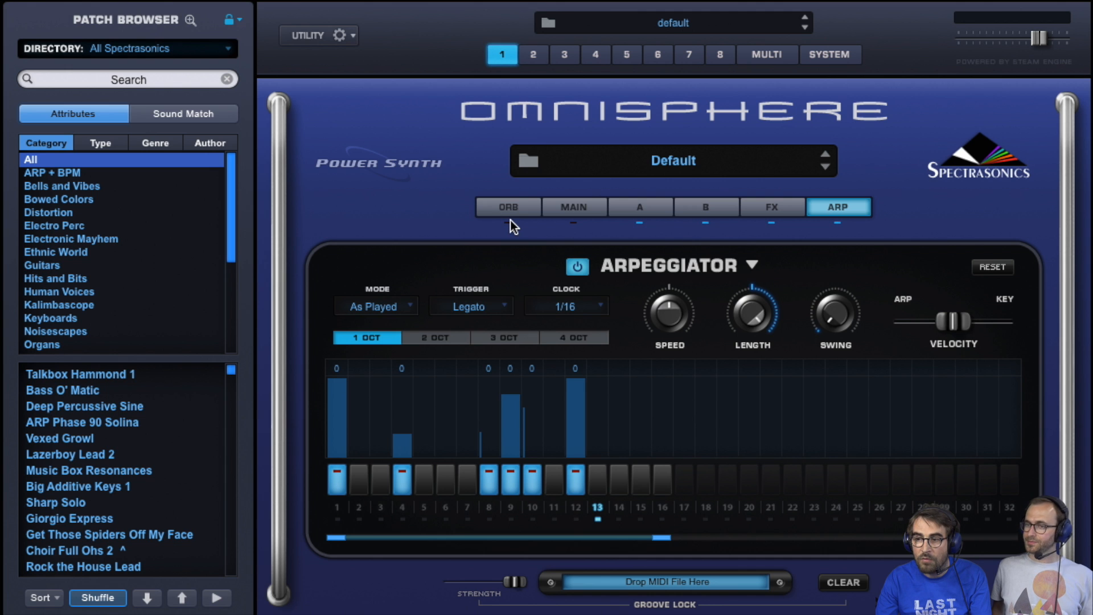
pyautogui.click(567, 209)
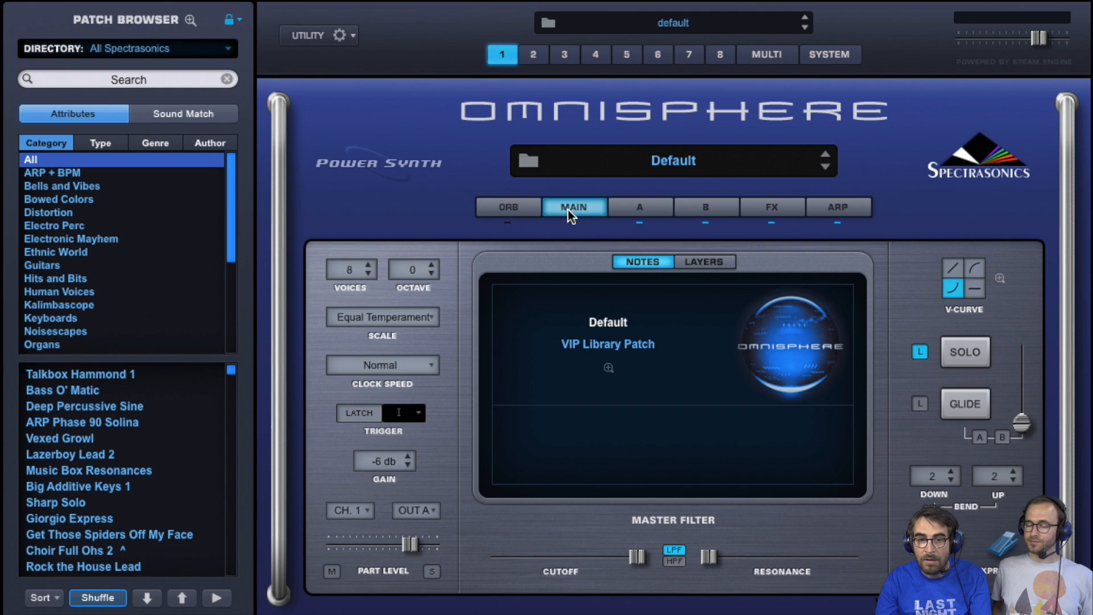
pyautogui.click(525, 207)
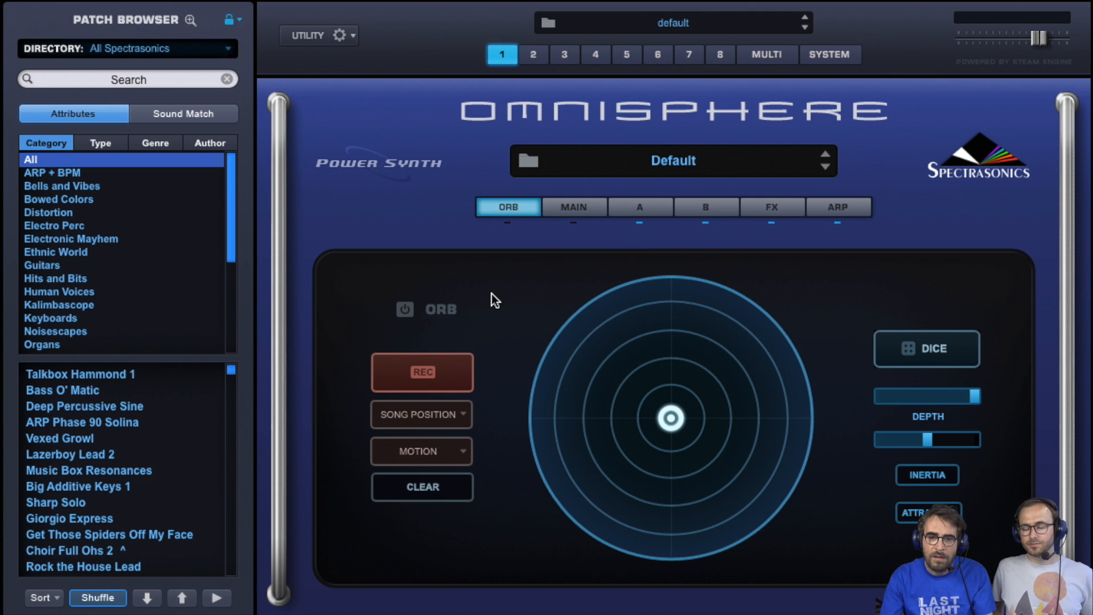
pyautogui.click(415, 307)
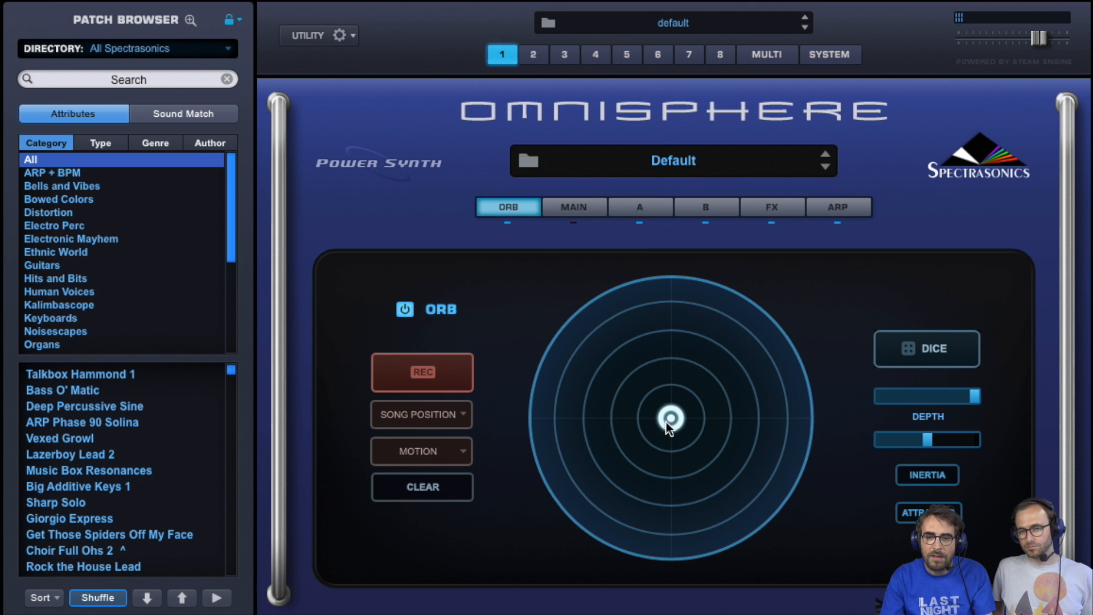
pyautogui.moveTo(673, 415); pyautogui.dragTo(728, 419)
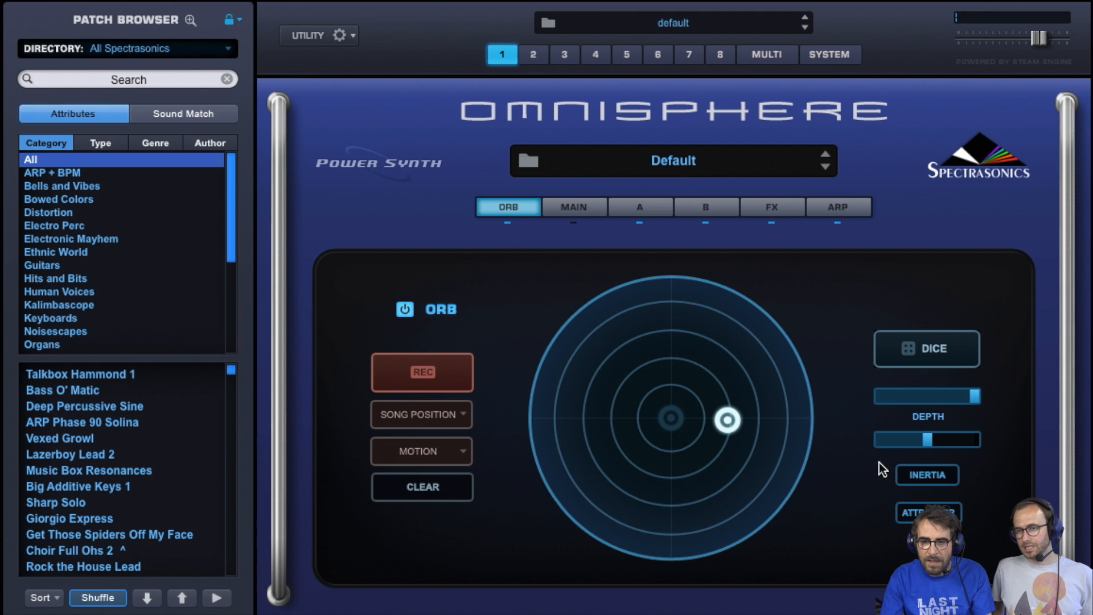
# Randomize the Orb's assignments with Dice and audition them by moving the puck around the circle.
pyautogui.click(908, 350)
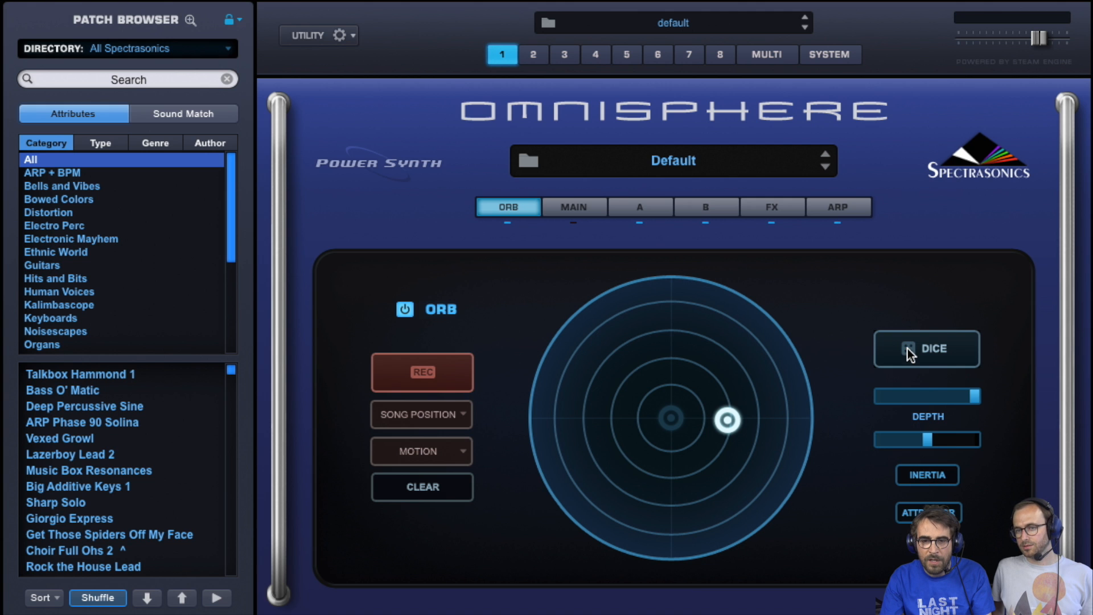
pyautogui.moveTo(718, 422); pyautogui.dragTo(851, 459)
pyautogui.moveTo(792, 440); pyautogui.dragTo(707, 389)
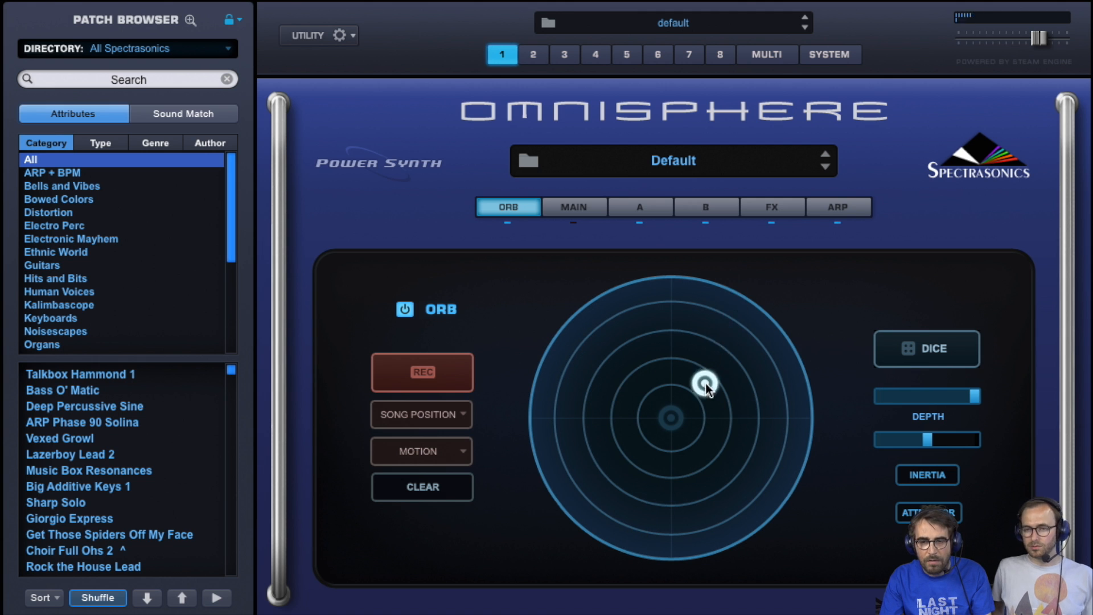
# Turn on the Orb's Inertia and Attractor, throw the puck across the circle, and switch the Orb off.
pyautogui.click(942, 480)
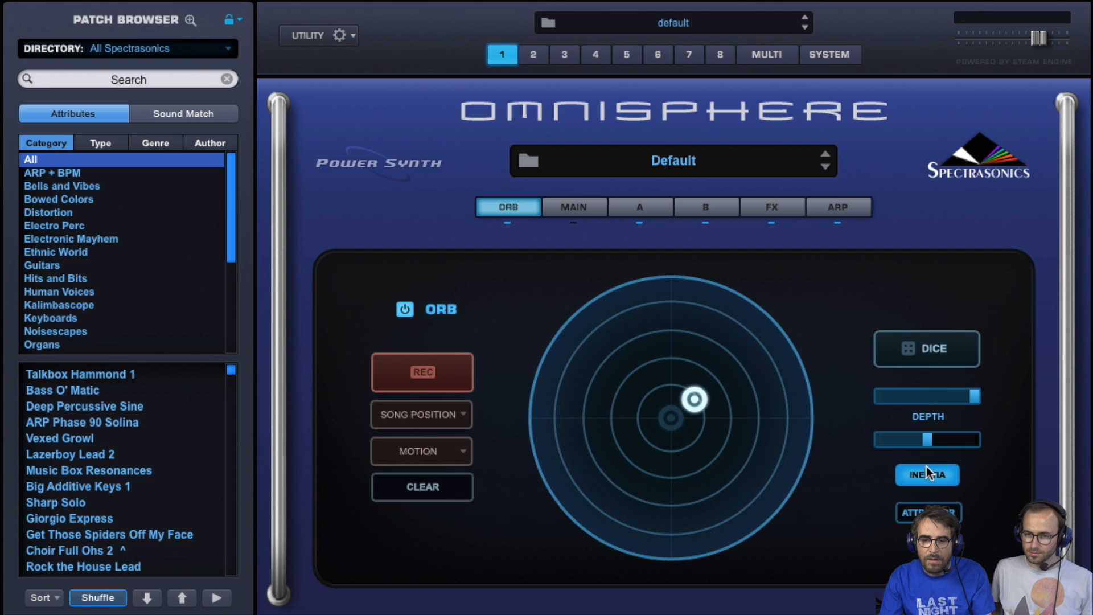
pyautogui.moveTo(674, 414); pyautogui.dragTo(697, 344)
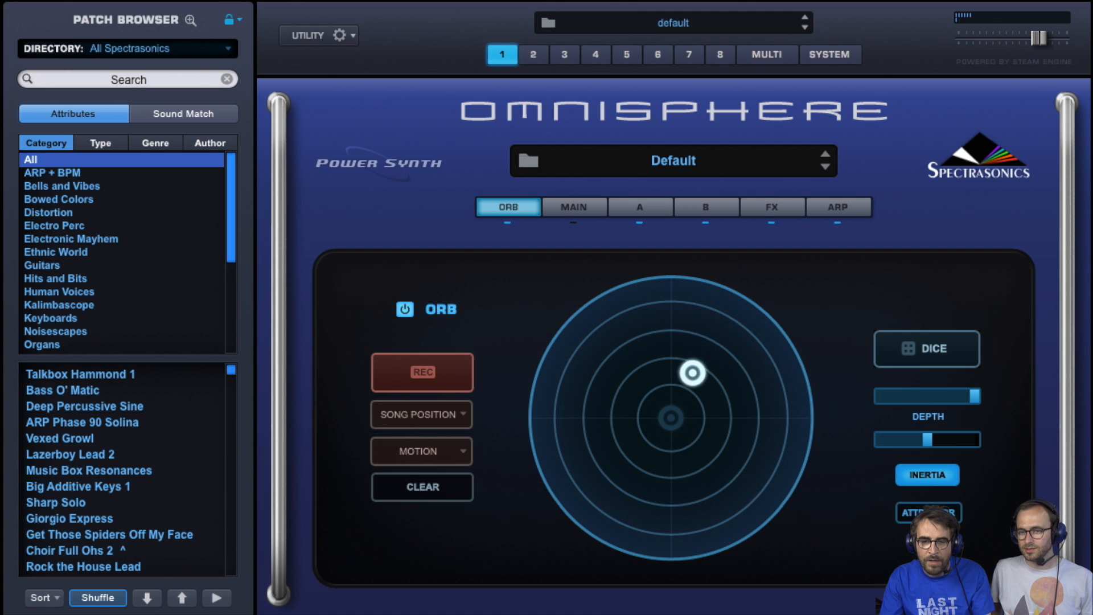
pyautogui.moveTo(695, 343); pyautogui.dragTo(590, 506)
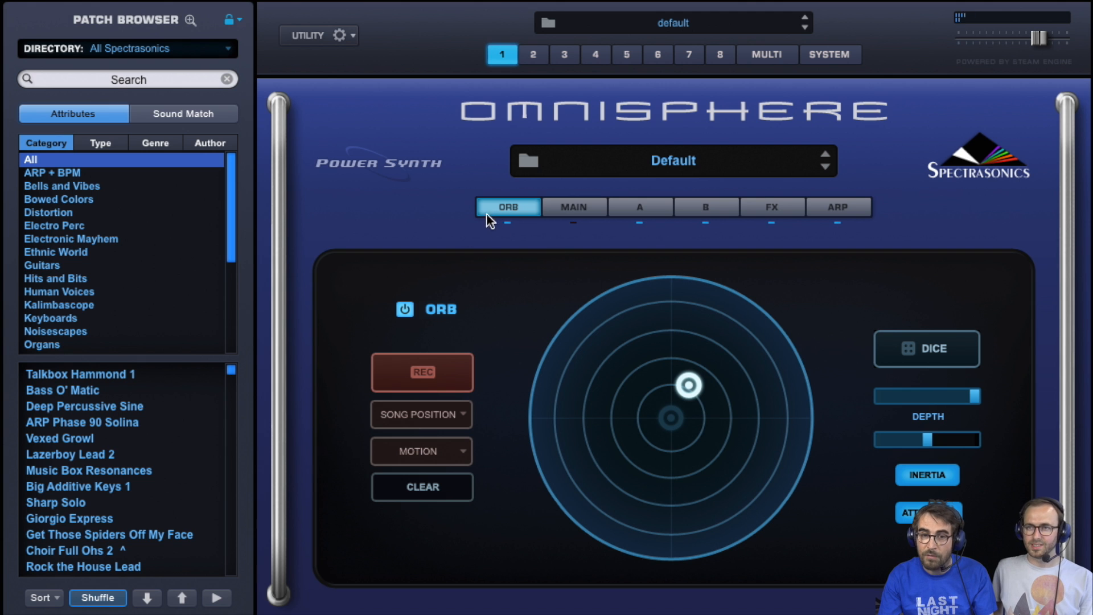
pyautogui.click(404, 308)
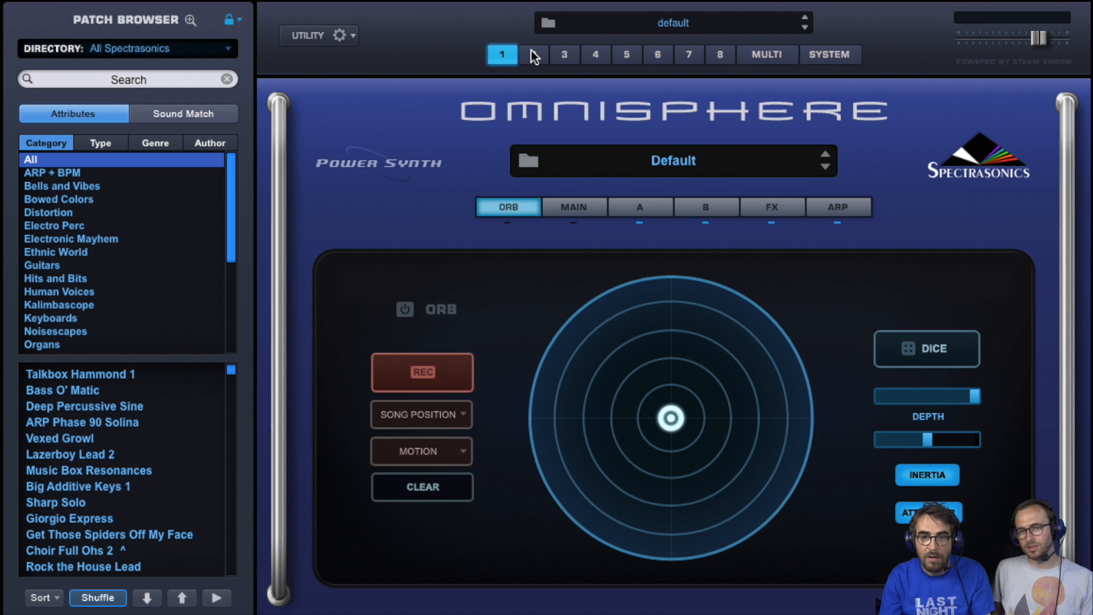
# Examine the eight-part Multi mixer and its effects racks for Aux 1 to Aux 4 and Master.
pyautogui.click(771, 54)
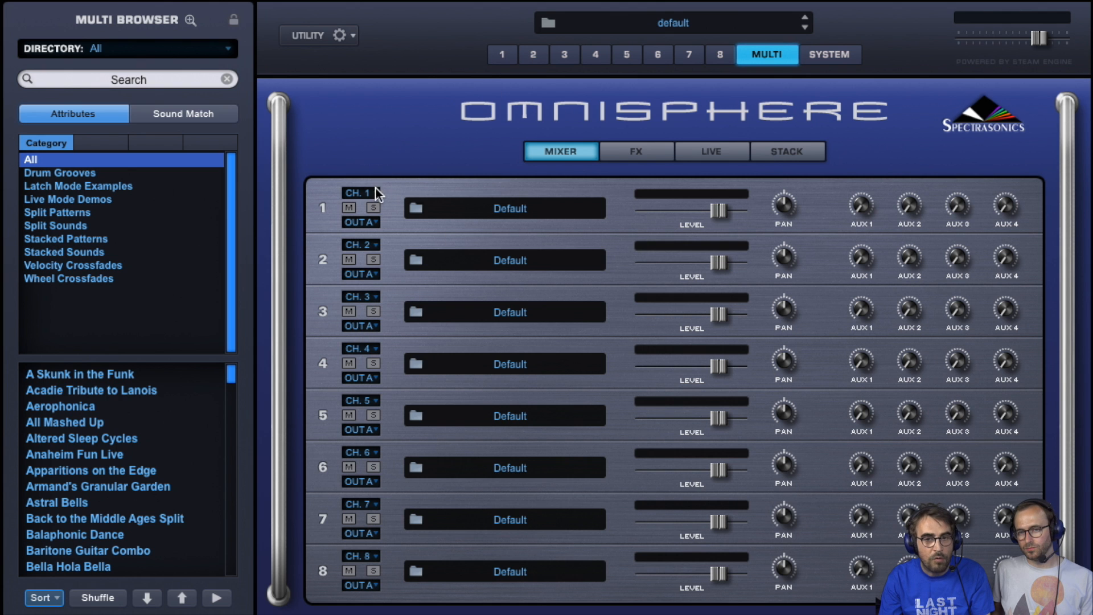
pyautogui.click(643, 155)
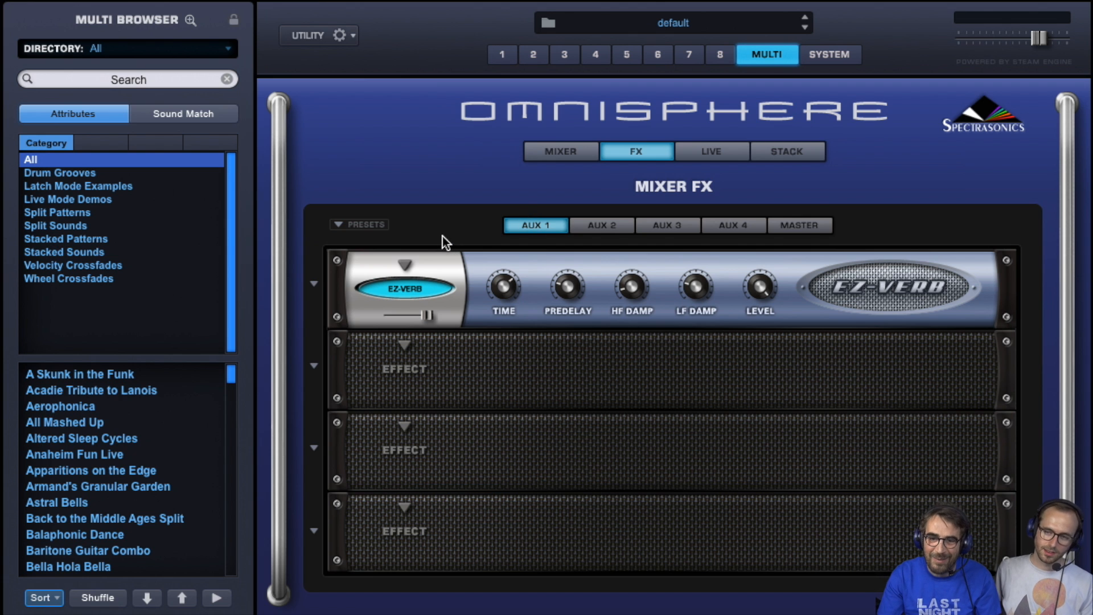
pyautogui.click(614, 222)
pyautogui.click(669, 225)
pyautogui.click(751, 224)
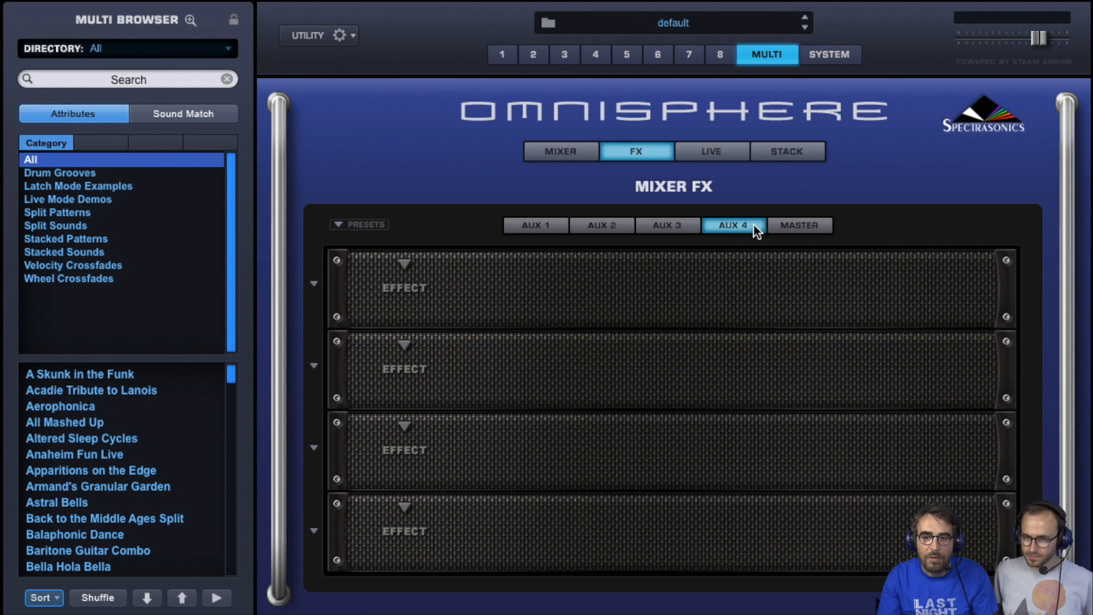
pyautogui.click(797, 233)
# Examine Live Mode and Stack Mode's Notes, Velo and CC views, and return to the Multi mixer.
pyautogui.click(708, 152)
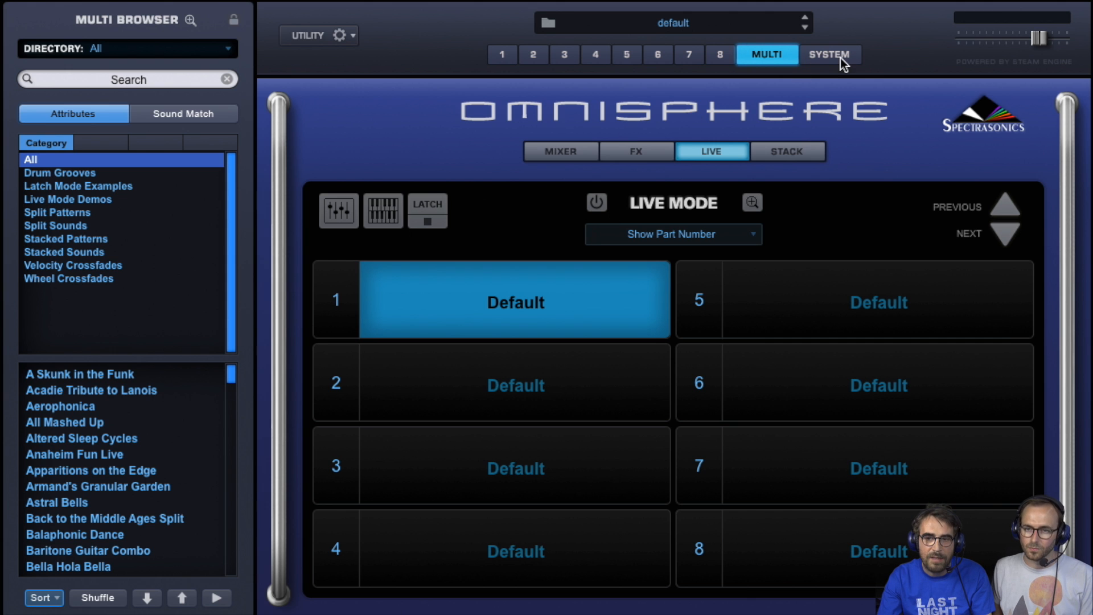
pyautogui.click(770, 155)
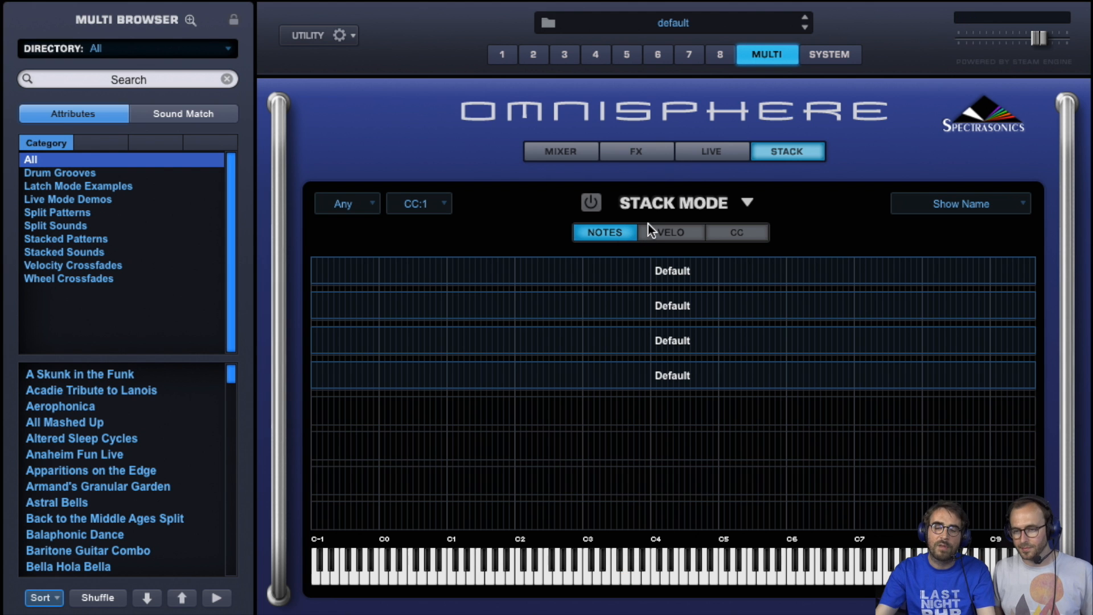
pyautogui.click(664, 234)
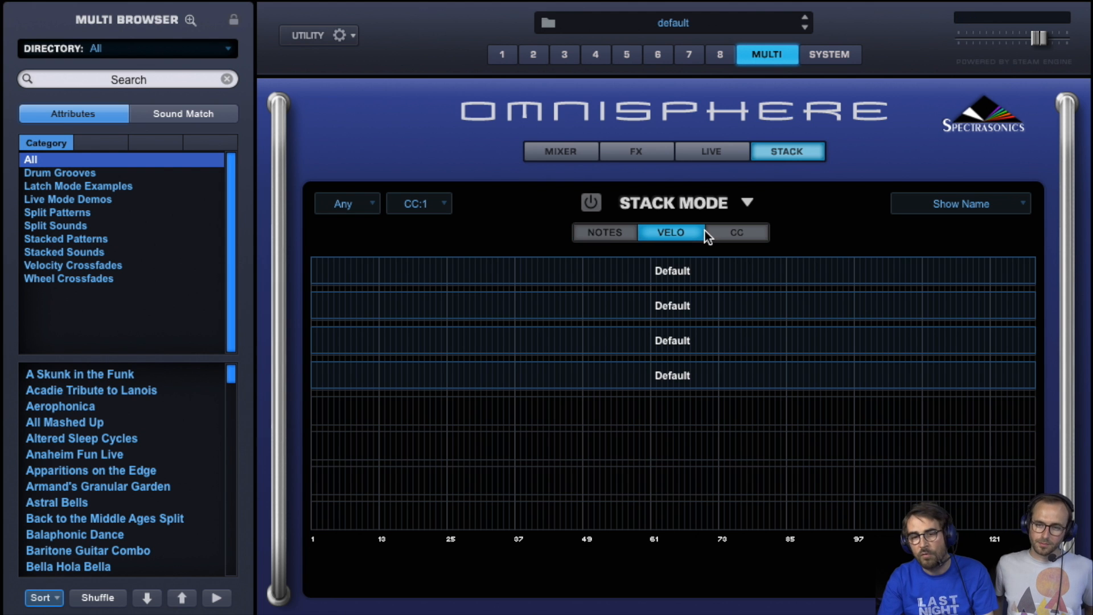
pyautogui.click(727, 233)
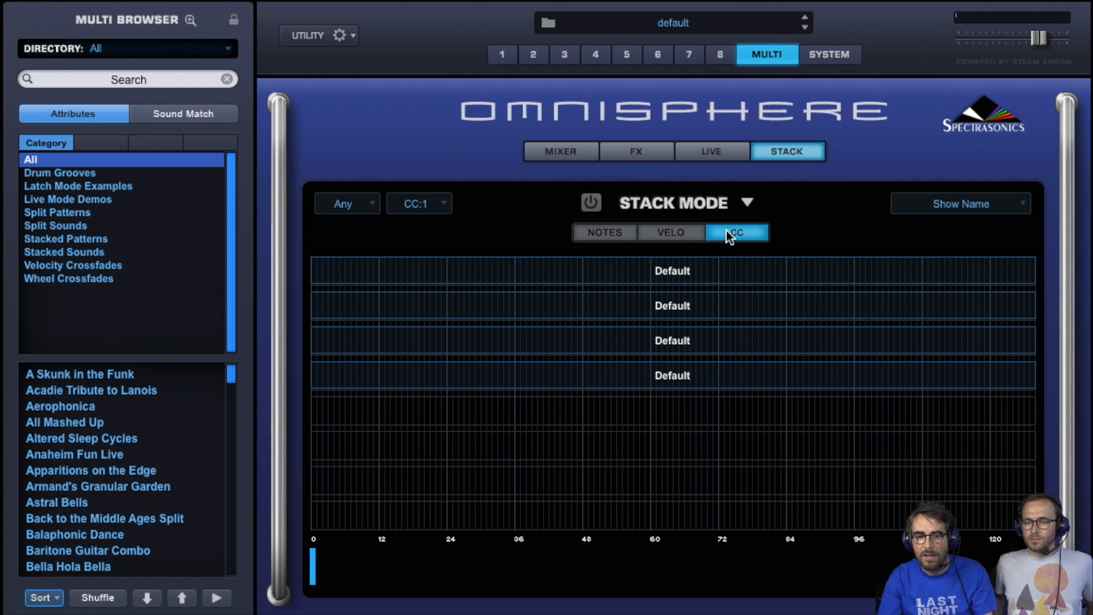
pyautogui.click(683, 233)
pyautogui.click(604, 235)
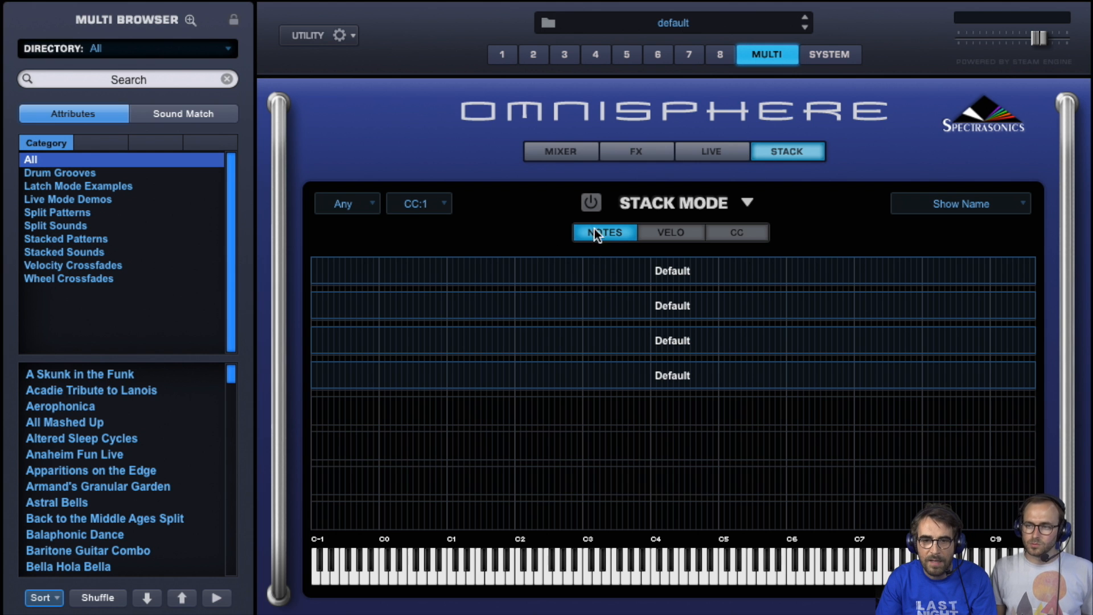
pyautogui.click(563, 154)
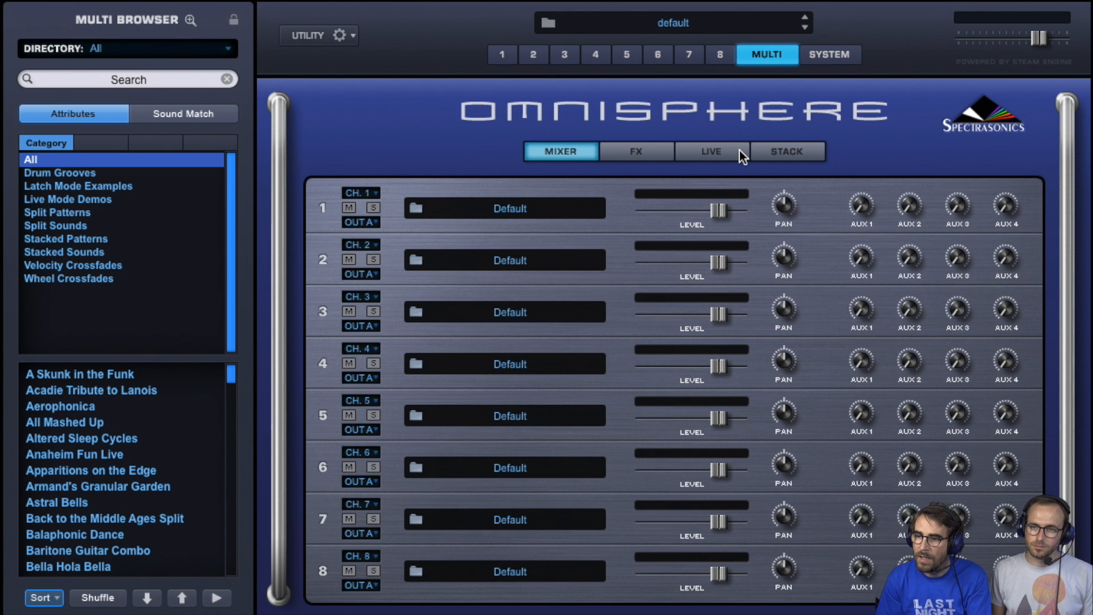